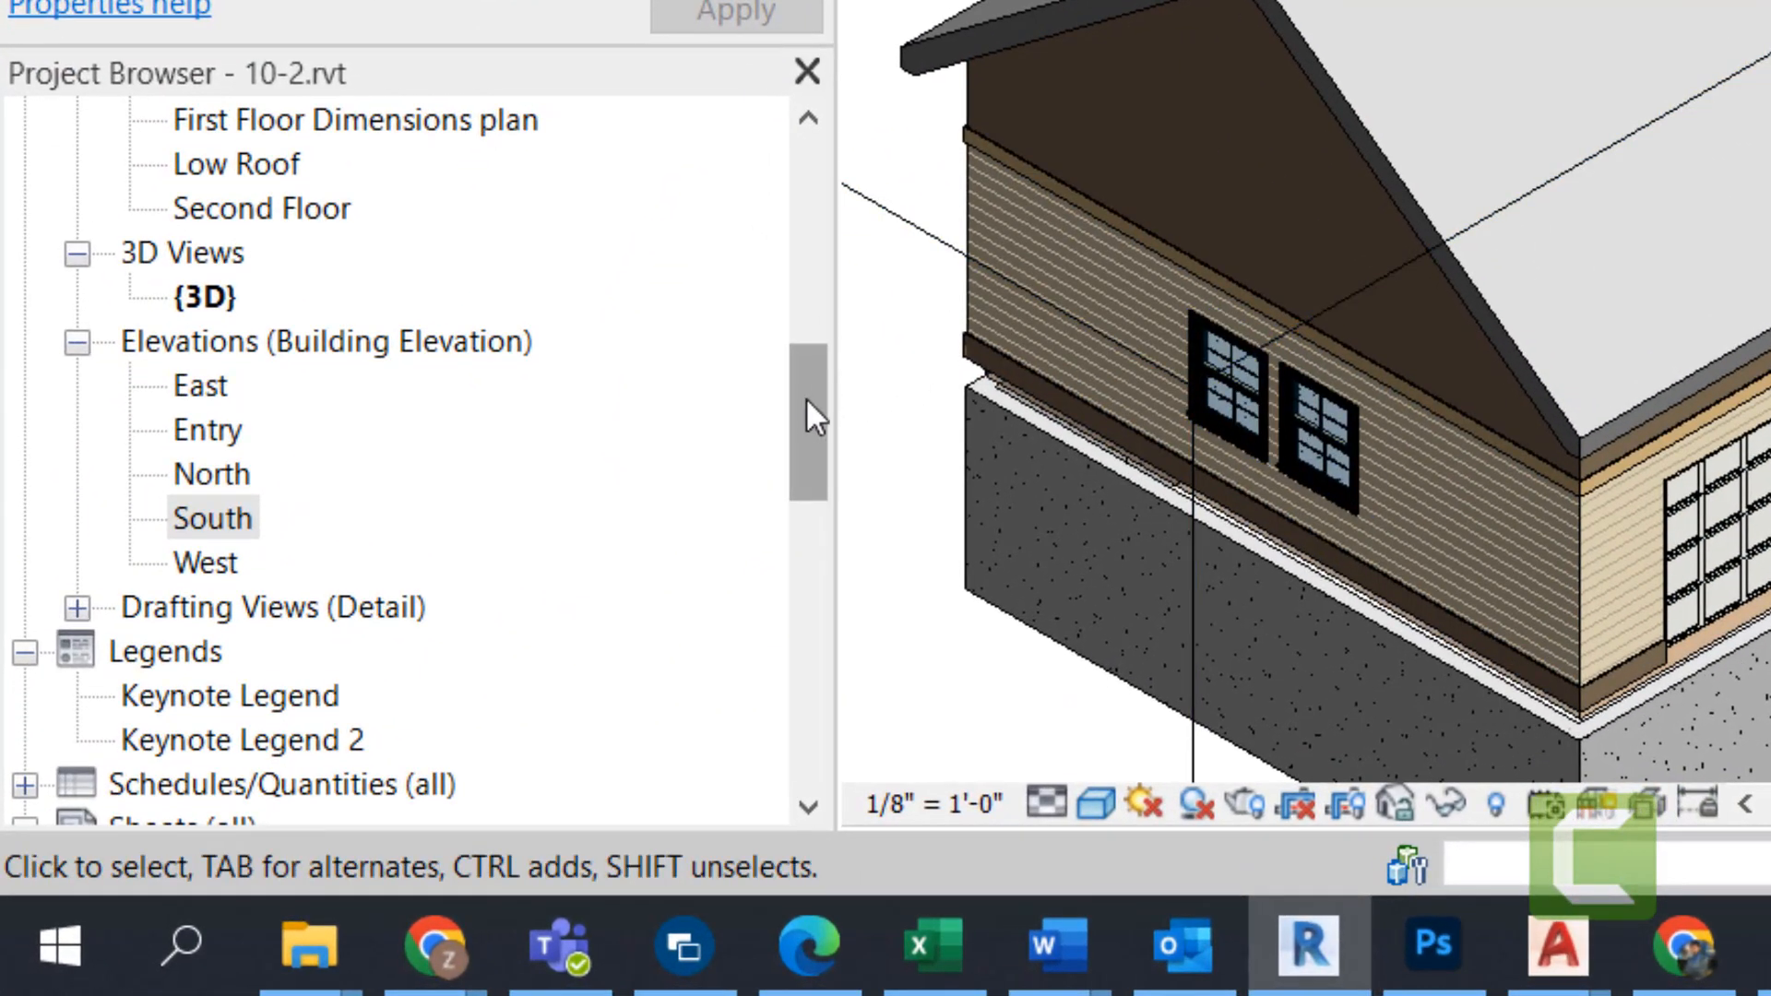
- Open the First Floor plan view
left_click_drag(802, 400, 803, 164)
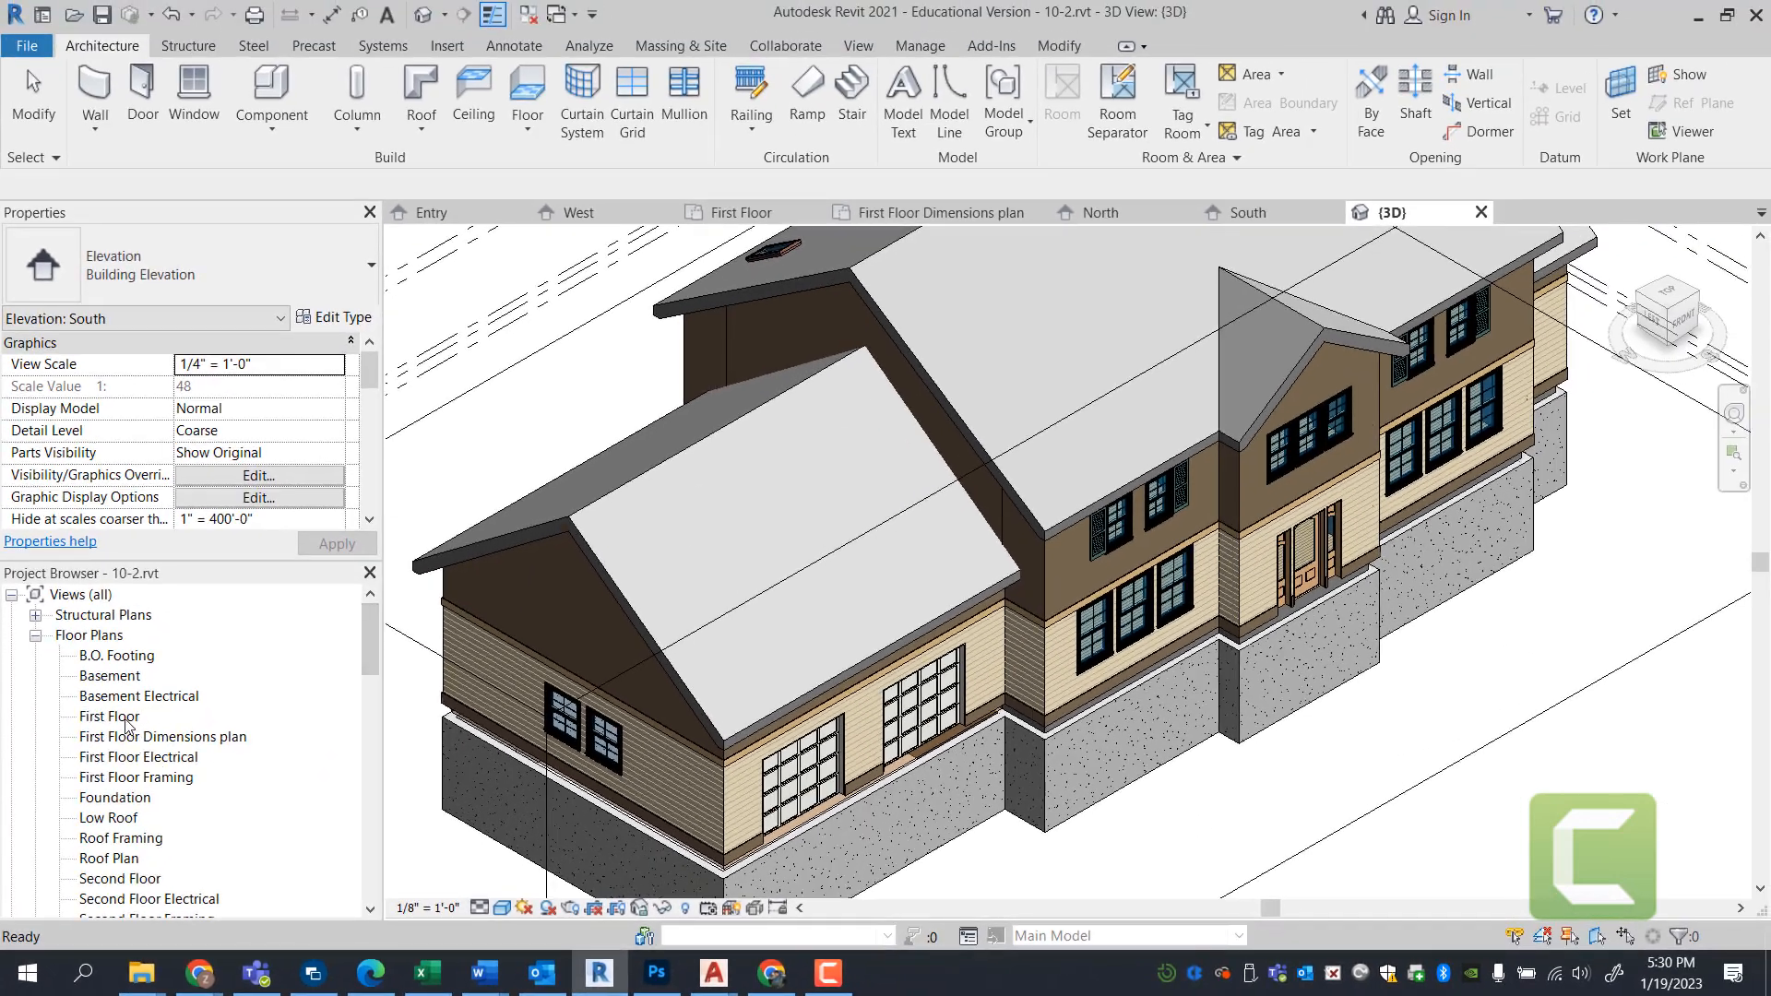
double_click(129, 680)
scroll(802, 444, "down", 5)
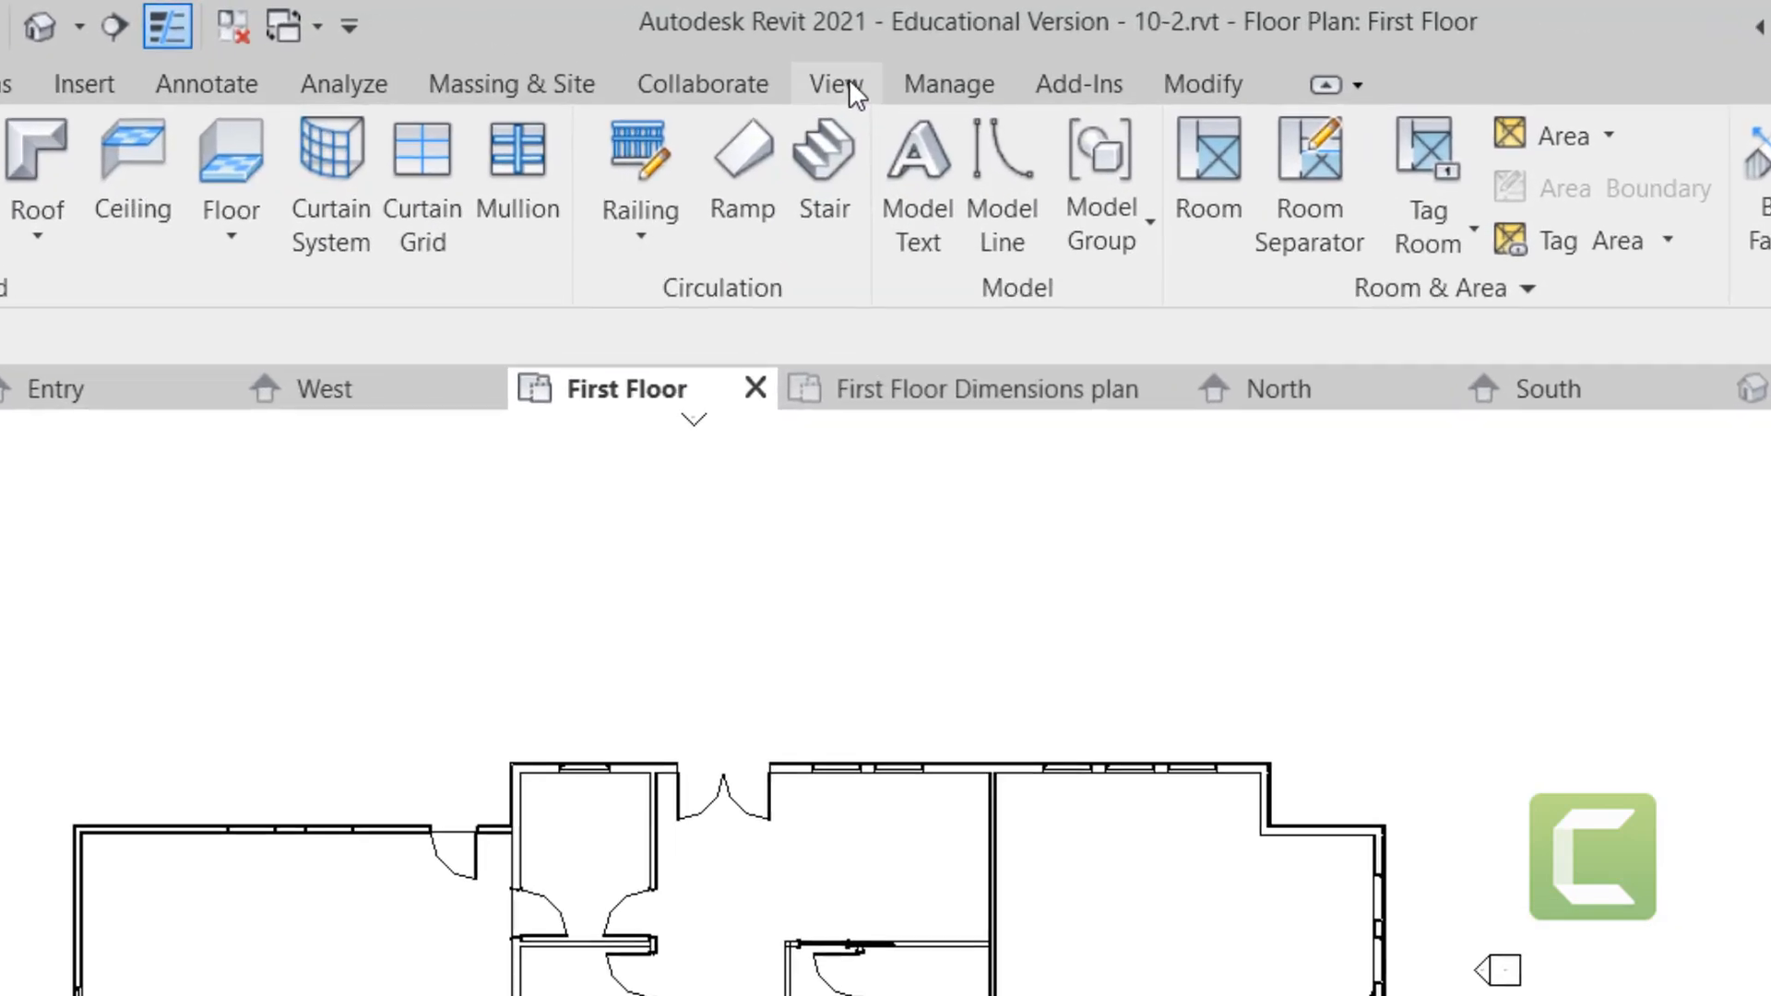
- Place an Interior Elevation marker in the large room with the fireplace, pointing toward the fireplace wall
left_click(858, 45)
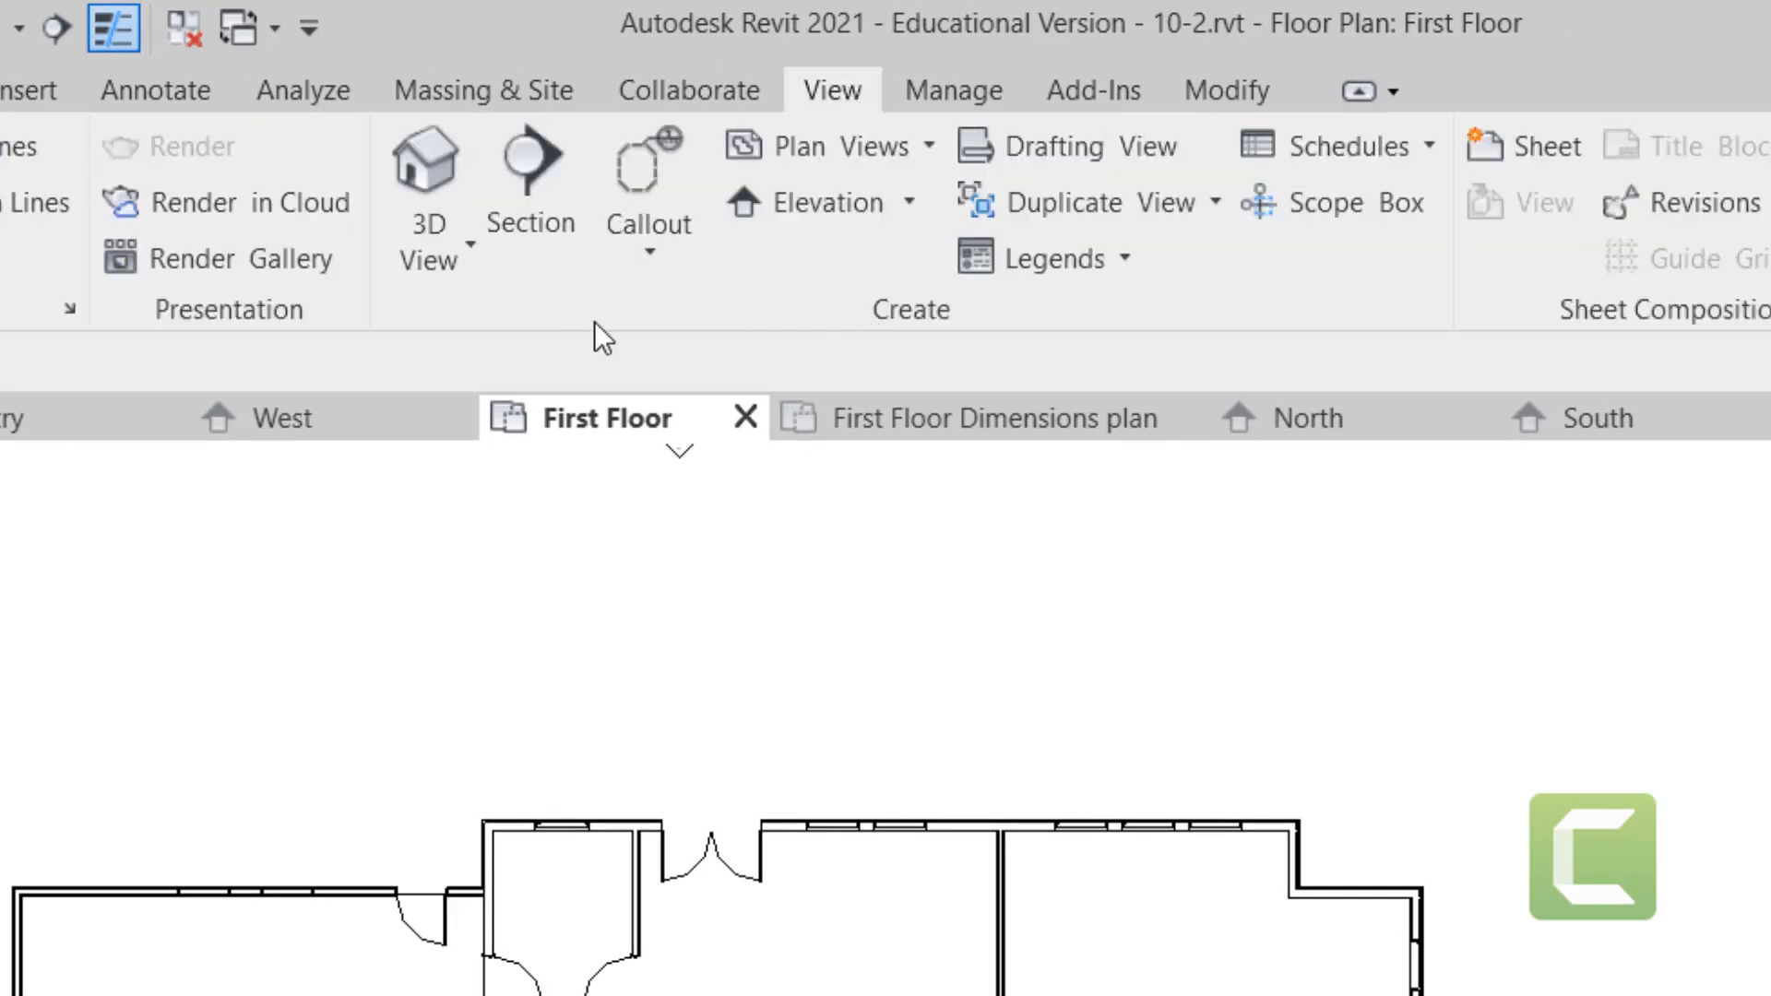
left_click(811, 202)
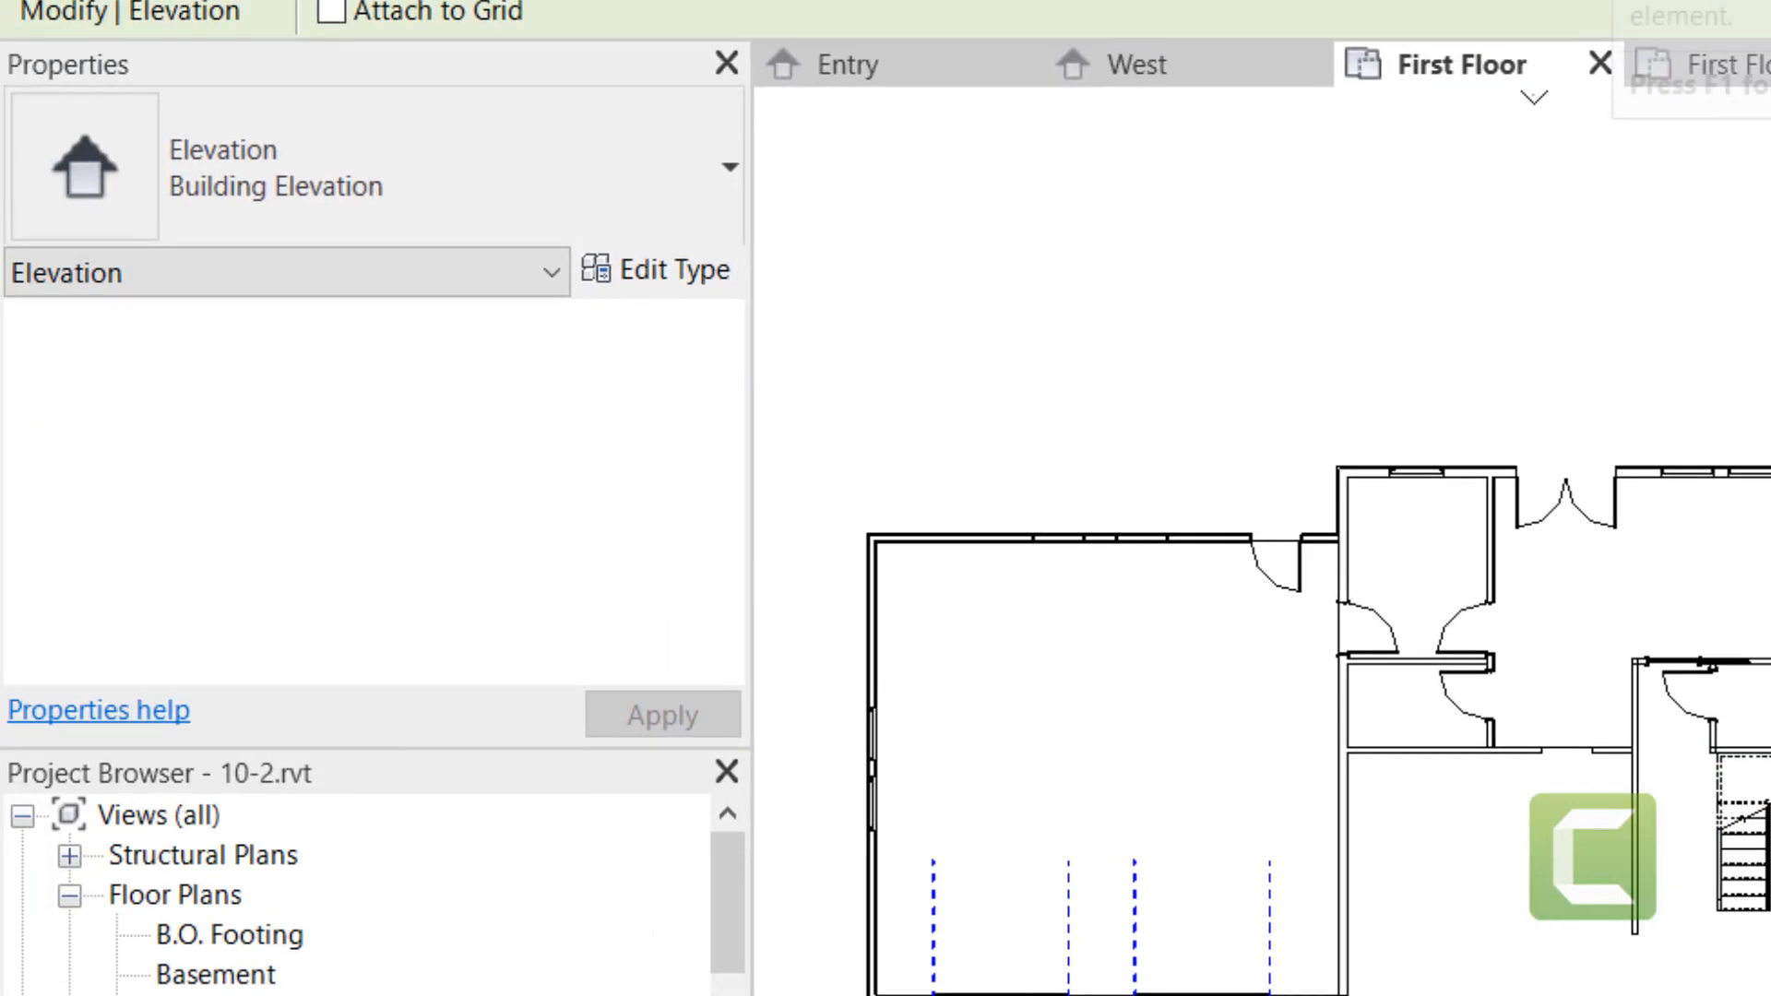
left_click(724, 181)
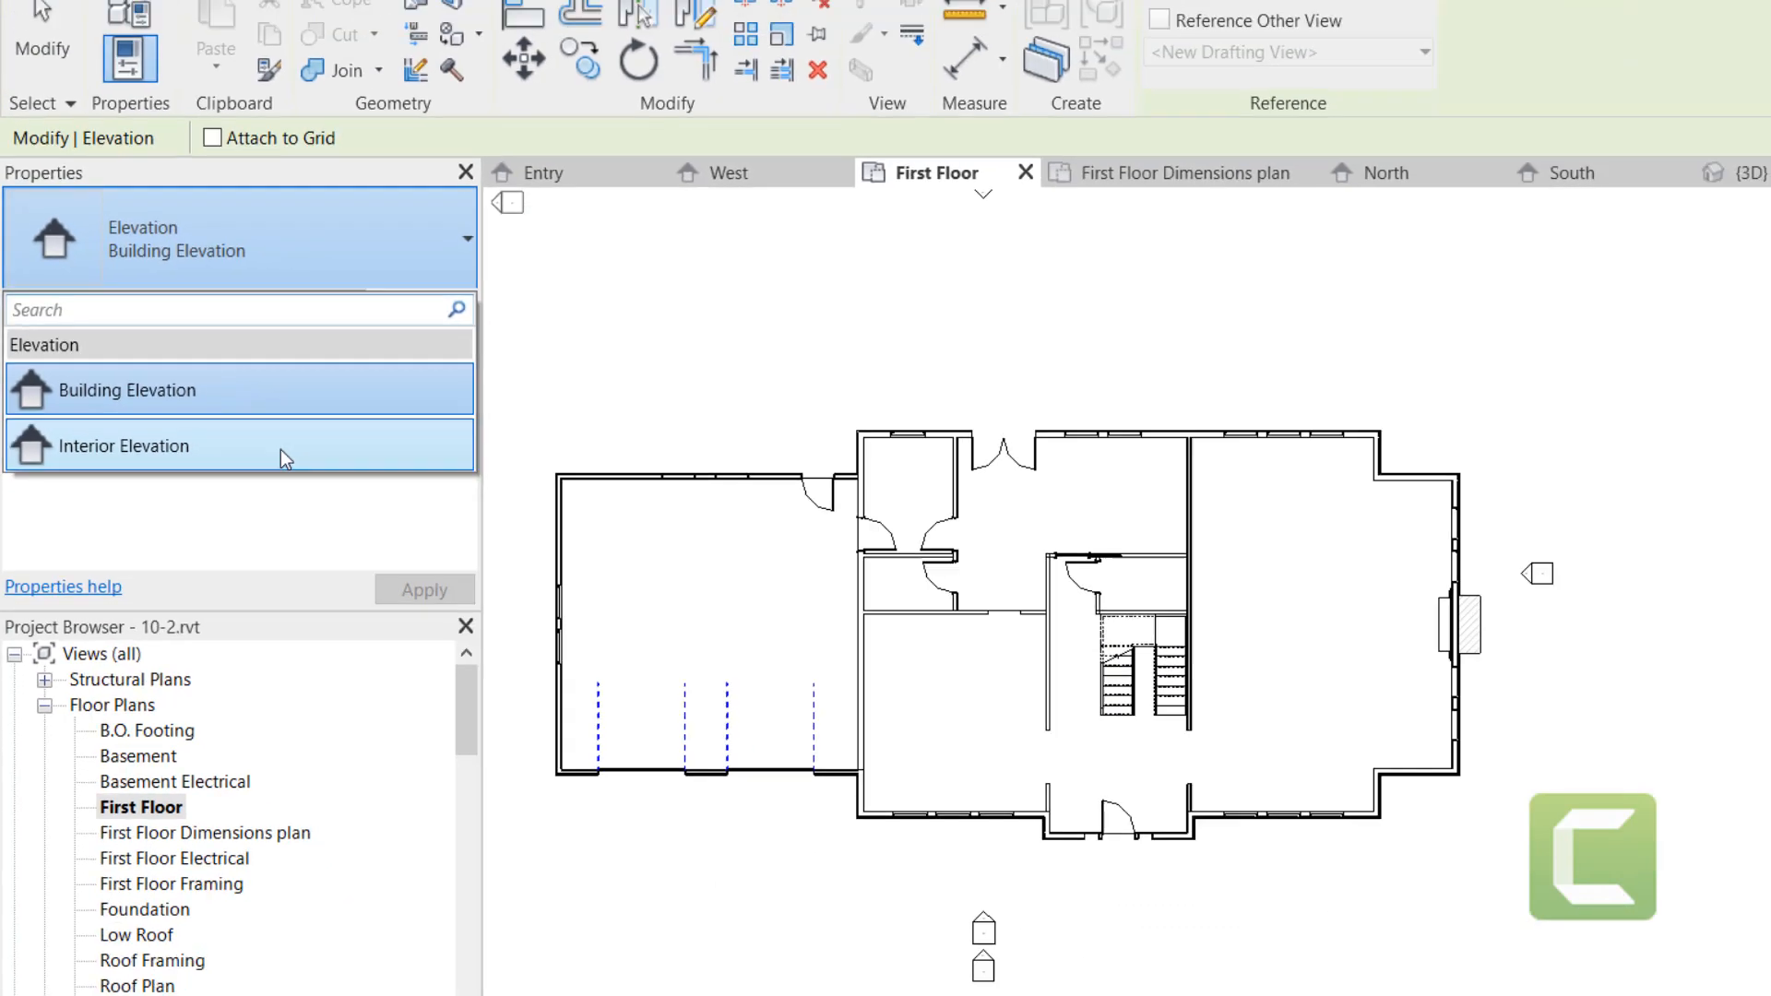
left_click(516, 512)
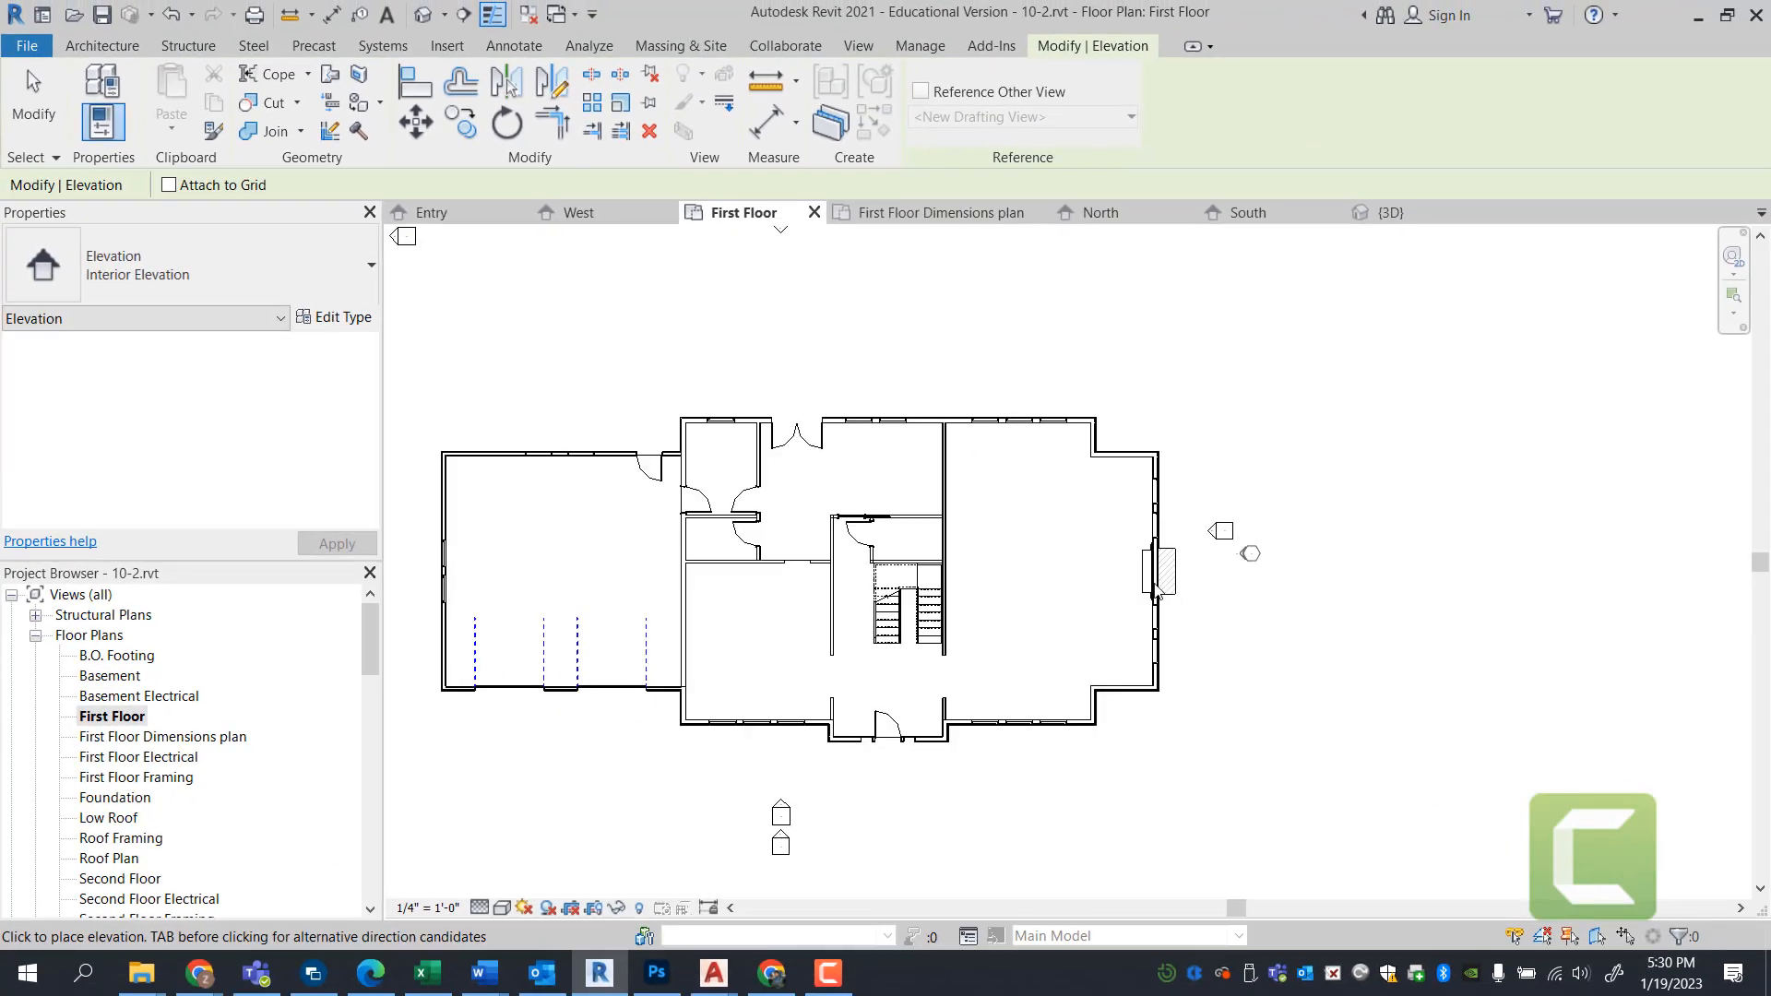
scroll(1075, 553, "up", 2)
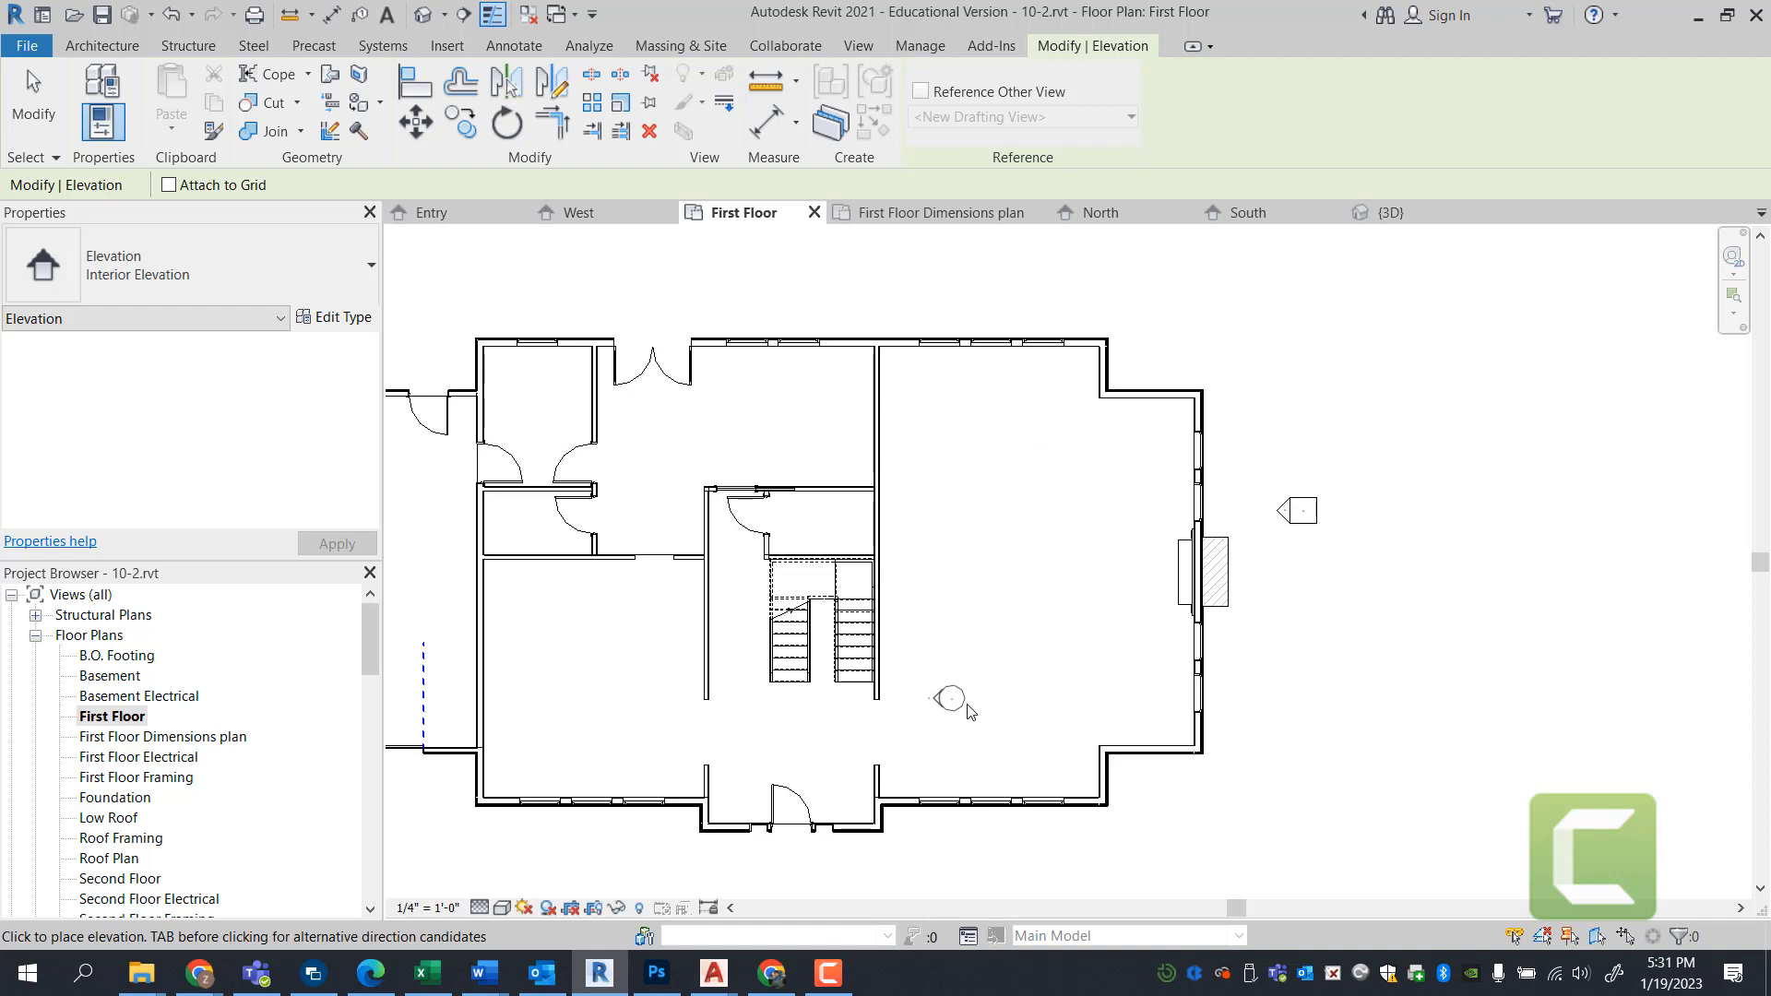
left_click(1116, 583)
scroll(1153, 565, "up", 5)
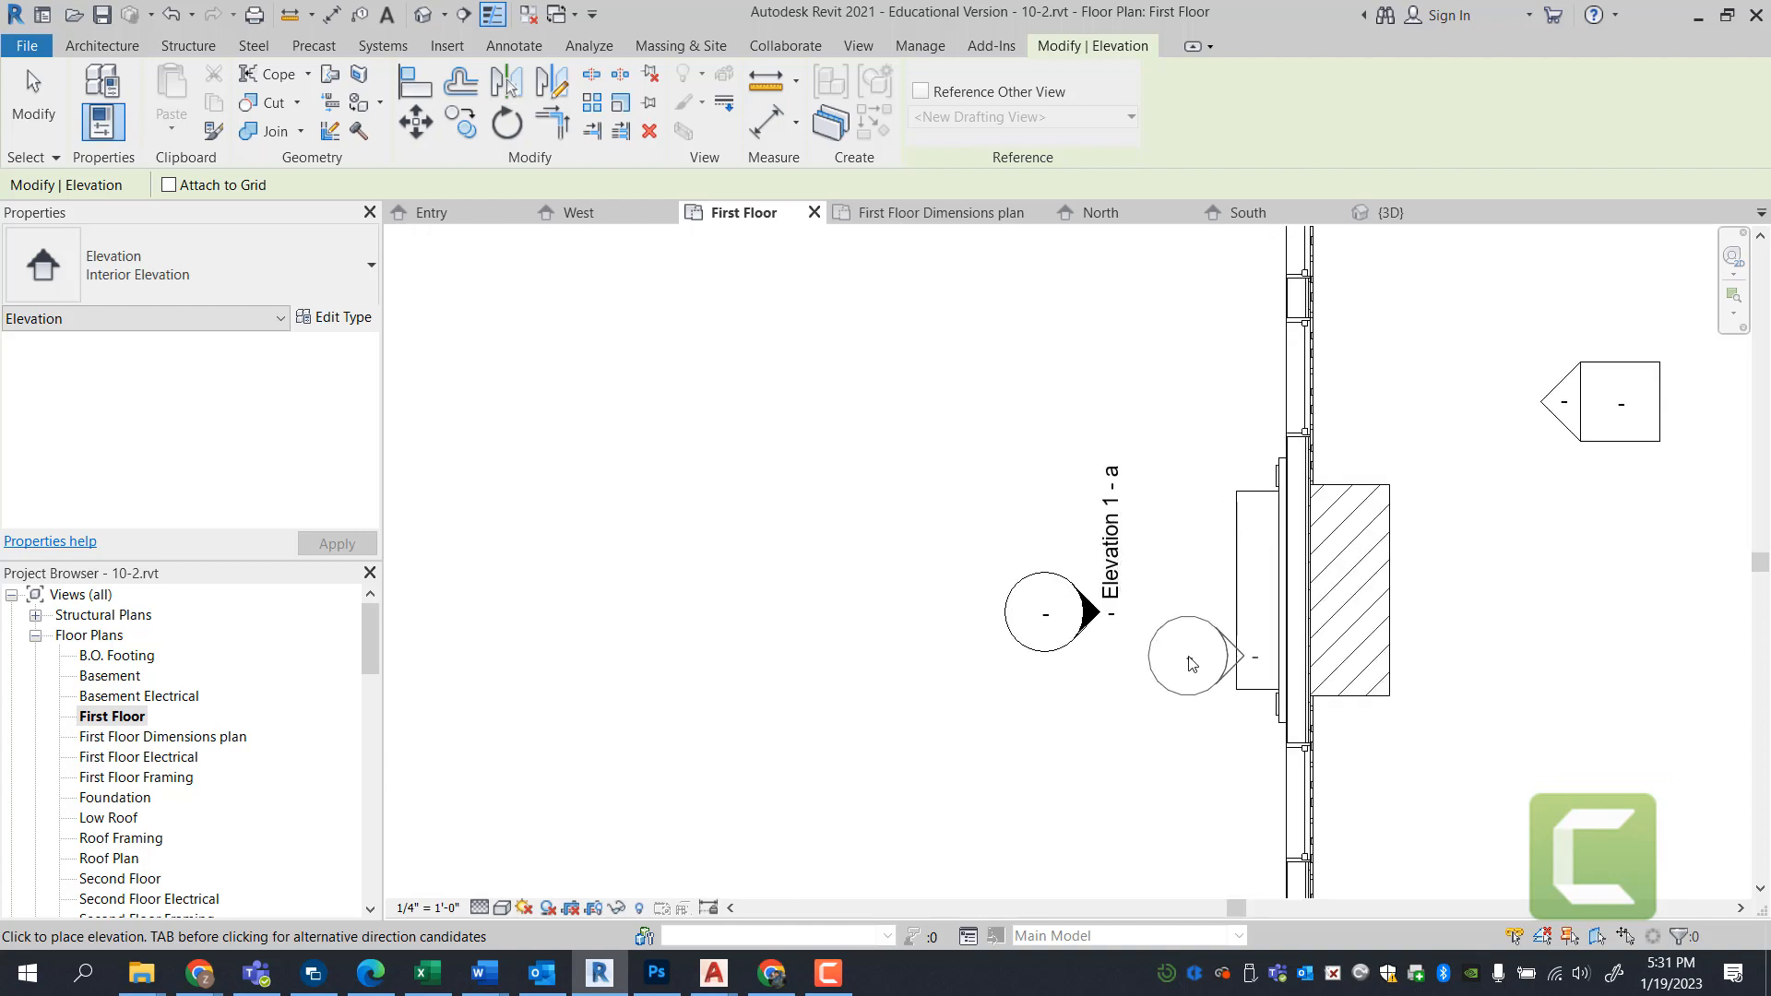
key("Escape")
key("Escape")
- Adjust the fireplace elevation's extents by moving its cut line farther into the room, stretching both ends to the walls and slightly deepening the far clip
scroll(1005, 504, "down", 4)
left_click(1035, 549)
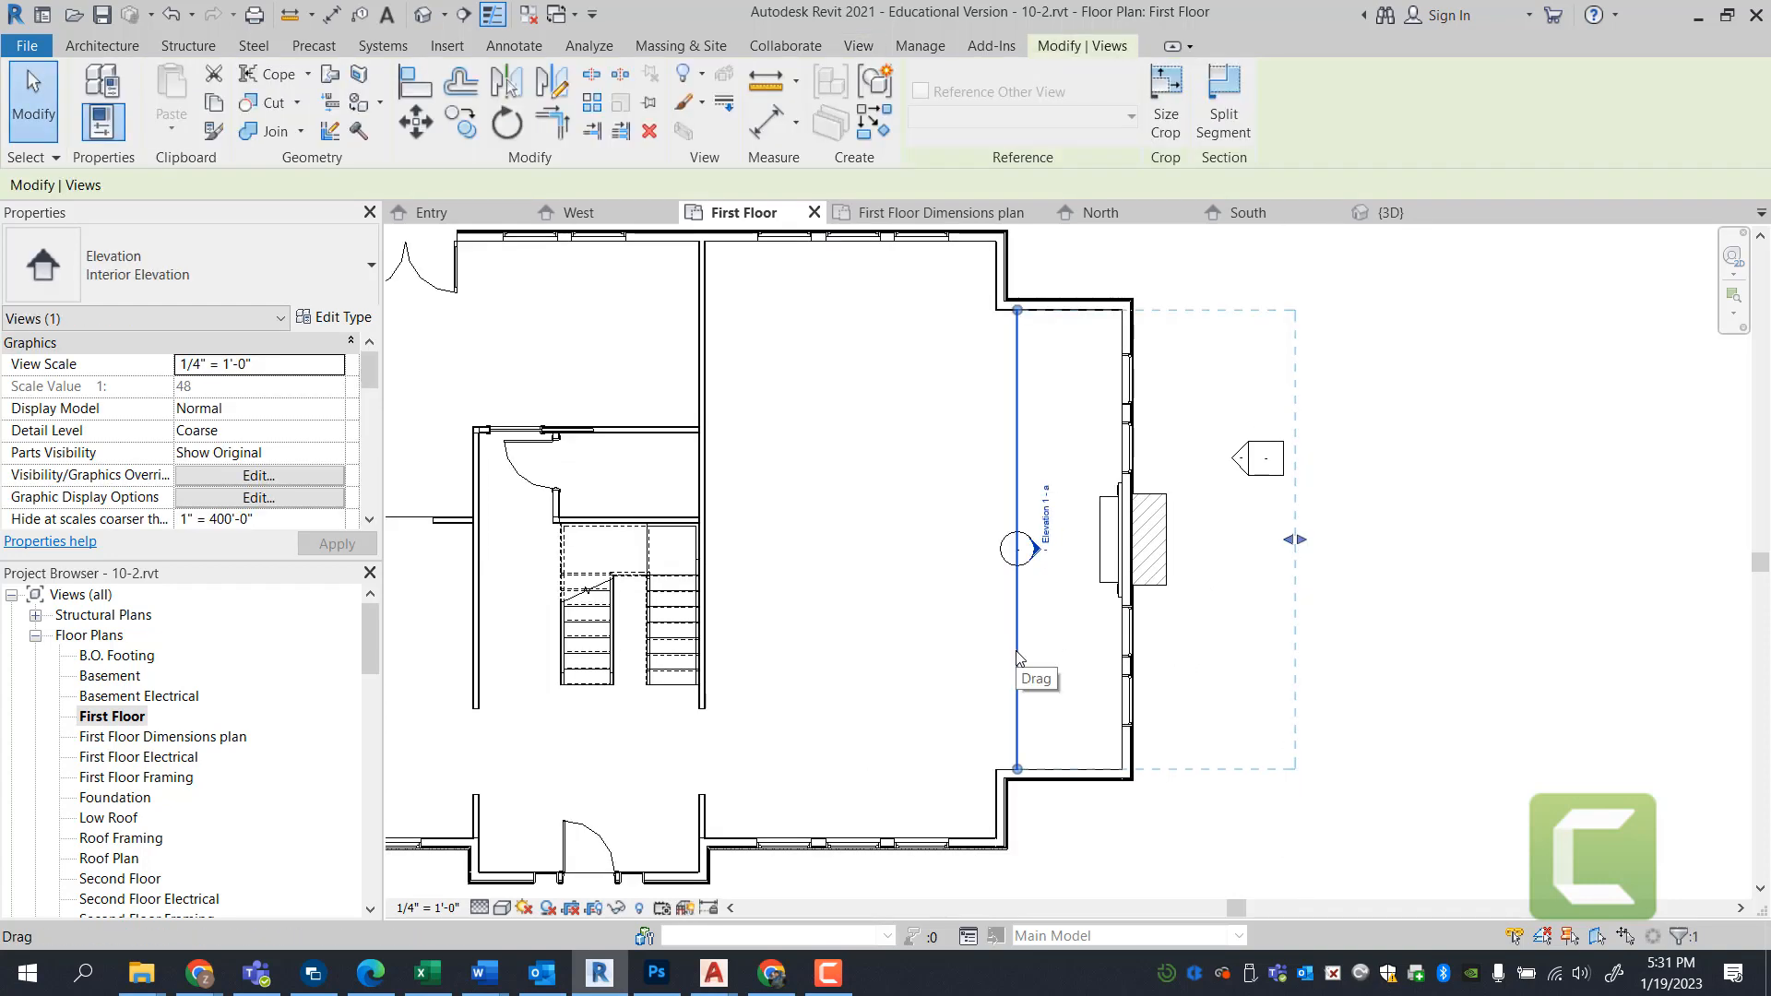
left_click_drag(1015, 653, 952, 652)
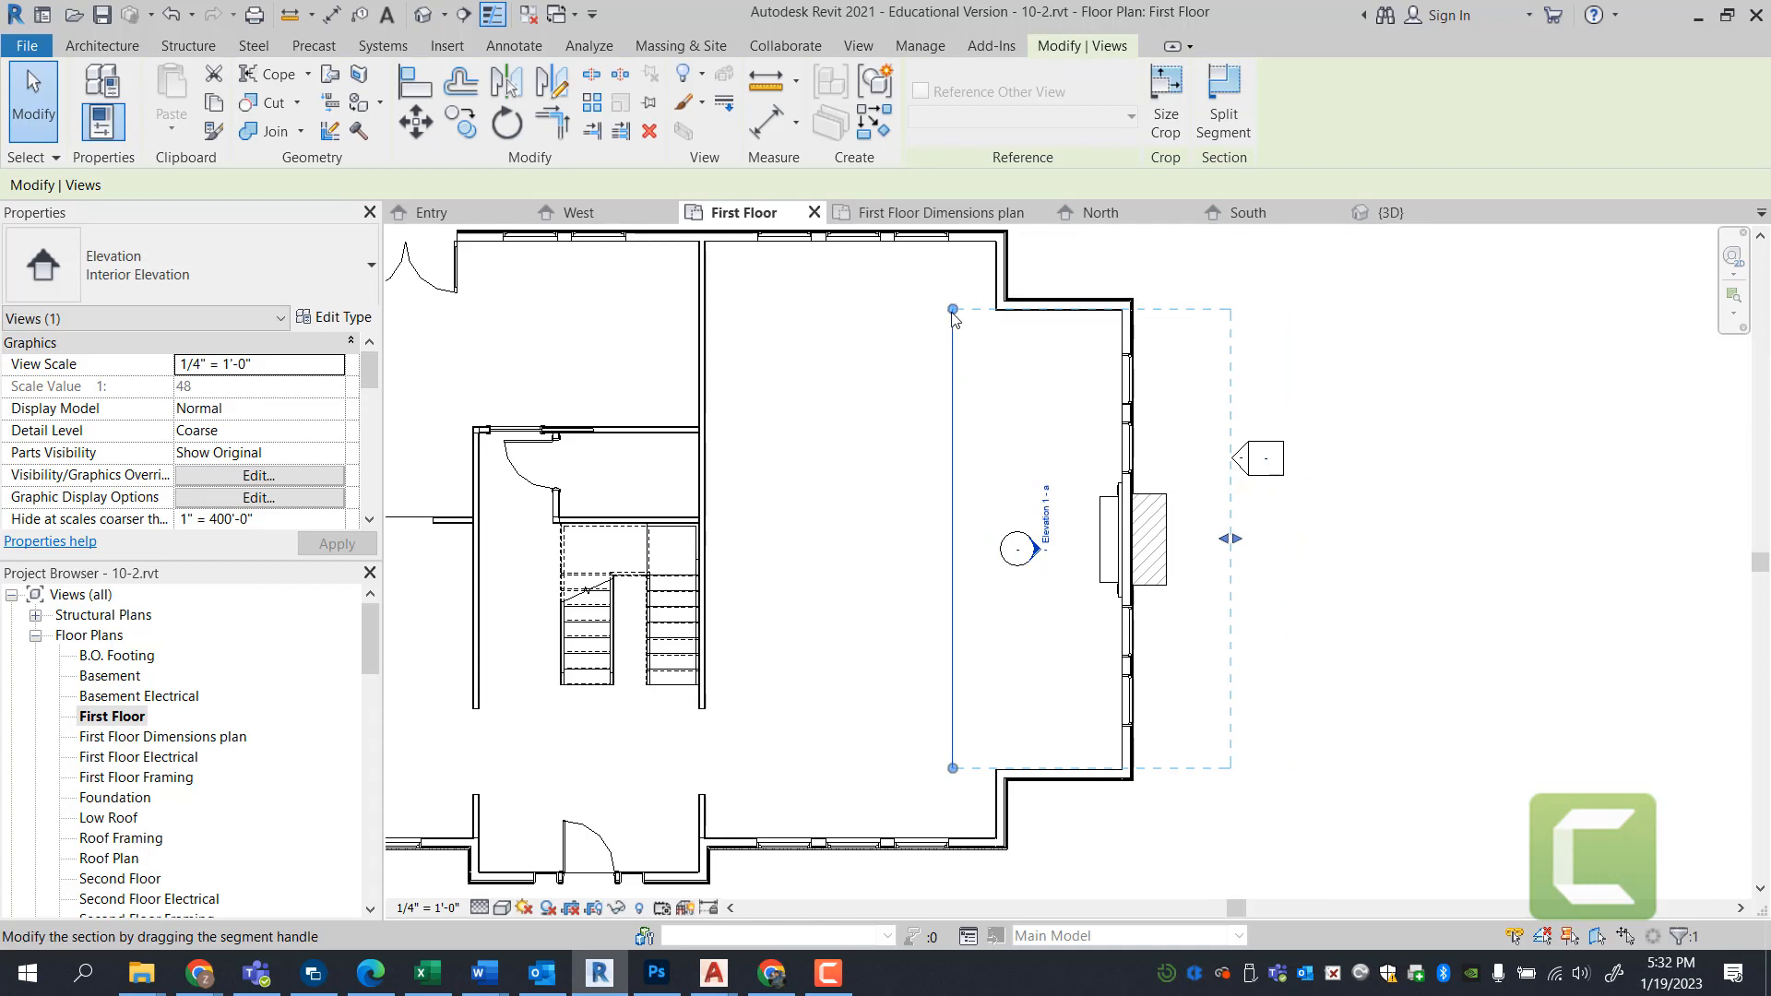
left_click_drag(953, 309, 951, 242)
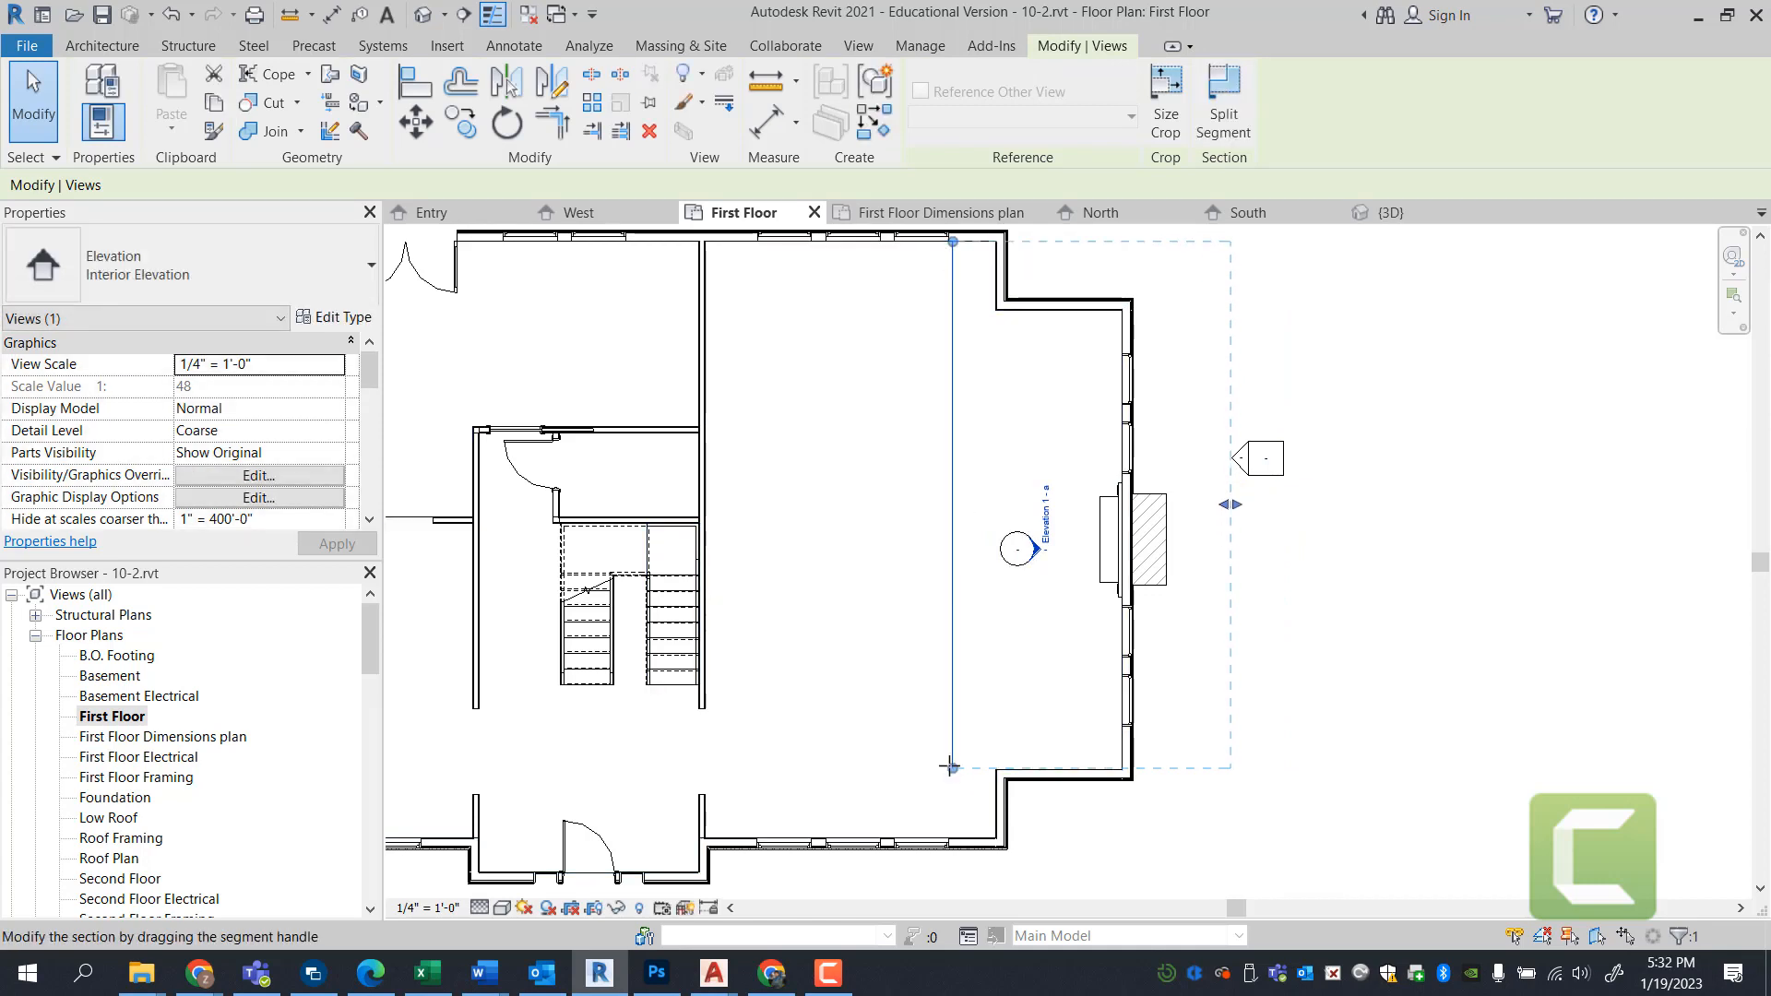
left_click_drag(950, 765, 952, 837)
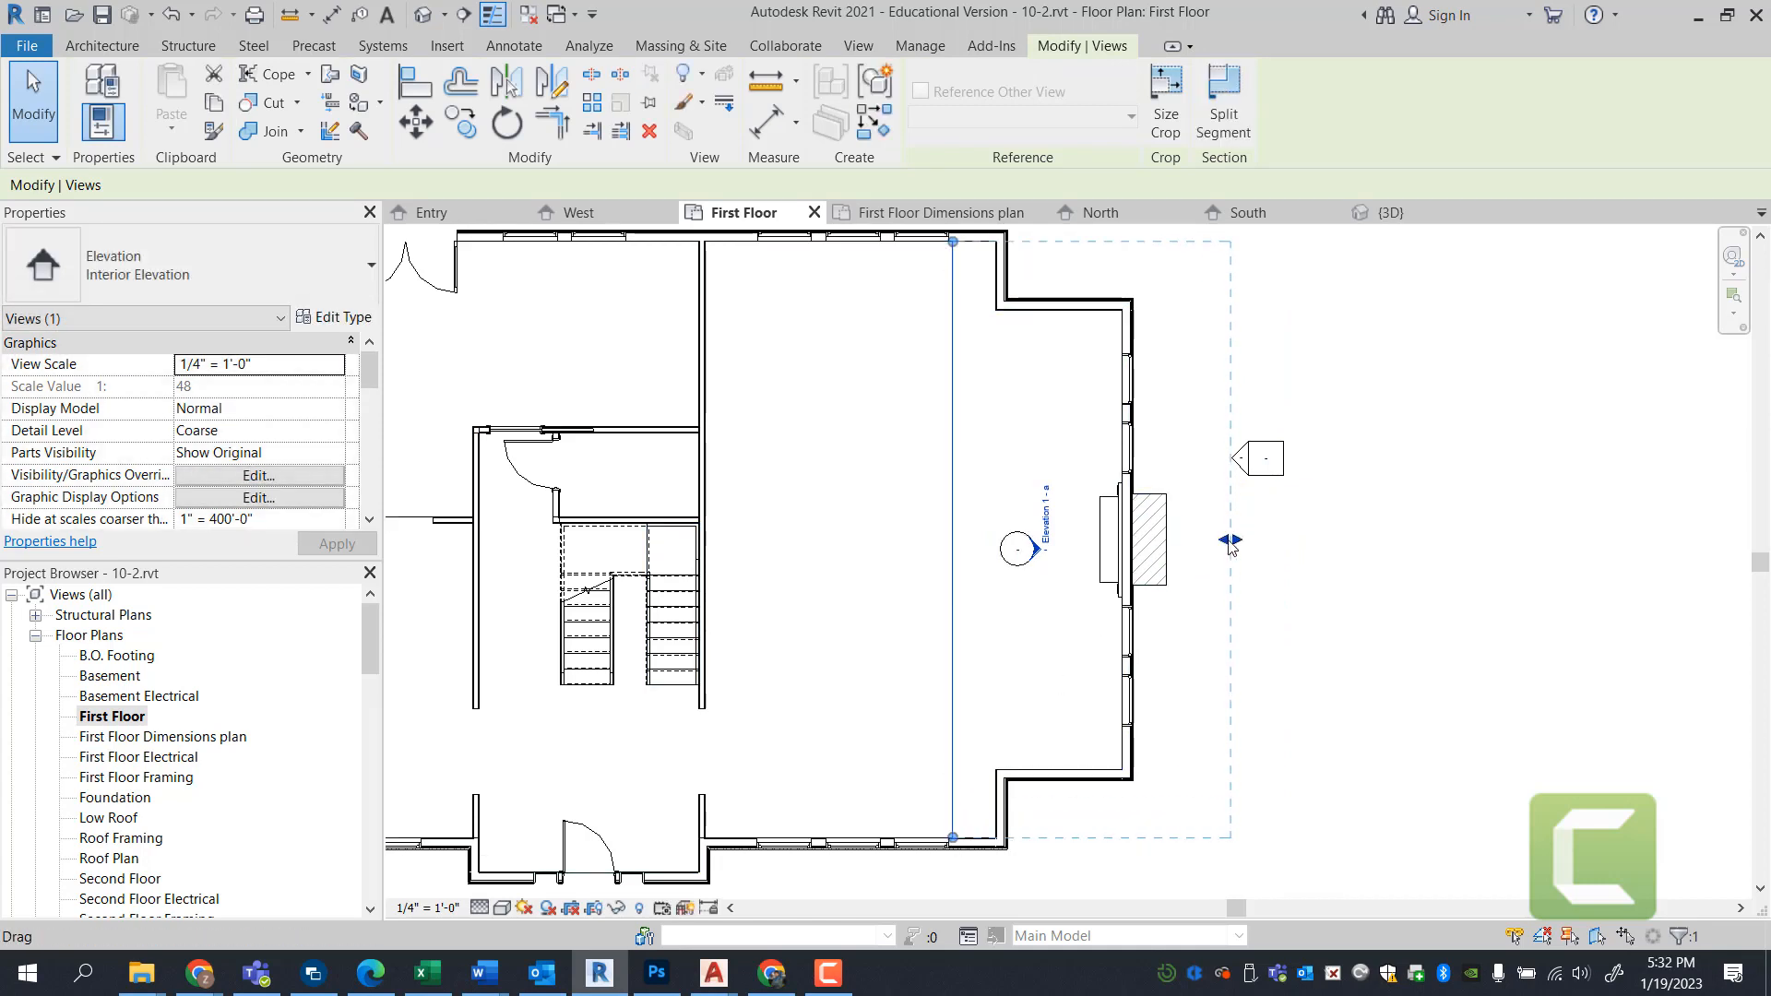
mouse_move(1231, 544)
left_mouse_down()
mouse_move(1347, 539)
mouse_move(1026, 544)
mouse_move(1252, 539)
left_mouse_up()
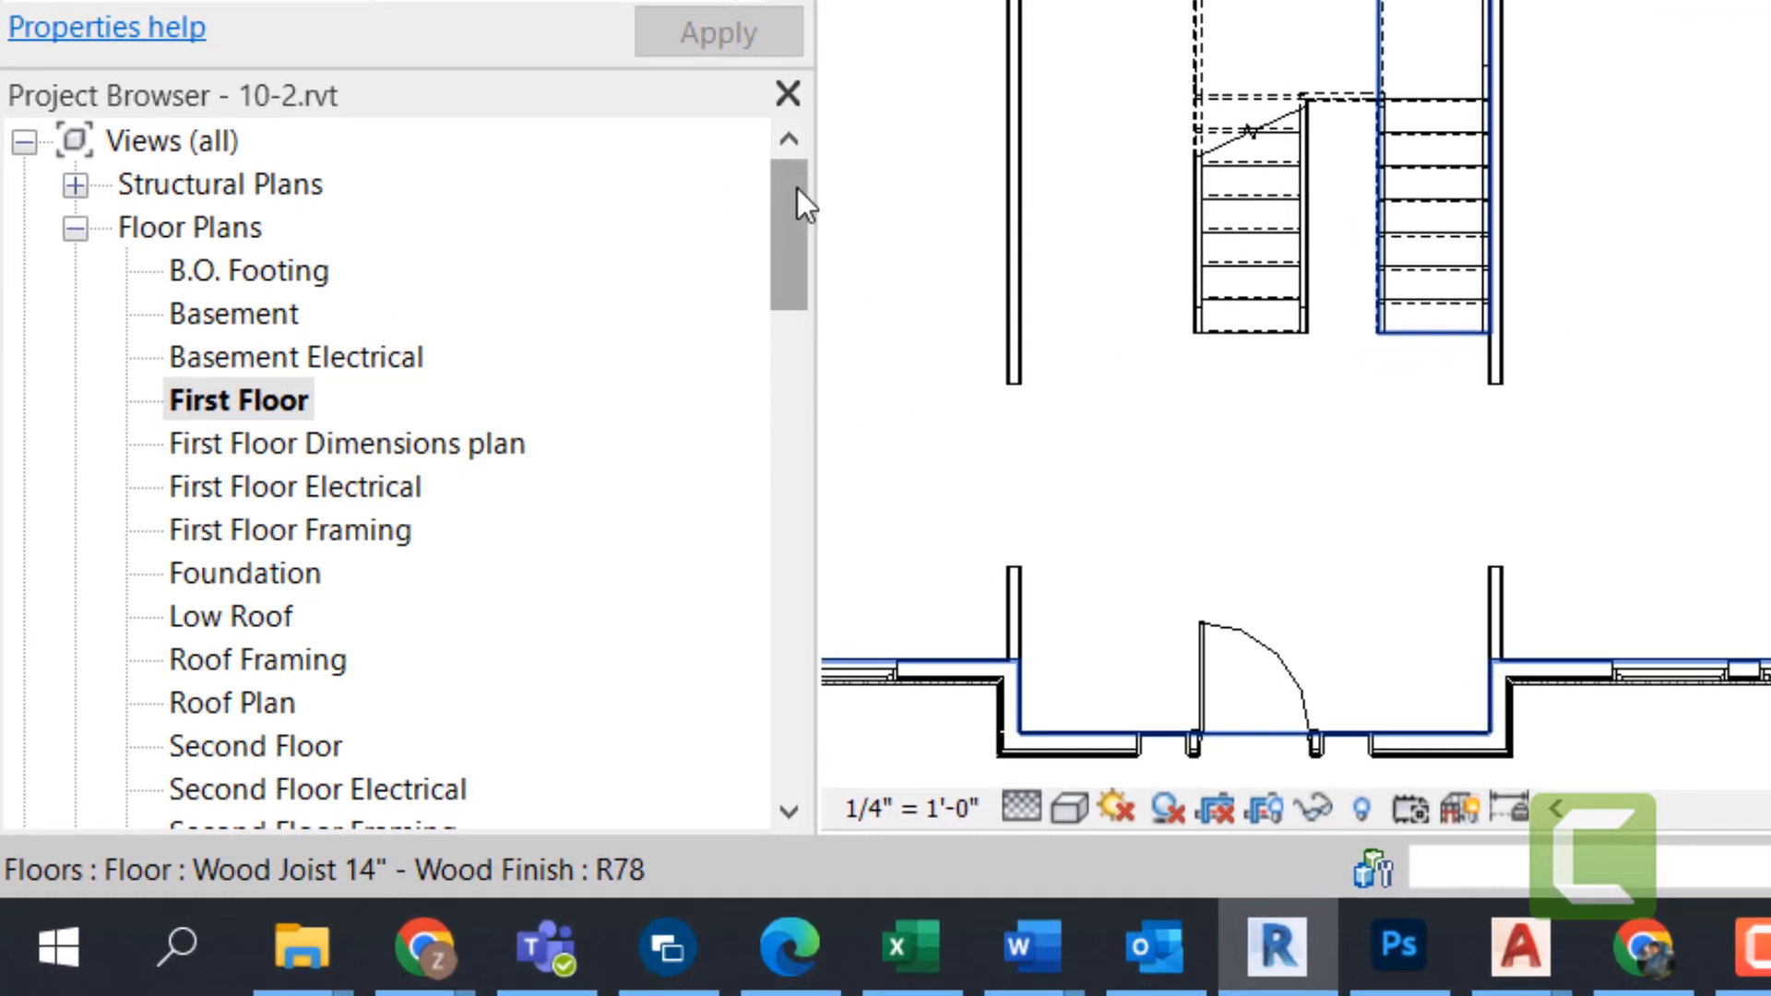
- Expand the list of interior elevations, inspect the new marker's direction options in the plan and open its Elevation 1 - a view
scroll(156, 549, "down", 7)
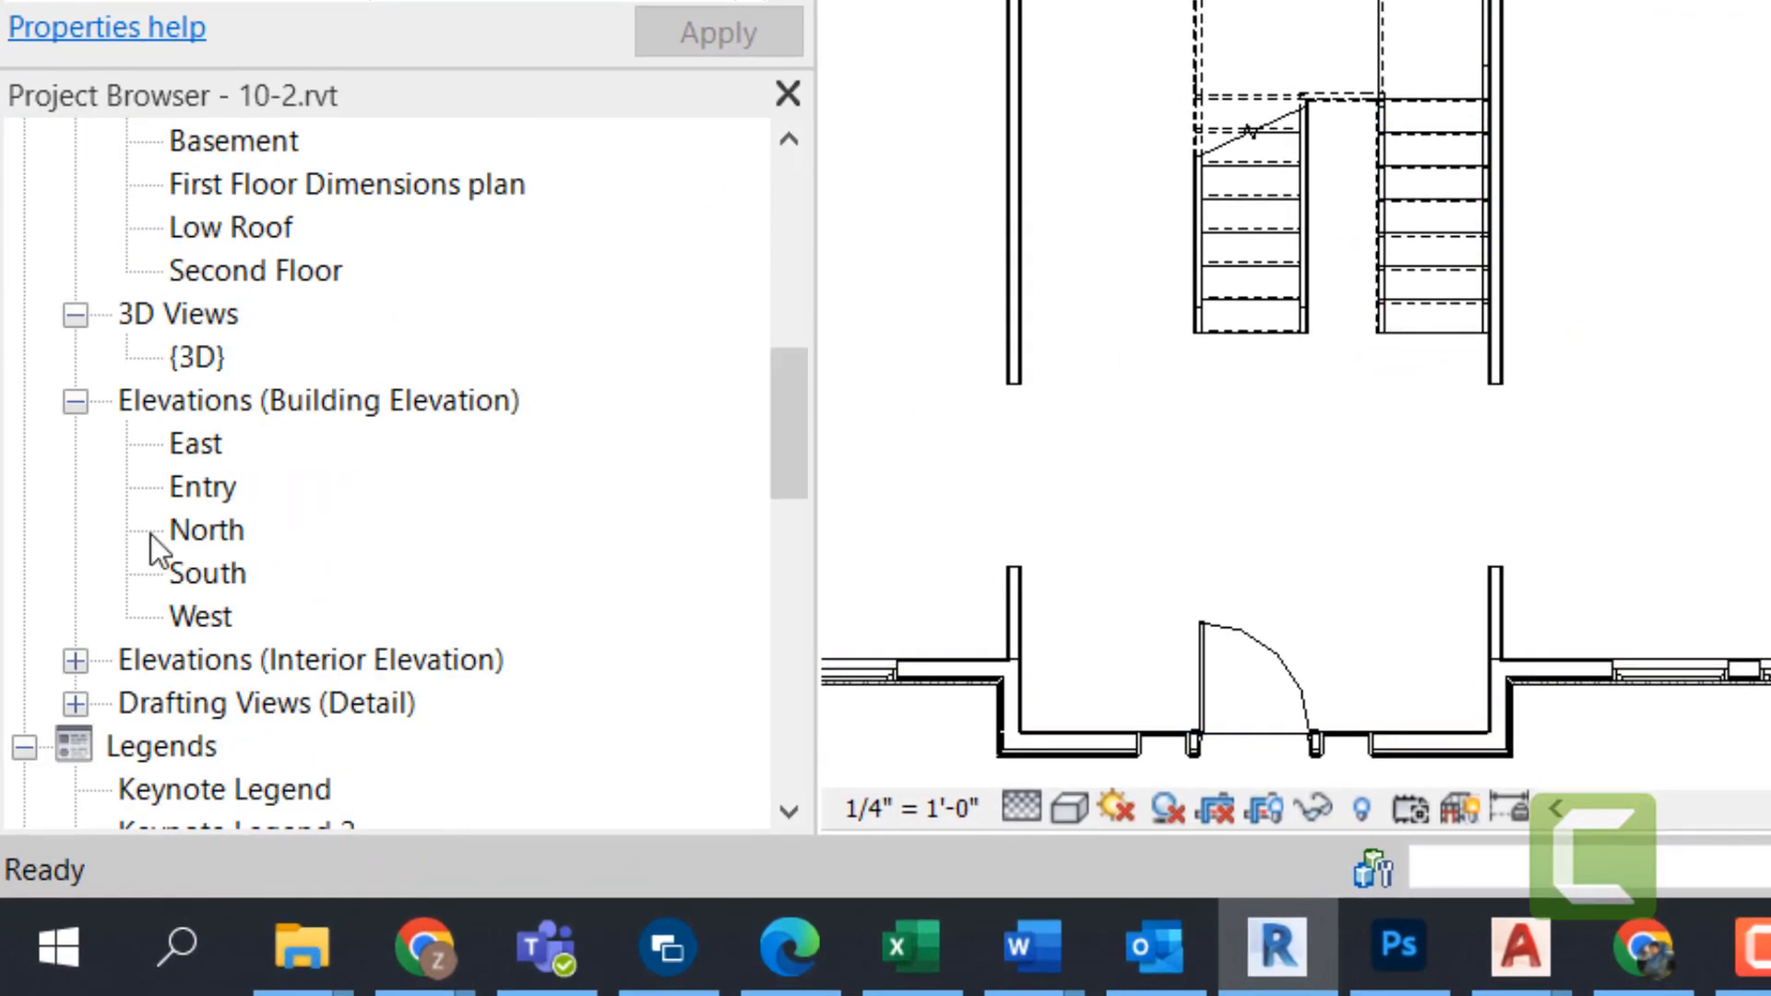
left_click(74, 662)
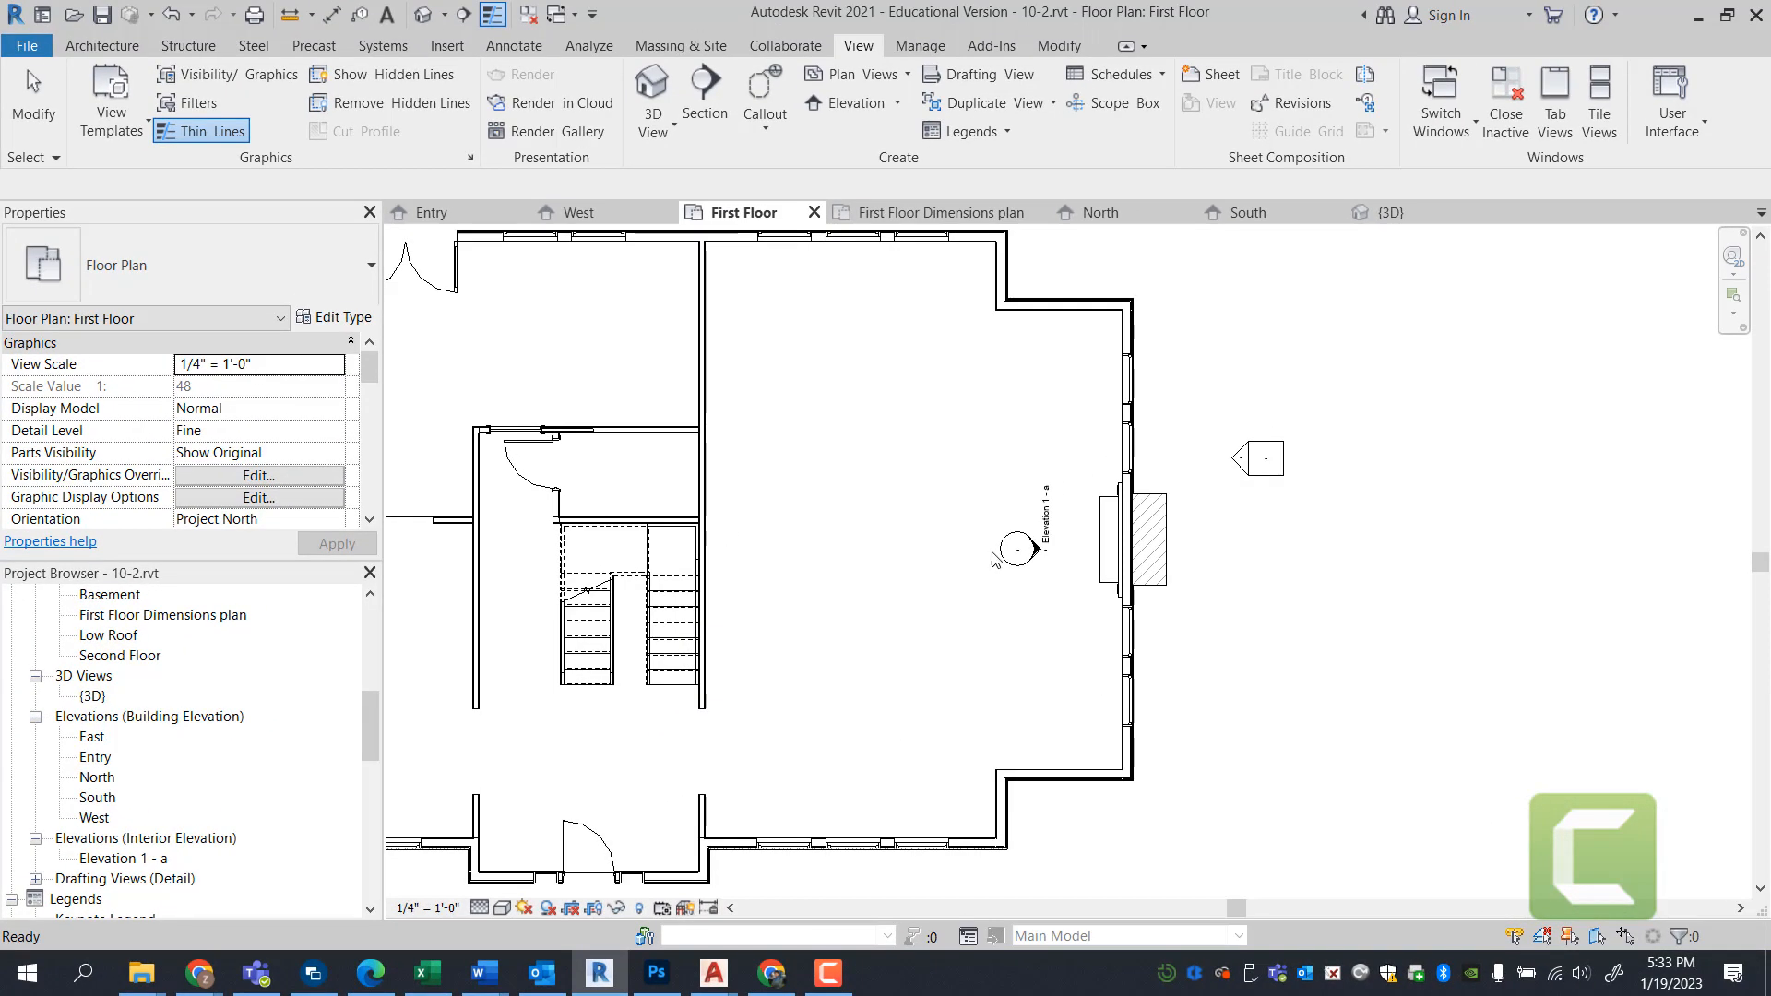
scroll(1034, 554, "up", 5)
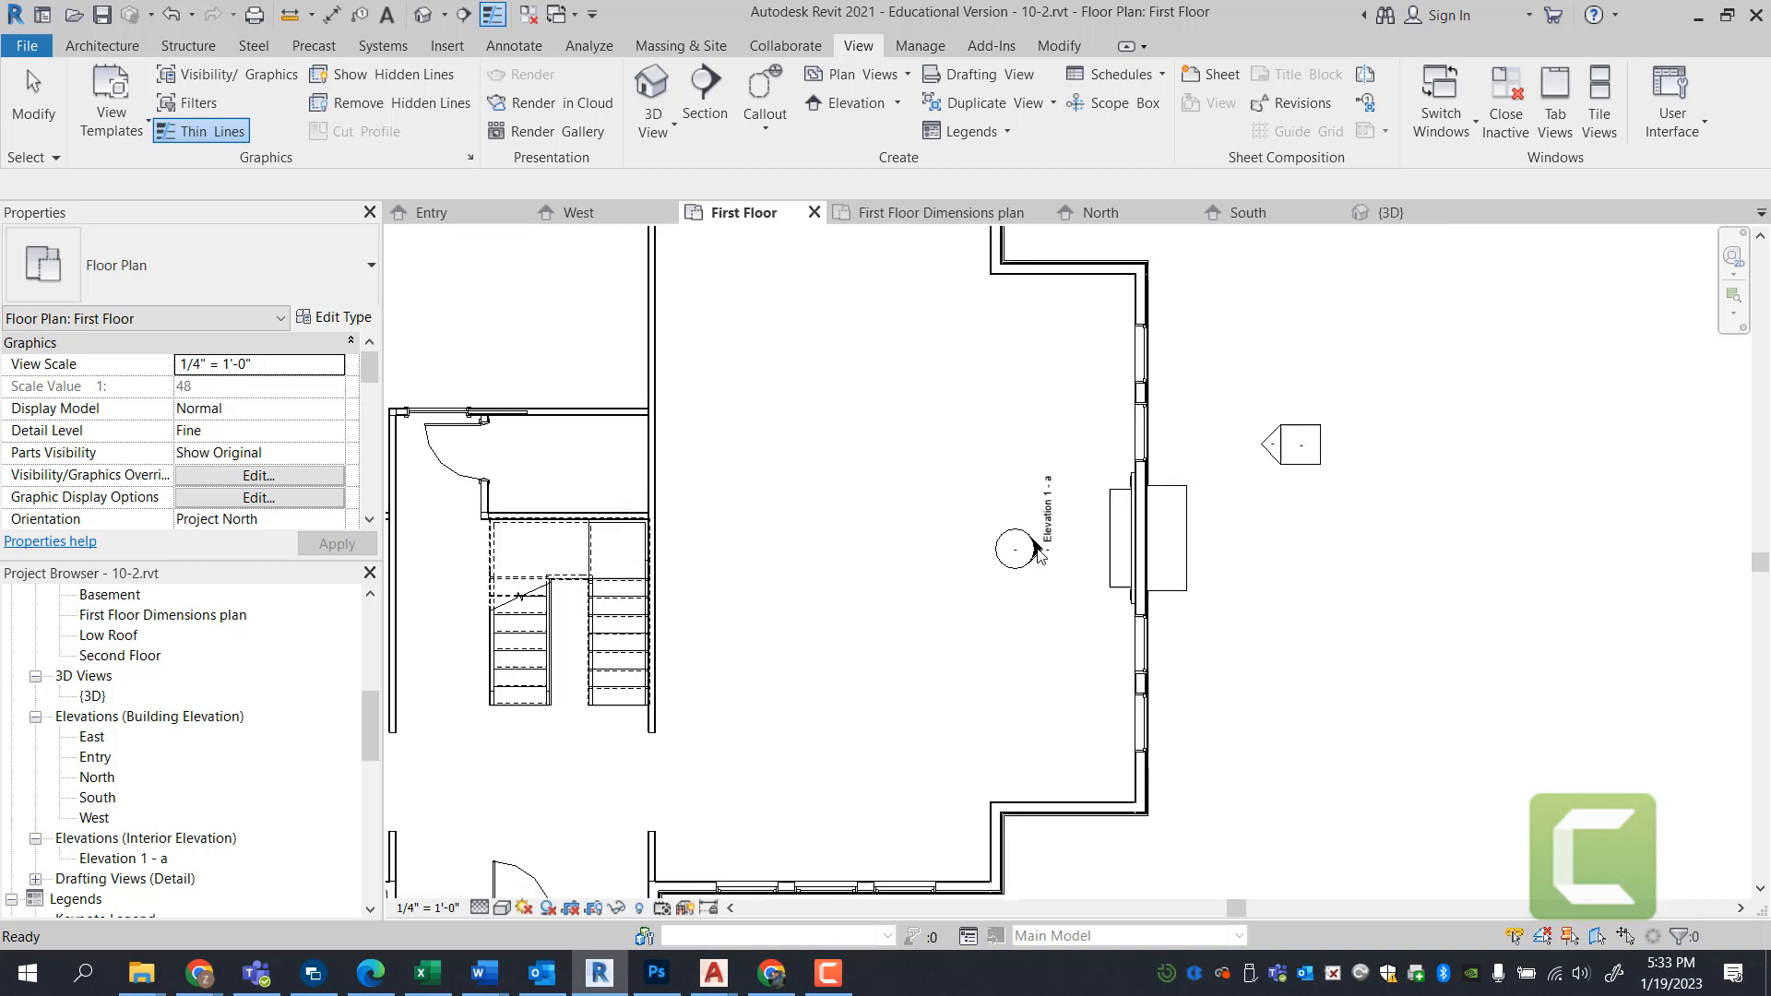
left_click(1034, 550)
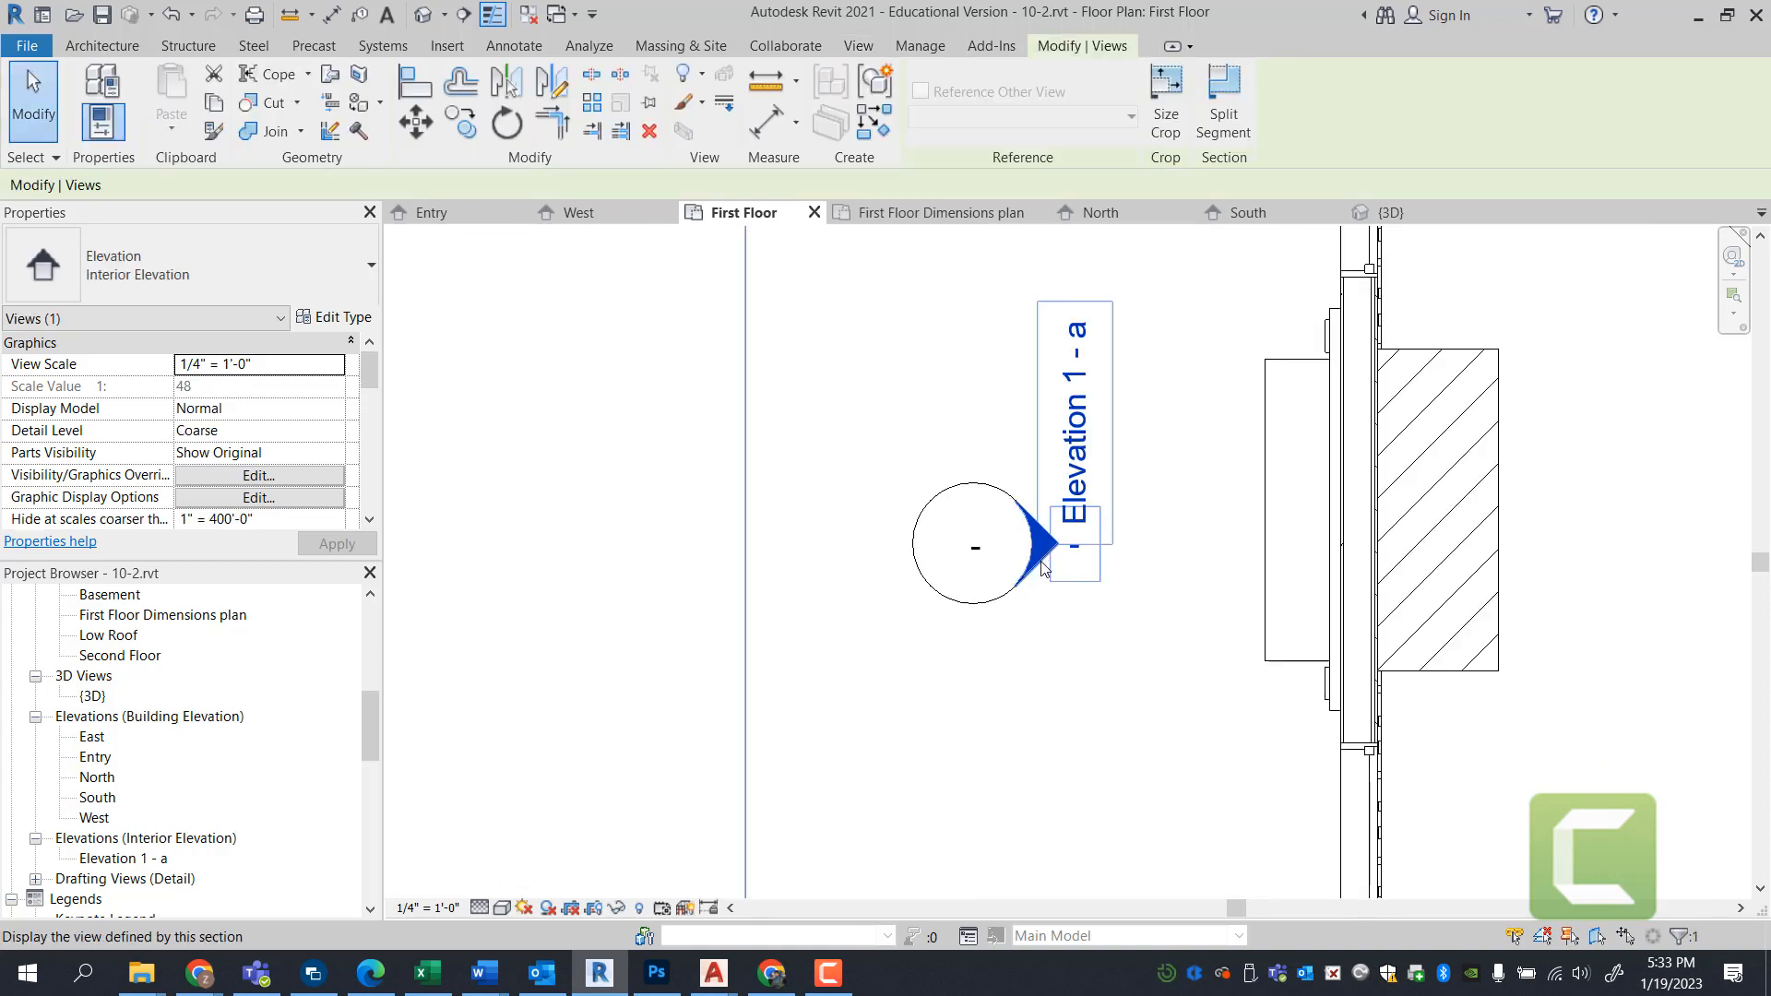
left_click(955, 604)
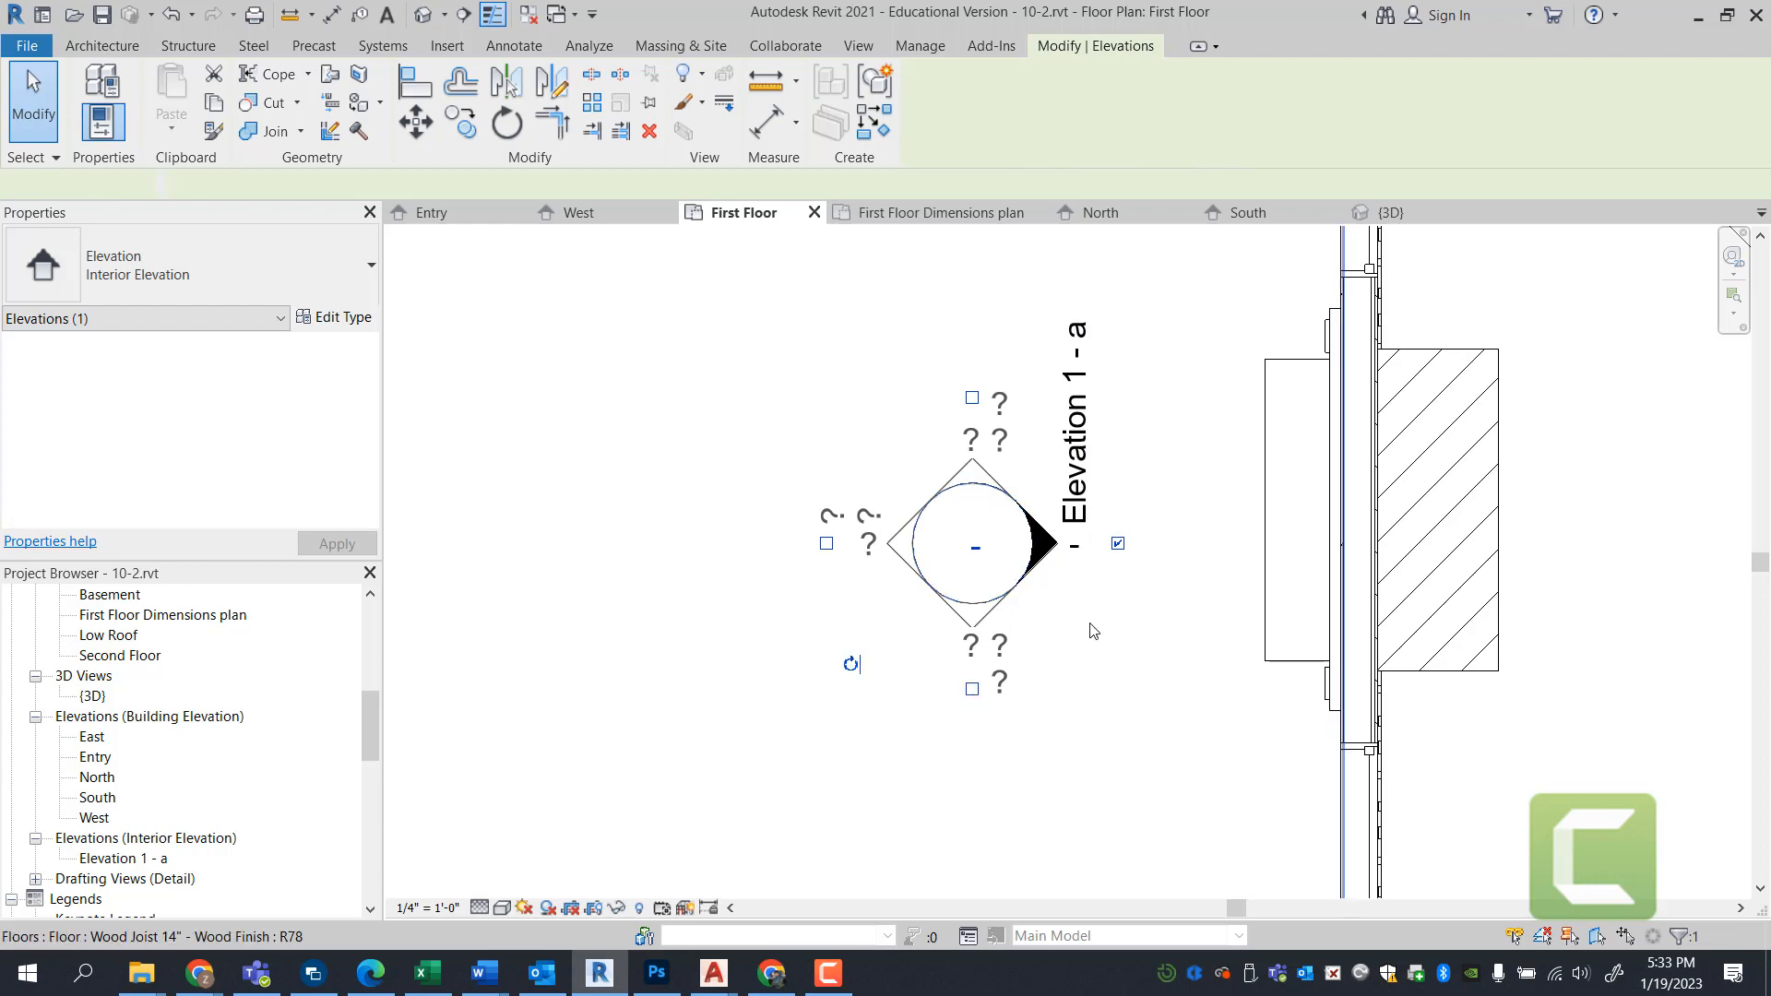
left_click(1059, 560)
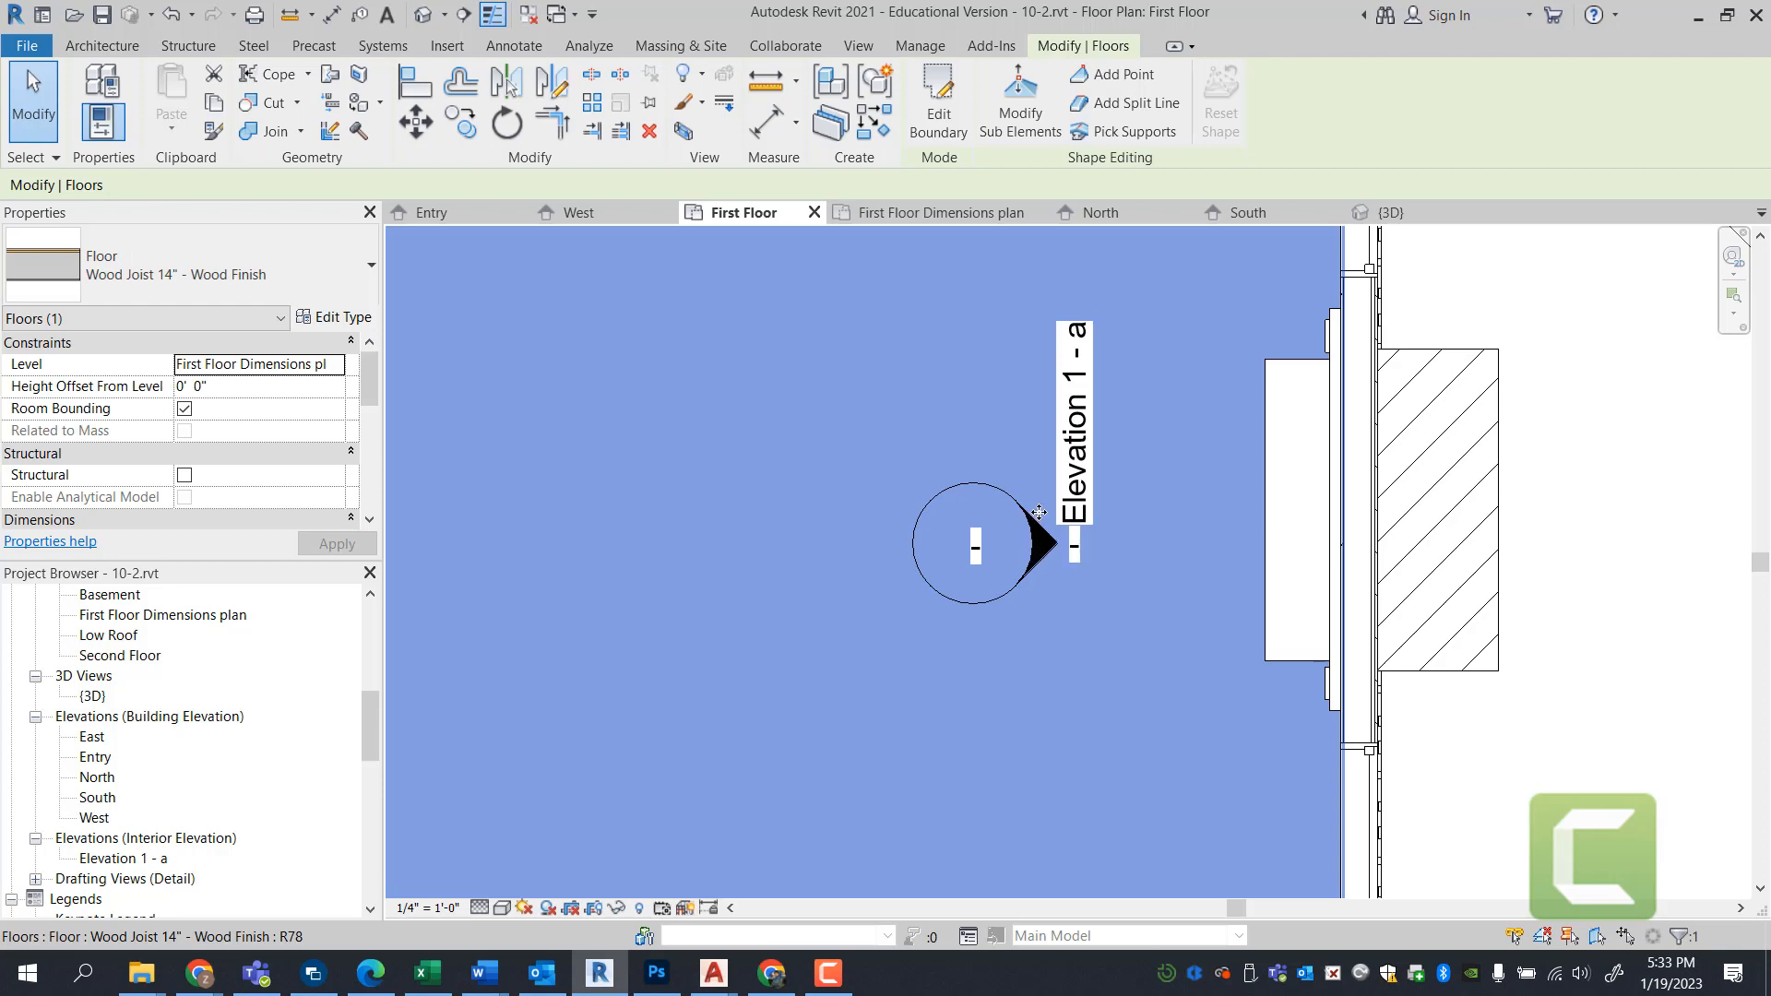
key("Escape")
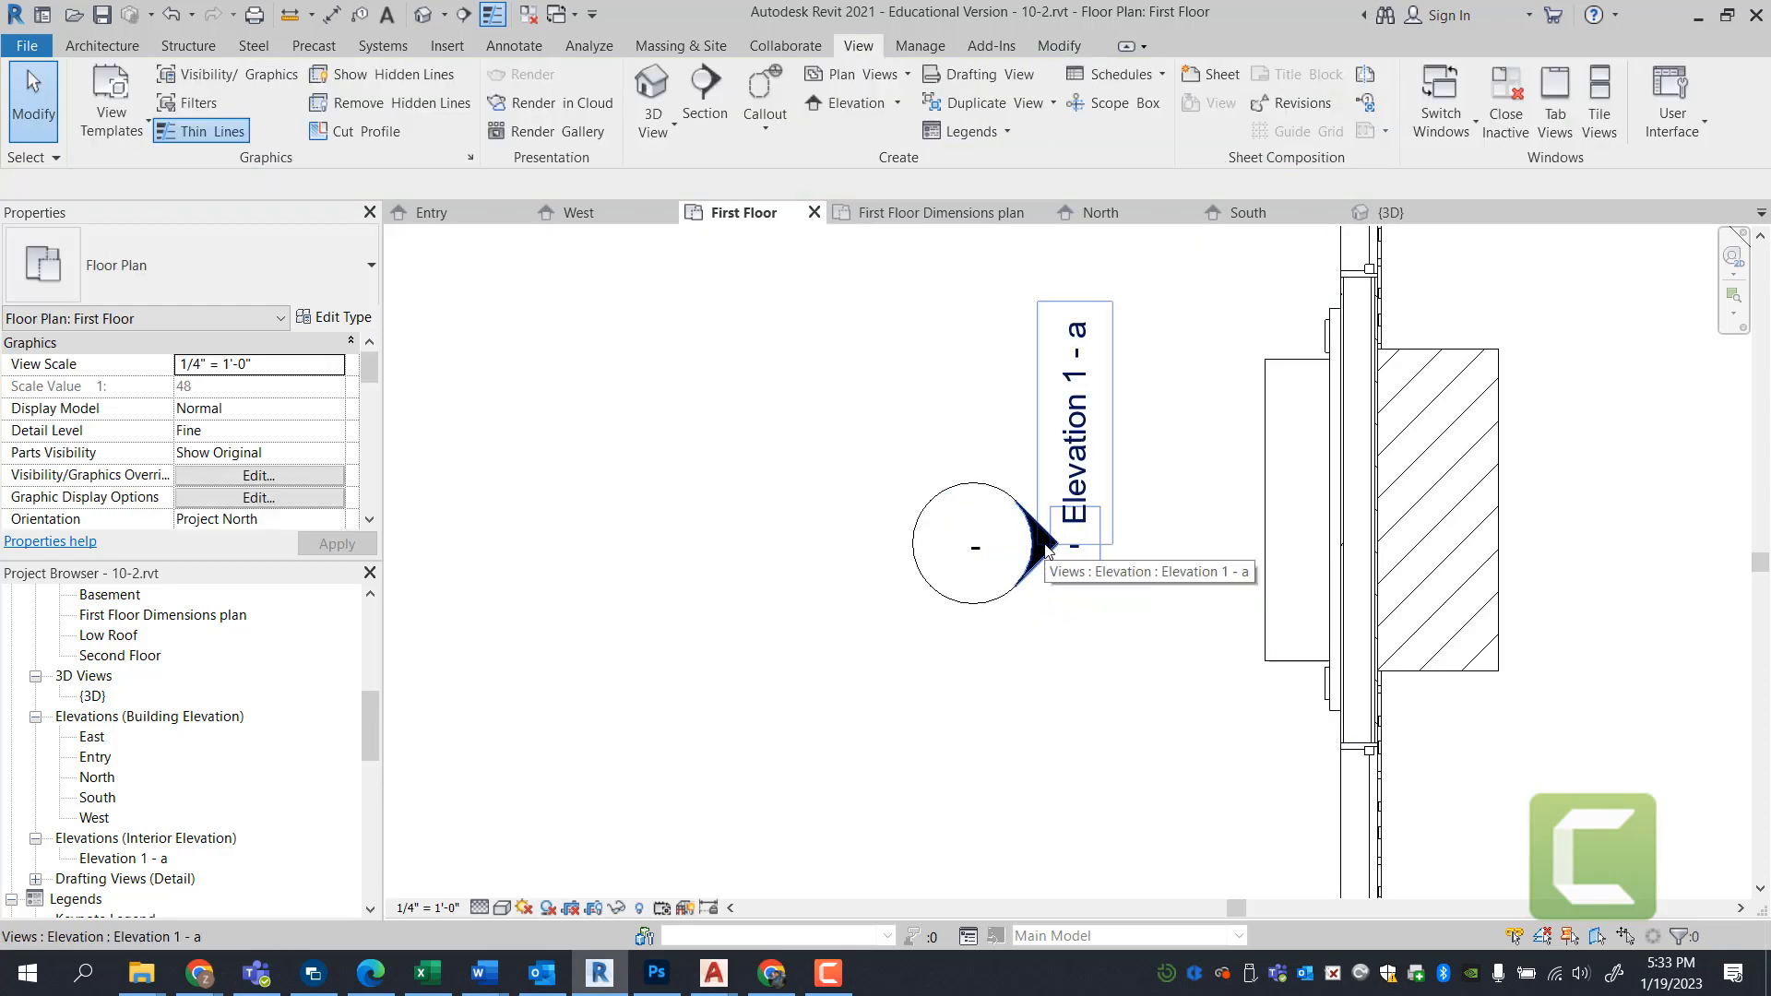
double_click(1070, 502)
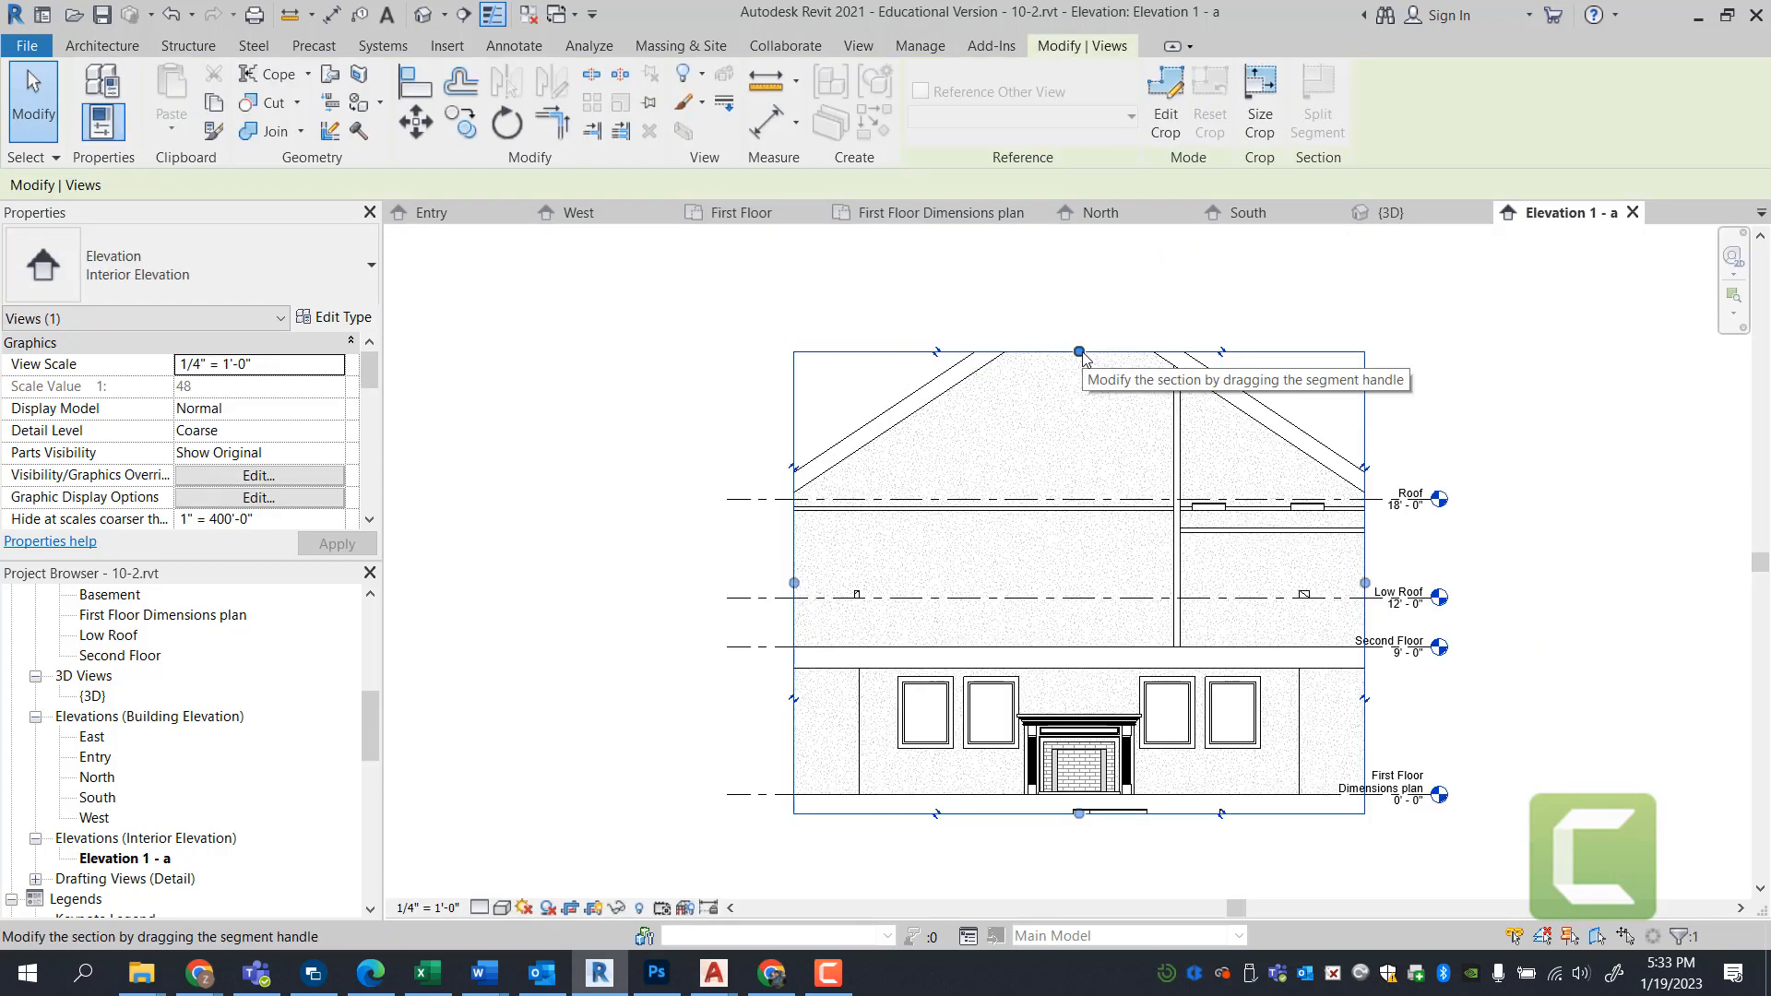
- Enlarge the elevation's crop region above the roof peak and slightly beyond both side walls
left_click_drag(1079, 351, 1089, 251)
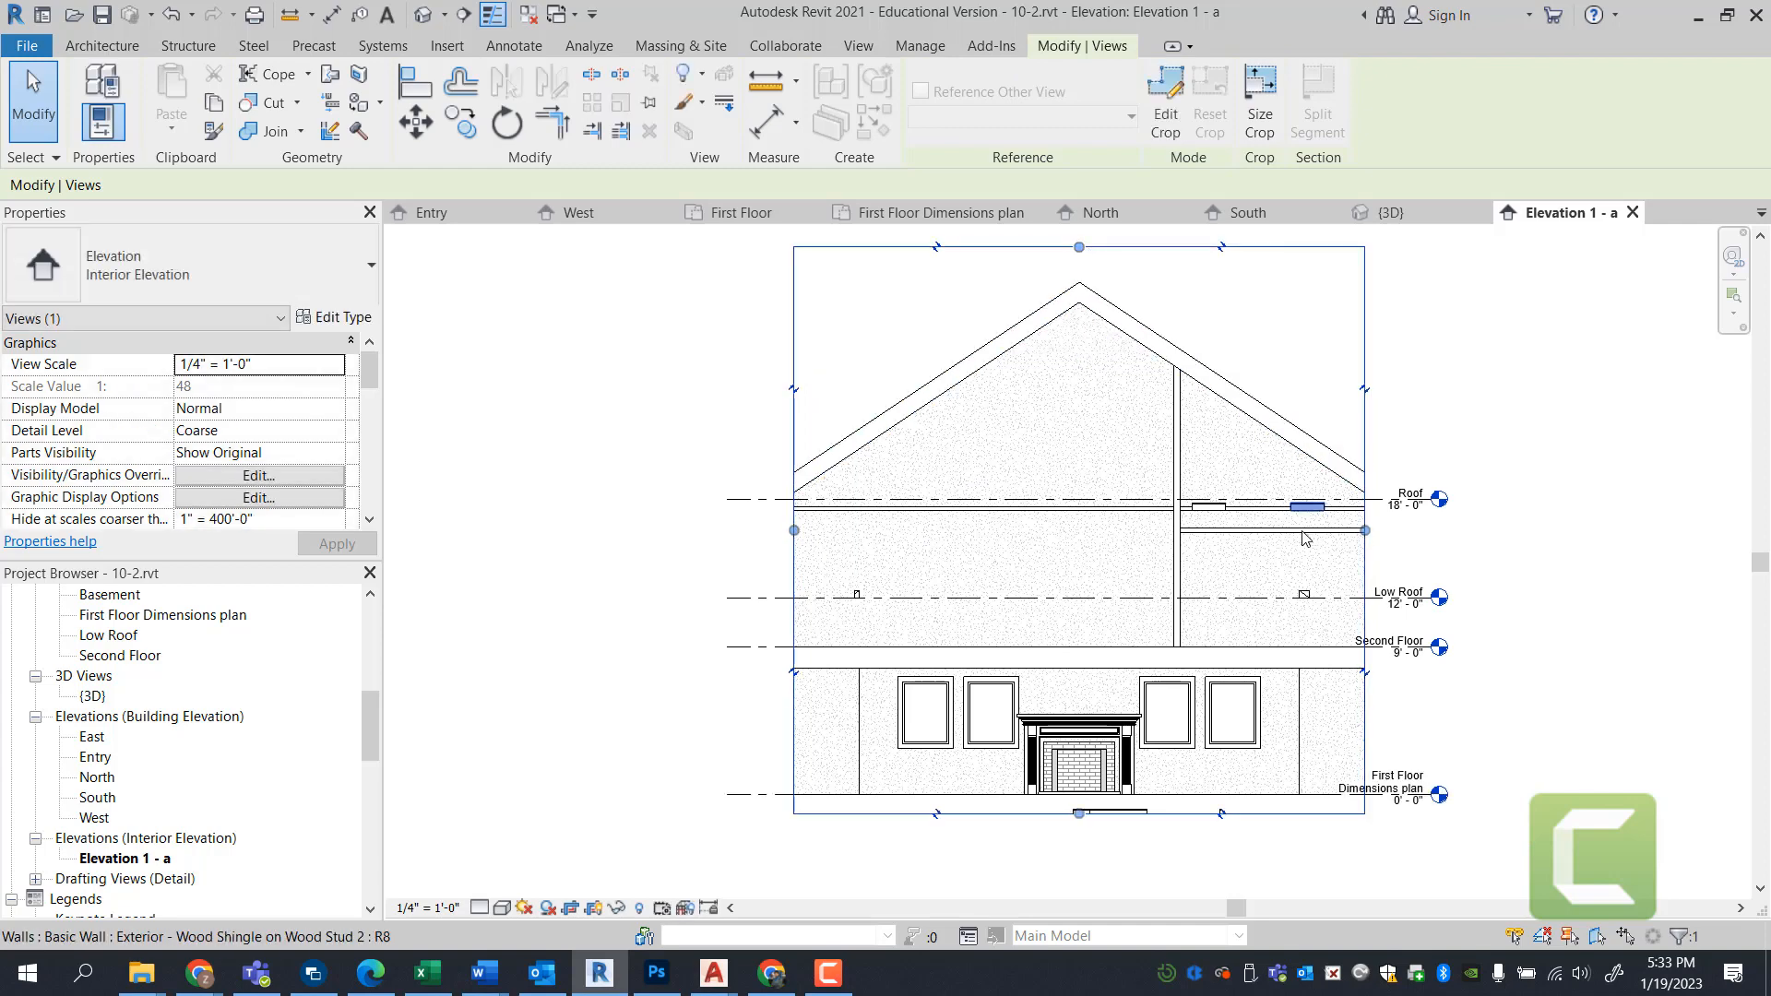
left_click_drag(1369, 533, 1400, 531)
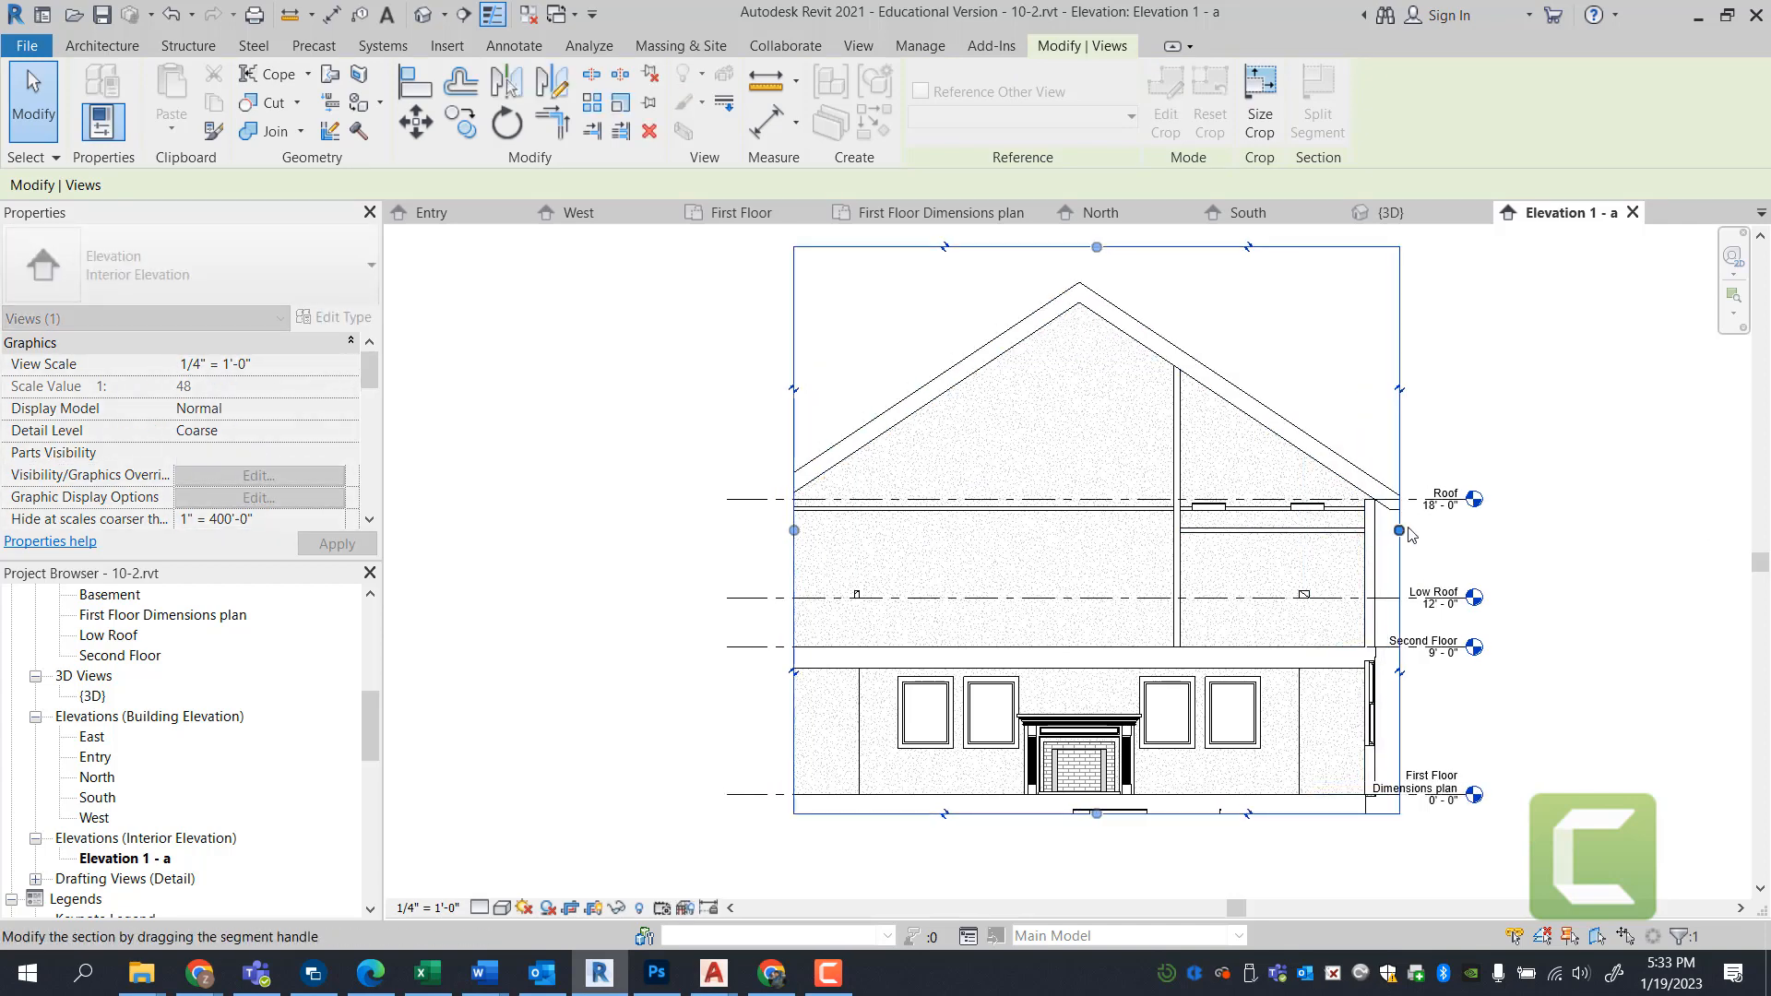
left_click_drag(794, 530, 759, 530)
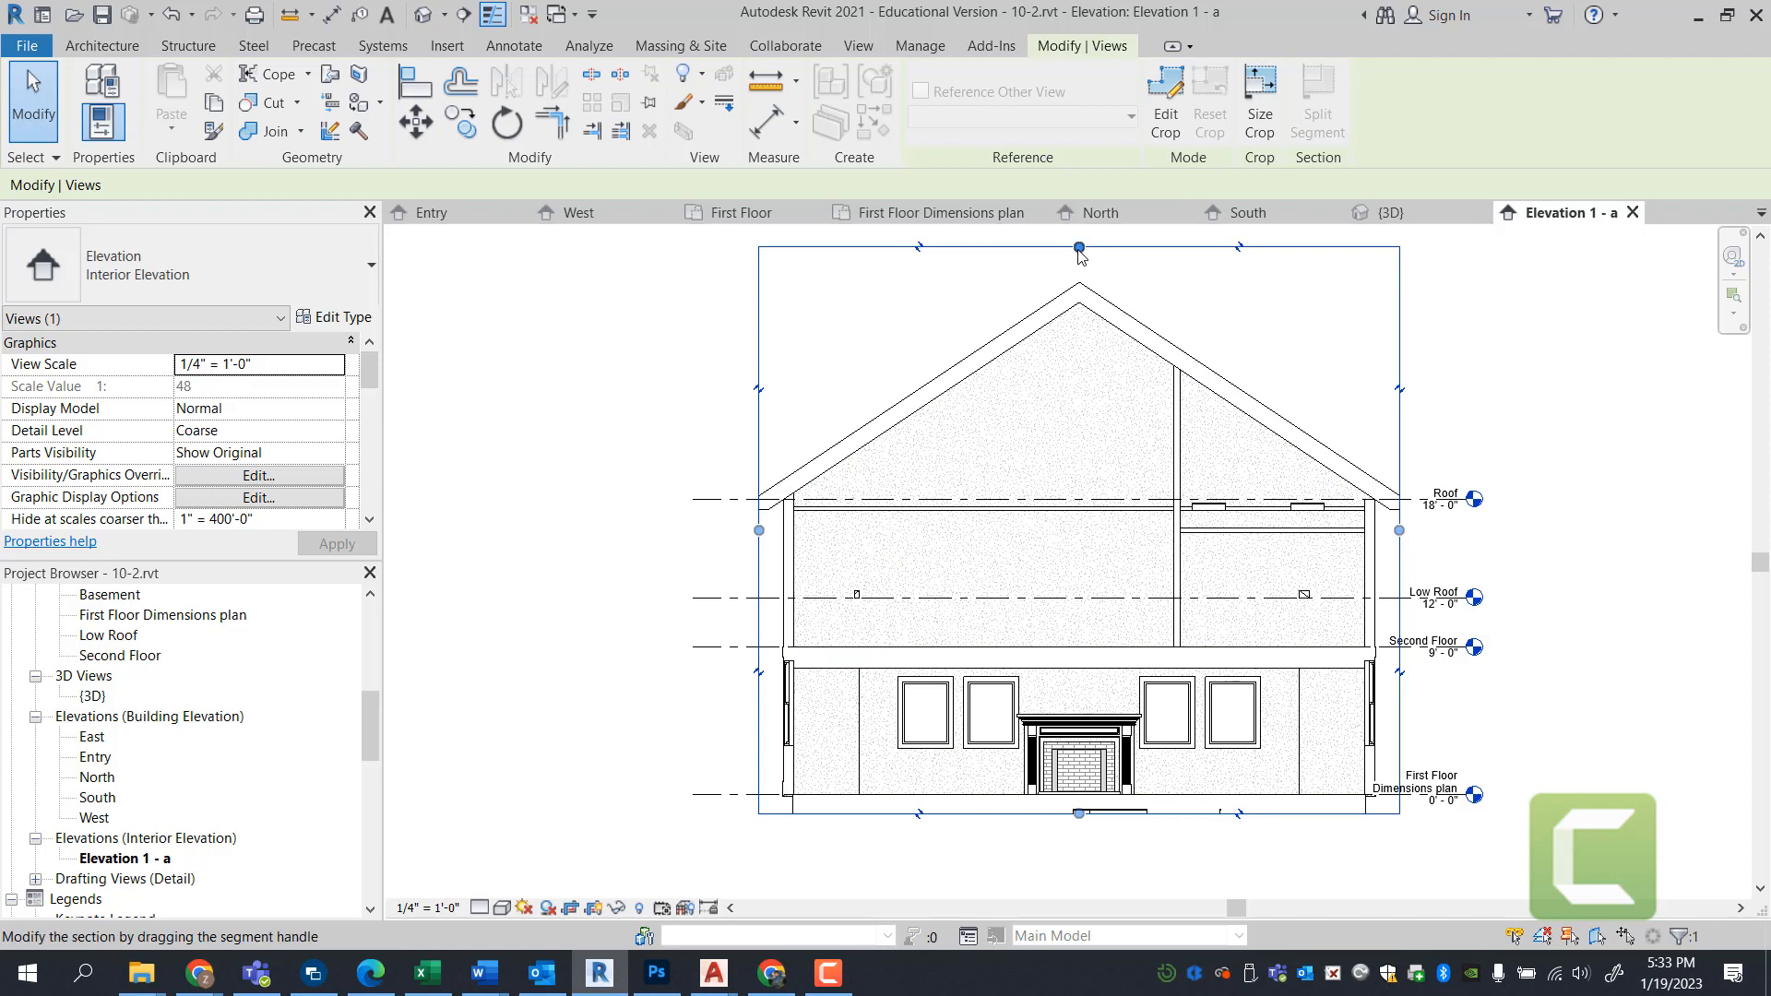
- Crop the elevation to the fireplace room only, with the crop edges at the first-floor ceiling, floor and side walls
left_click_drag(1079, 247, 1022, 666)
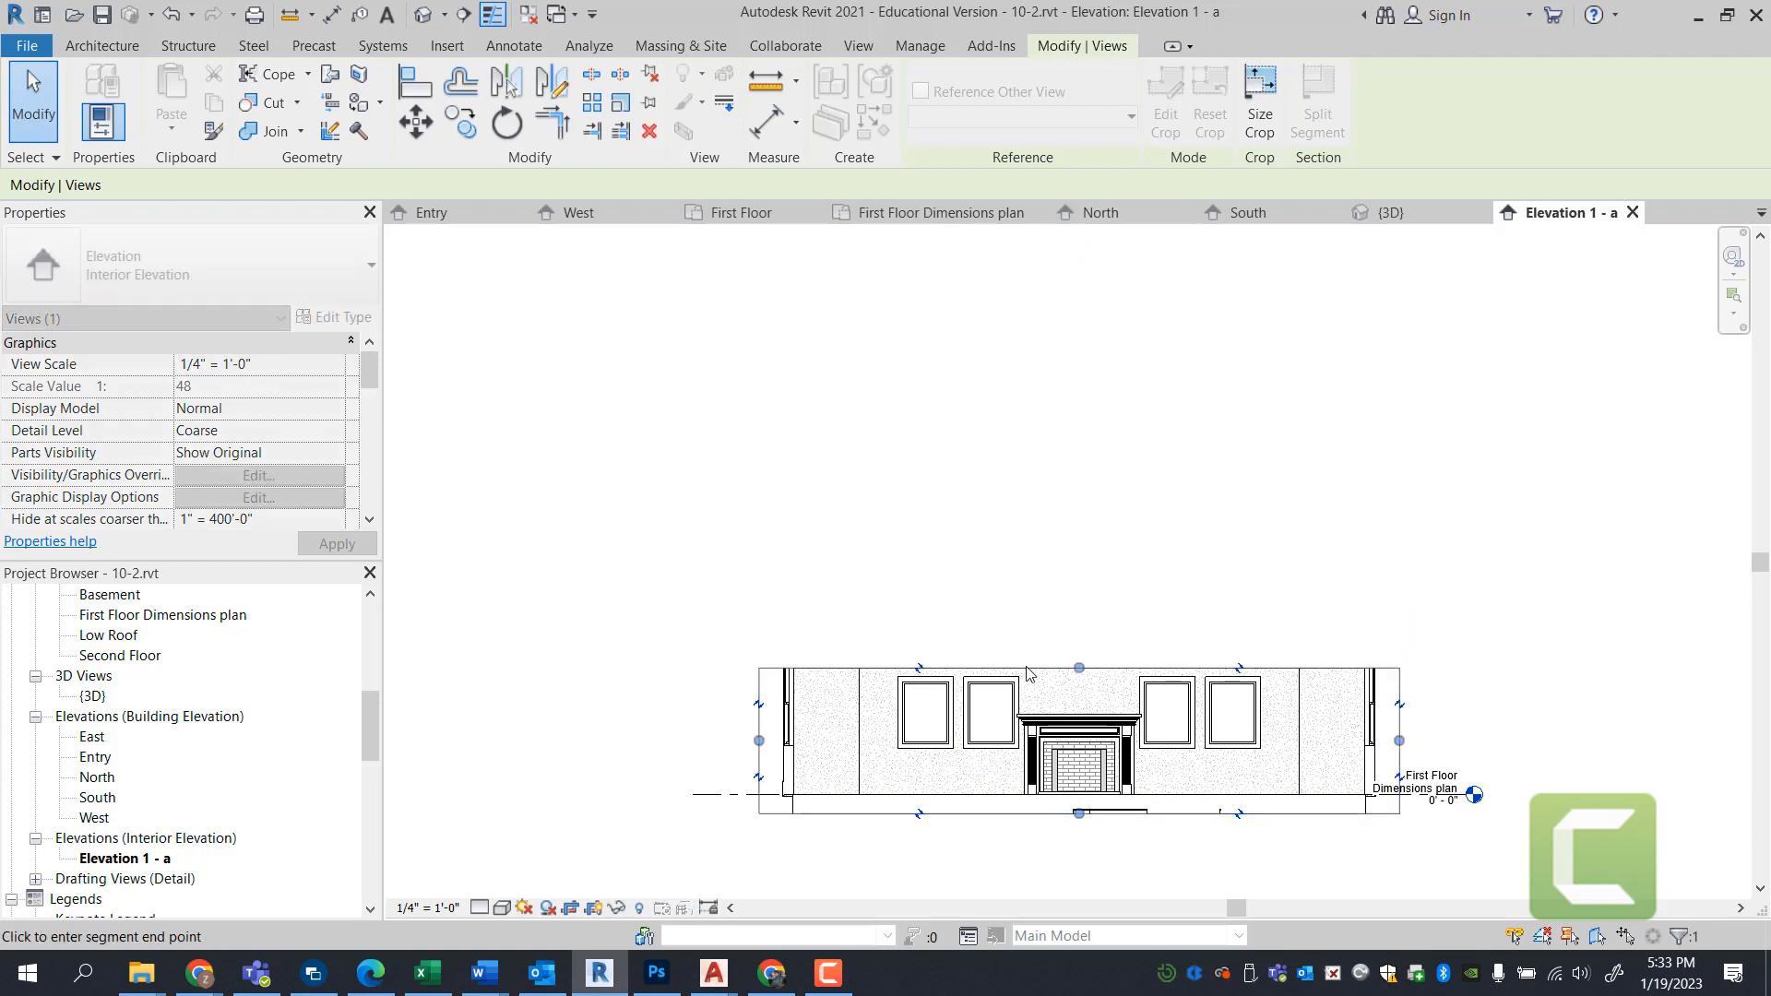
scroll(1388, 741, "up", 5)
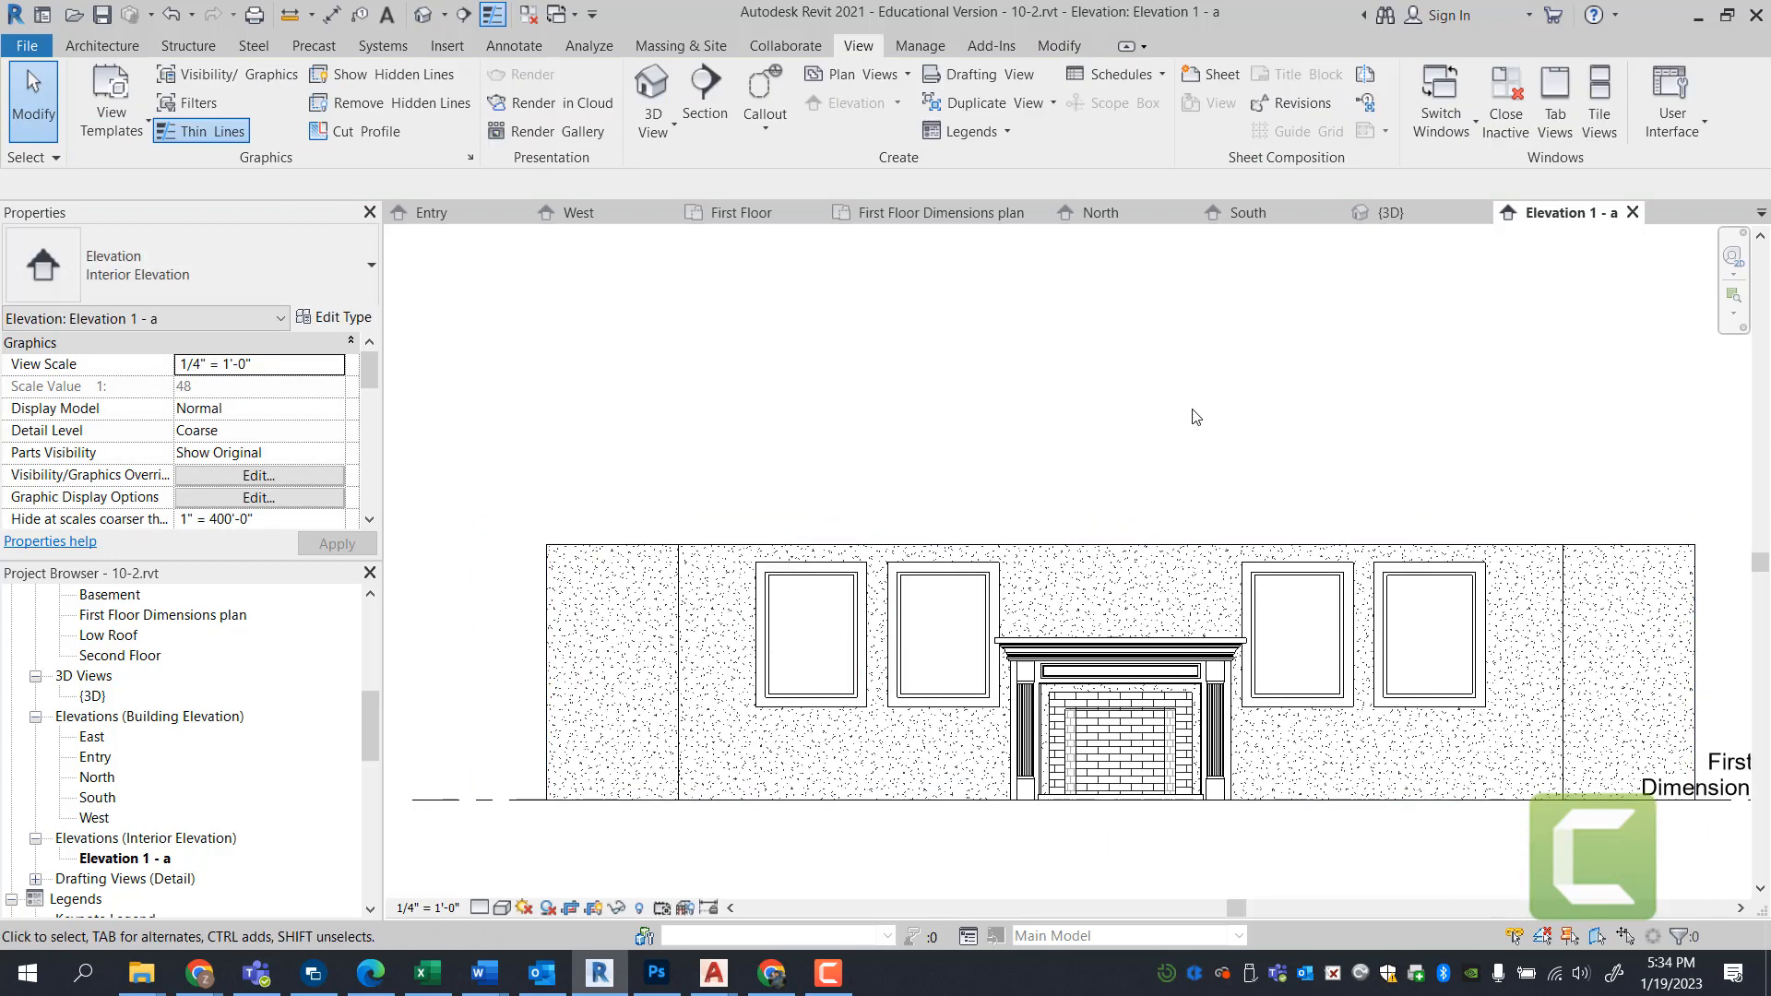
scroll(926, 433, "down", 2)
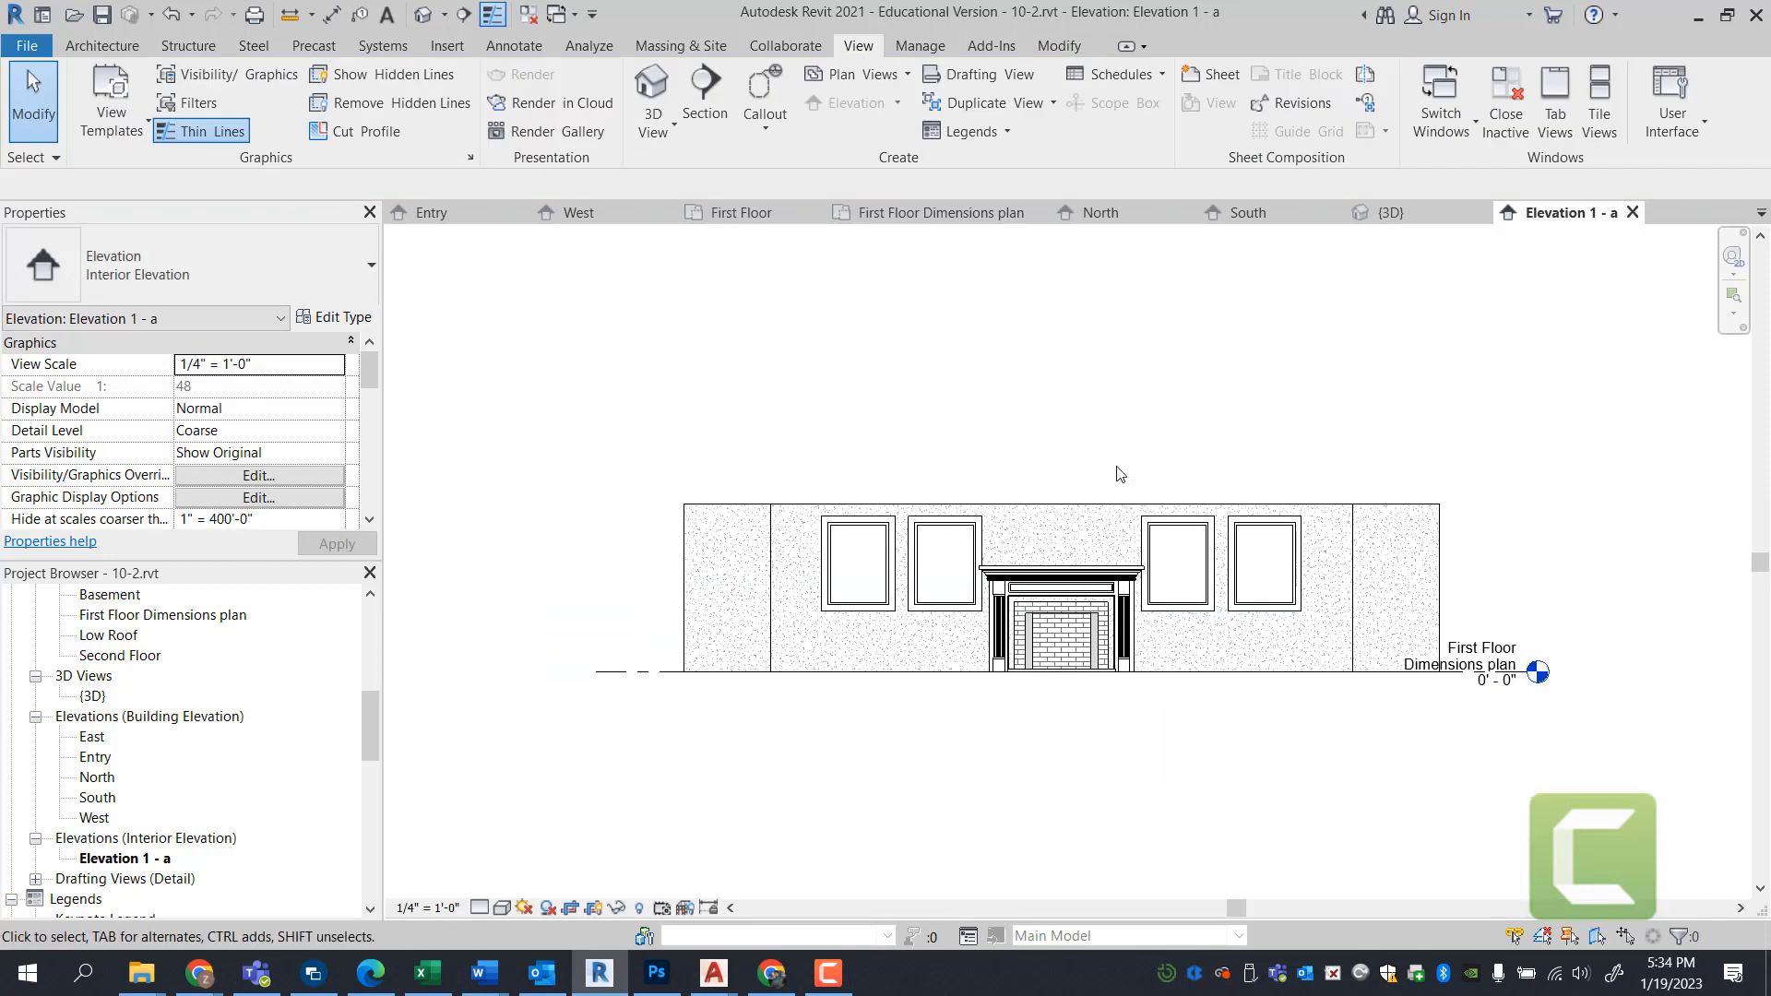
- Hide only the First Floor Dimensions plan level element in the fireplace elevation view
scroll(1428, 650, "up", 2)
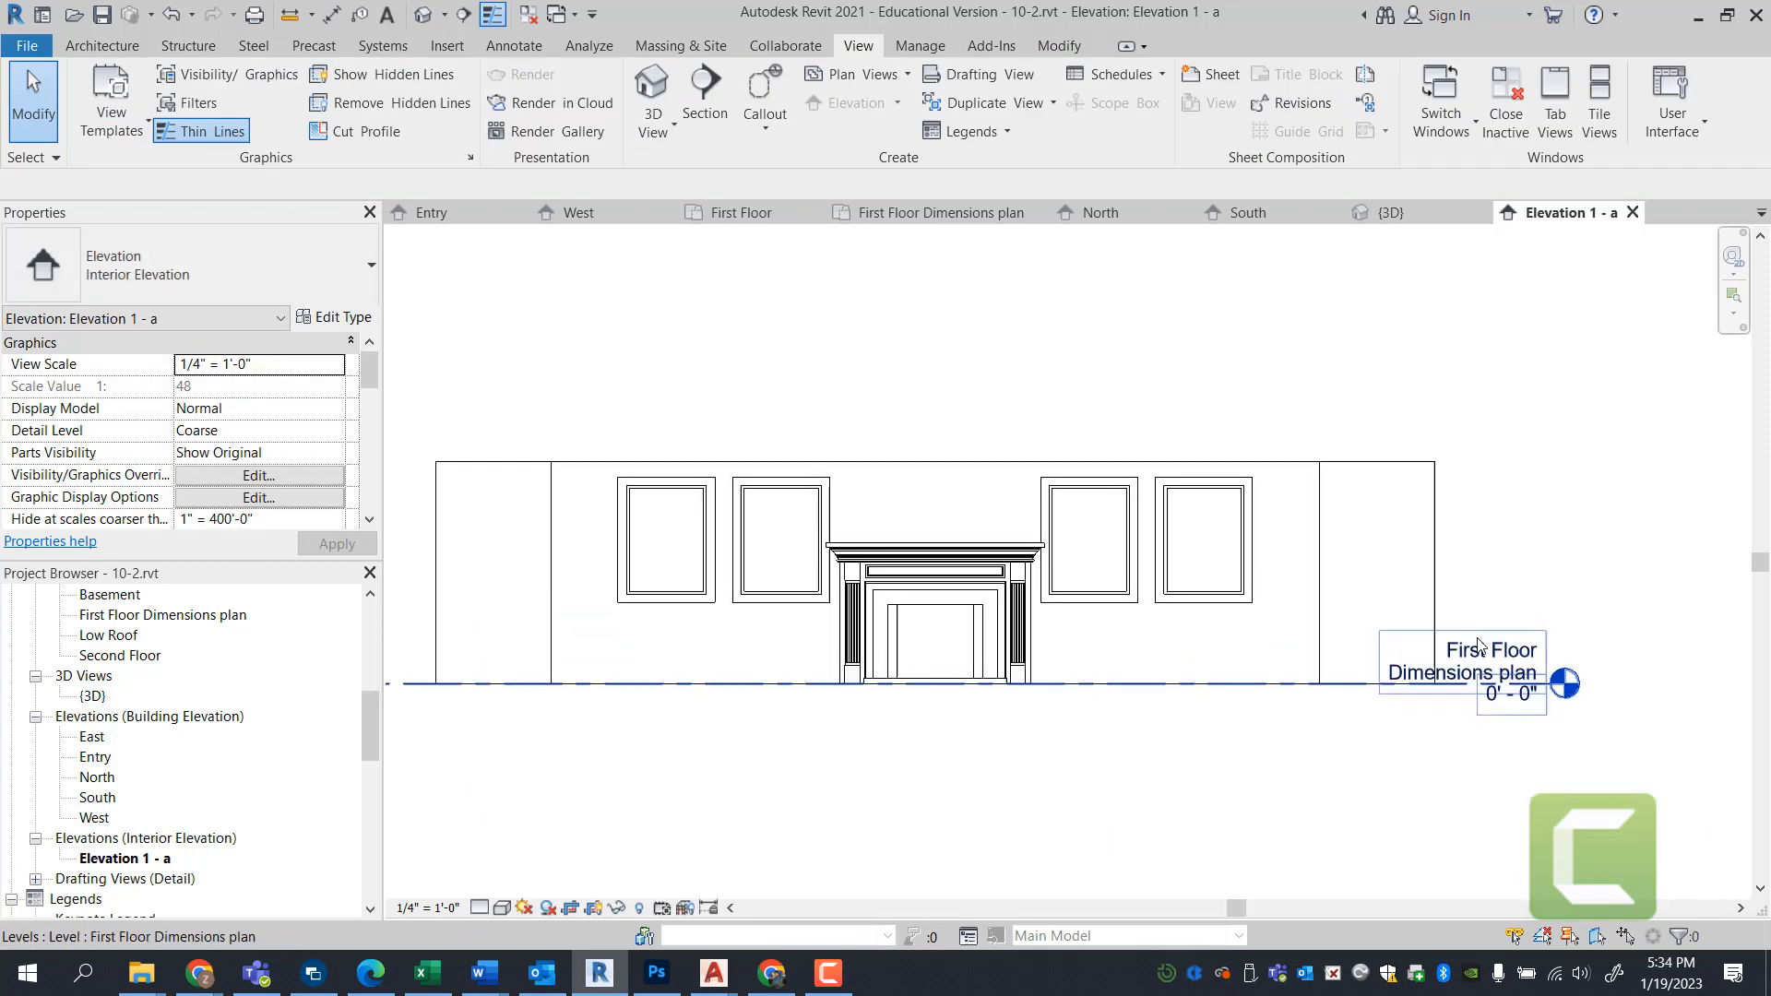
left_click(1517, 668)
right_click(1517, 668)
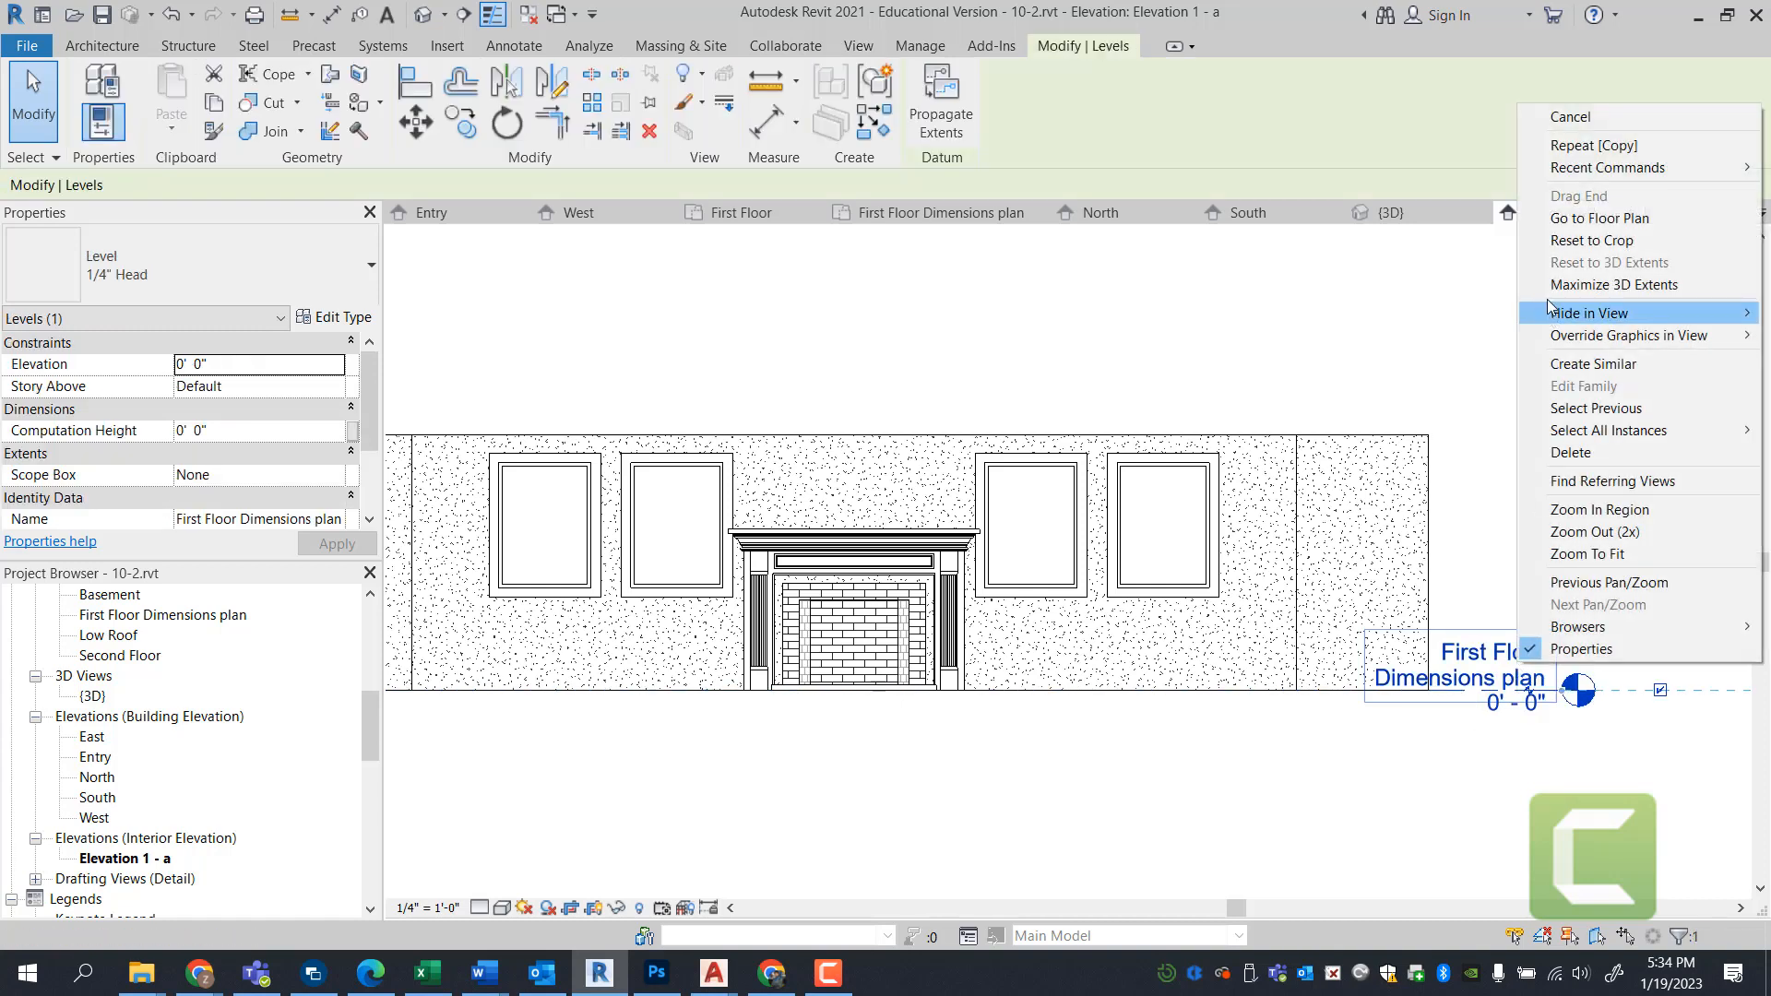
mouse_move(1539, 317)
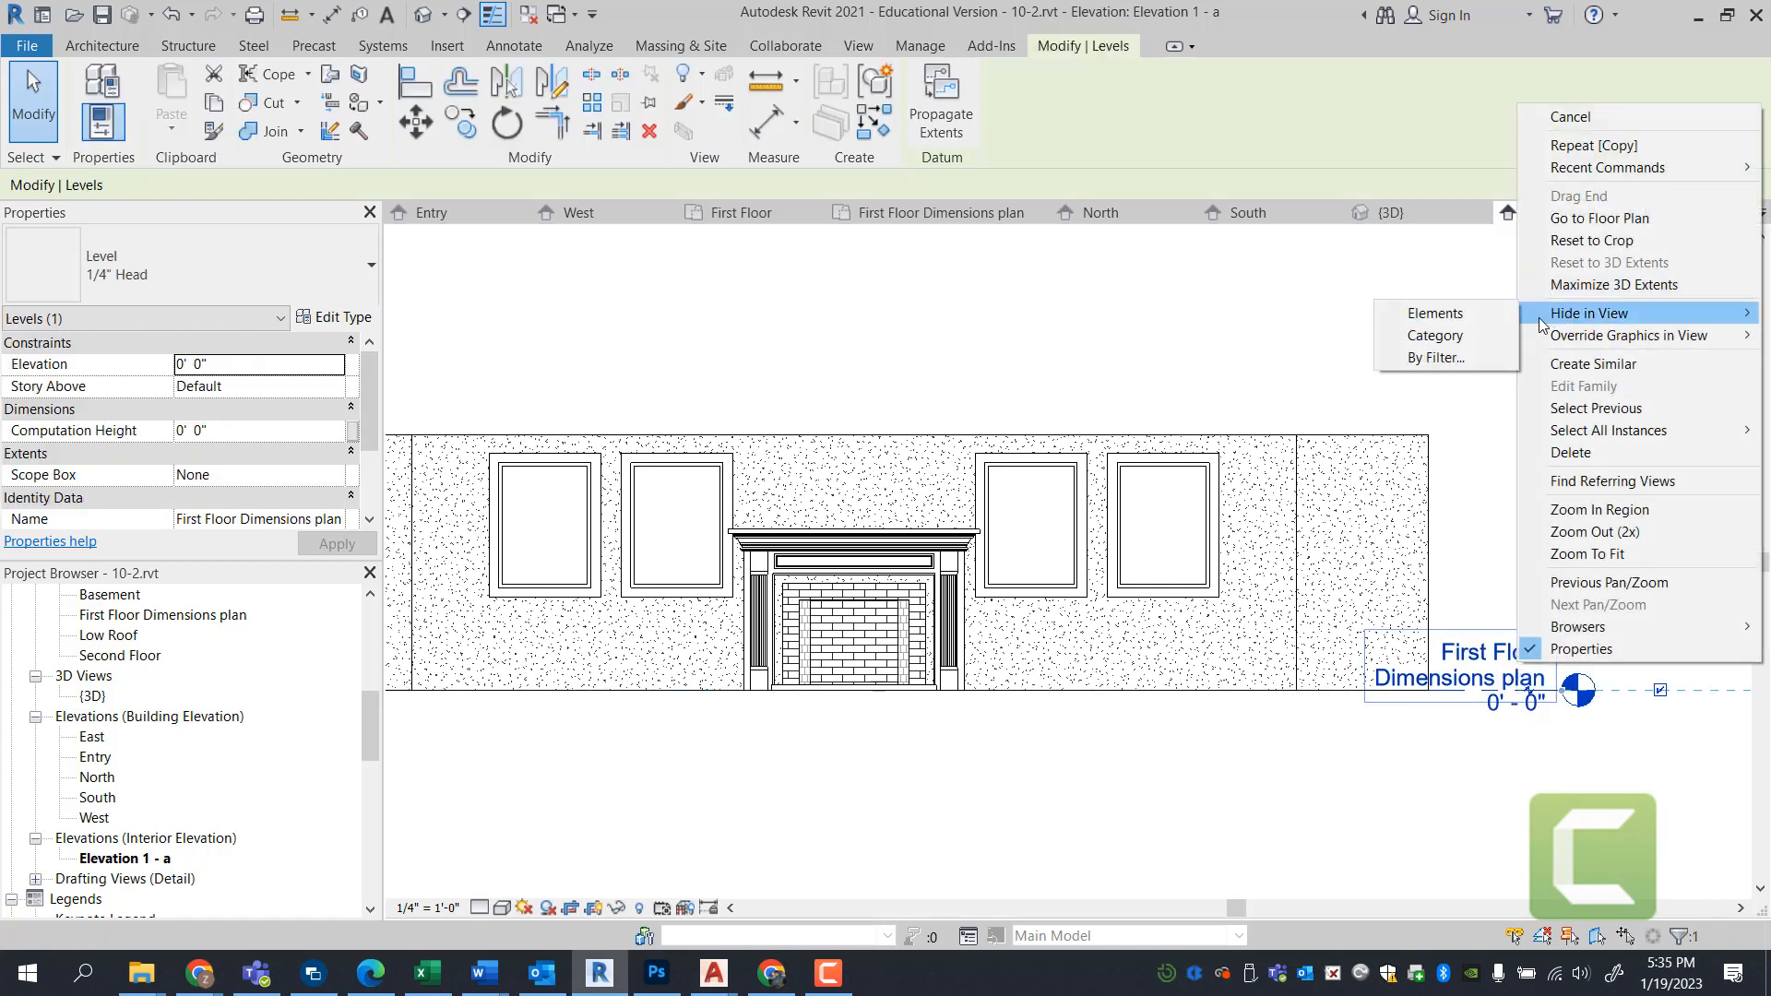
left_click(1475, 315)
- Reveal the hidden elements in the elevation, check the hidden level line and return to the normal display
scroll(1447, 724, "down", 3)
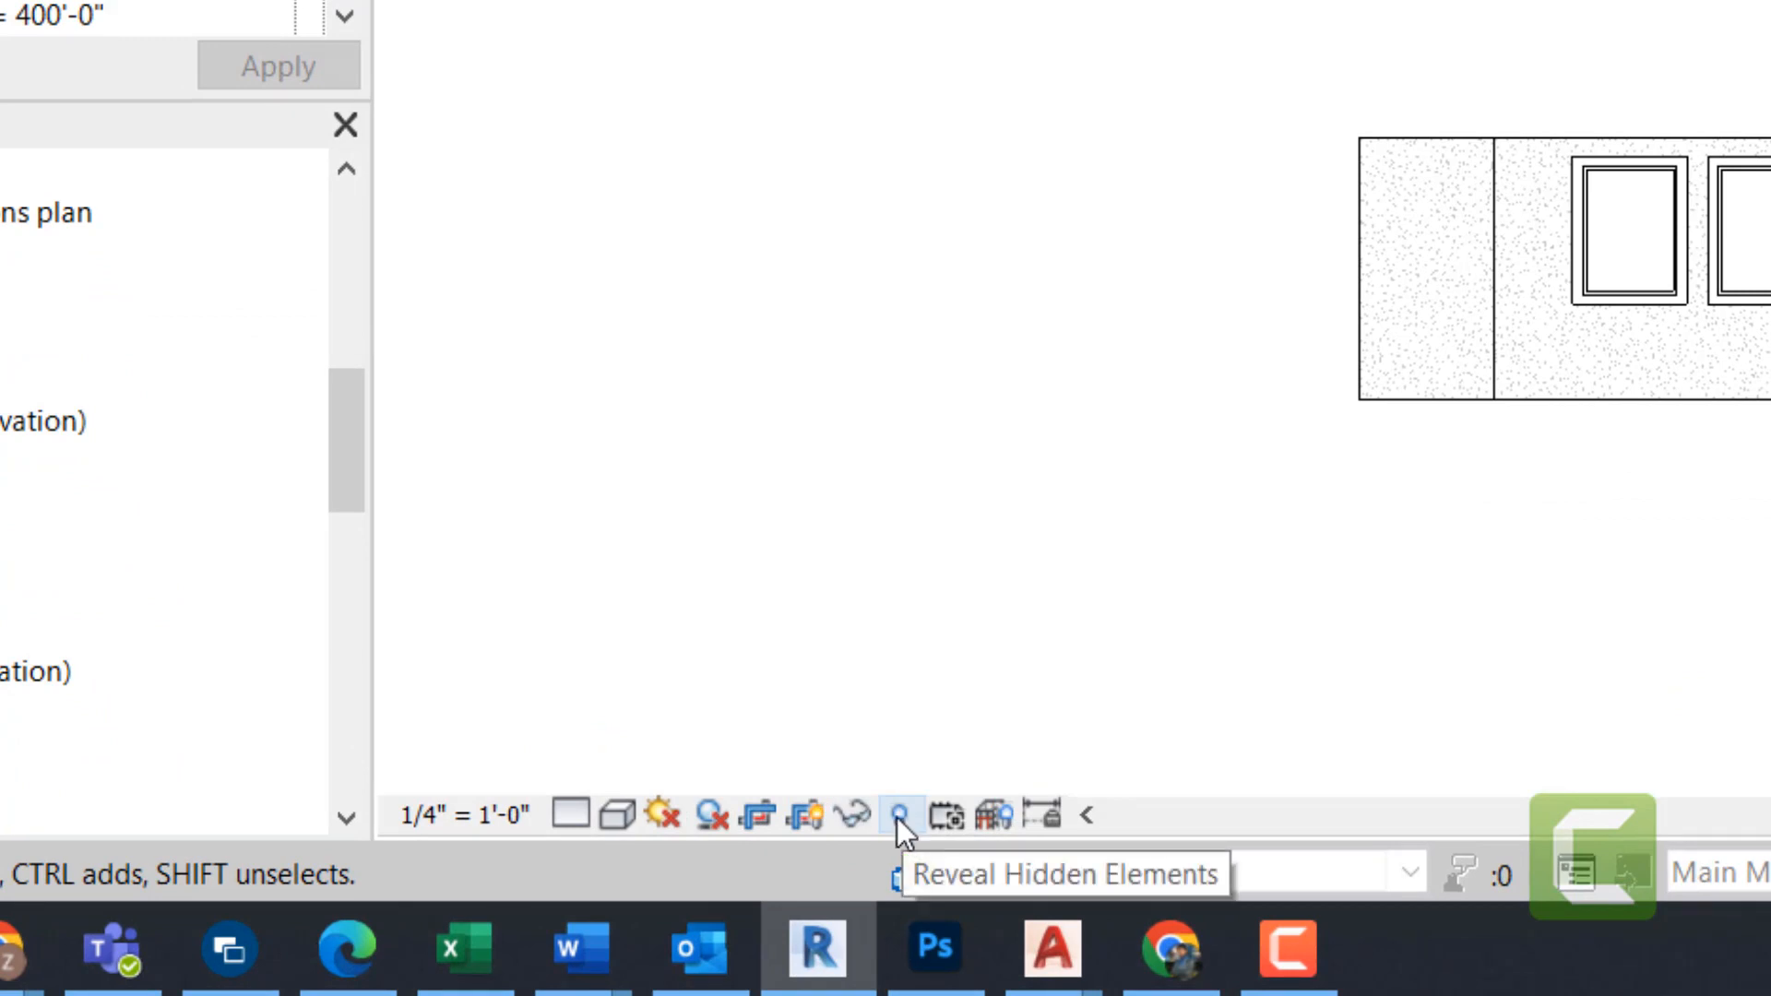
left_click(897, 817)
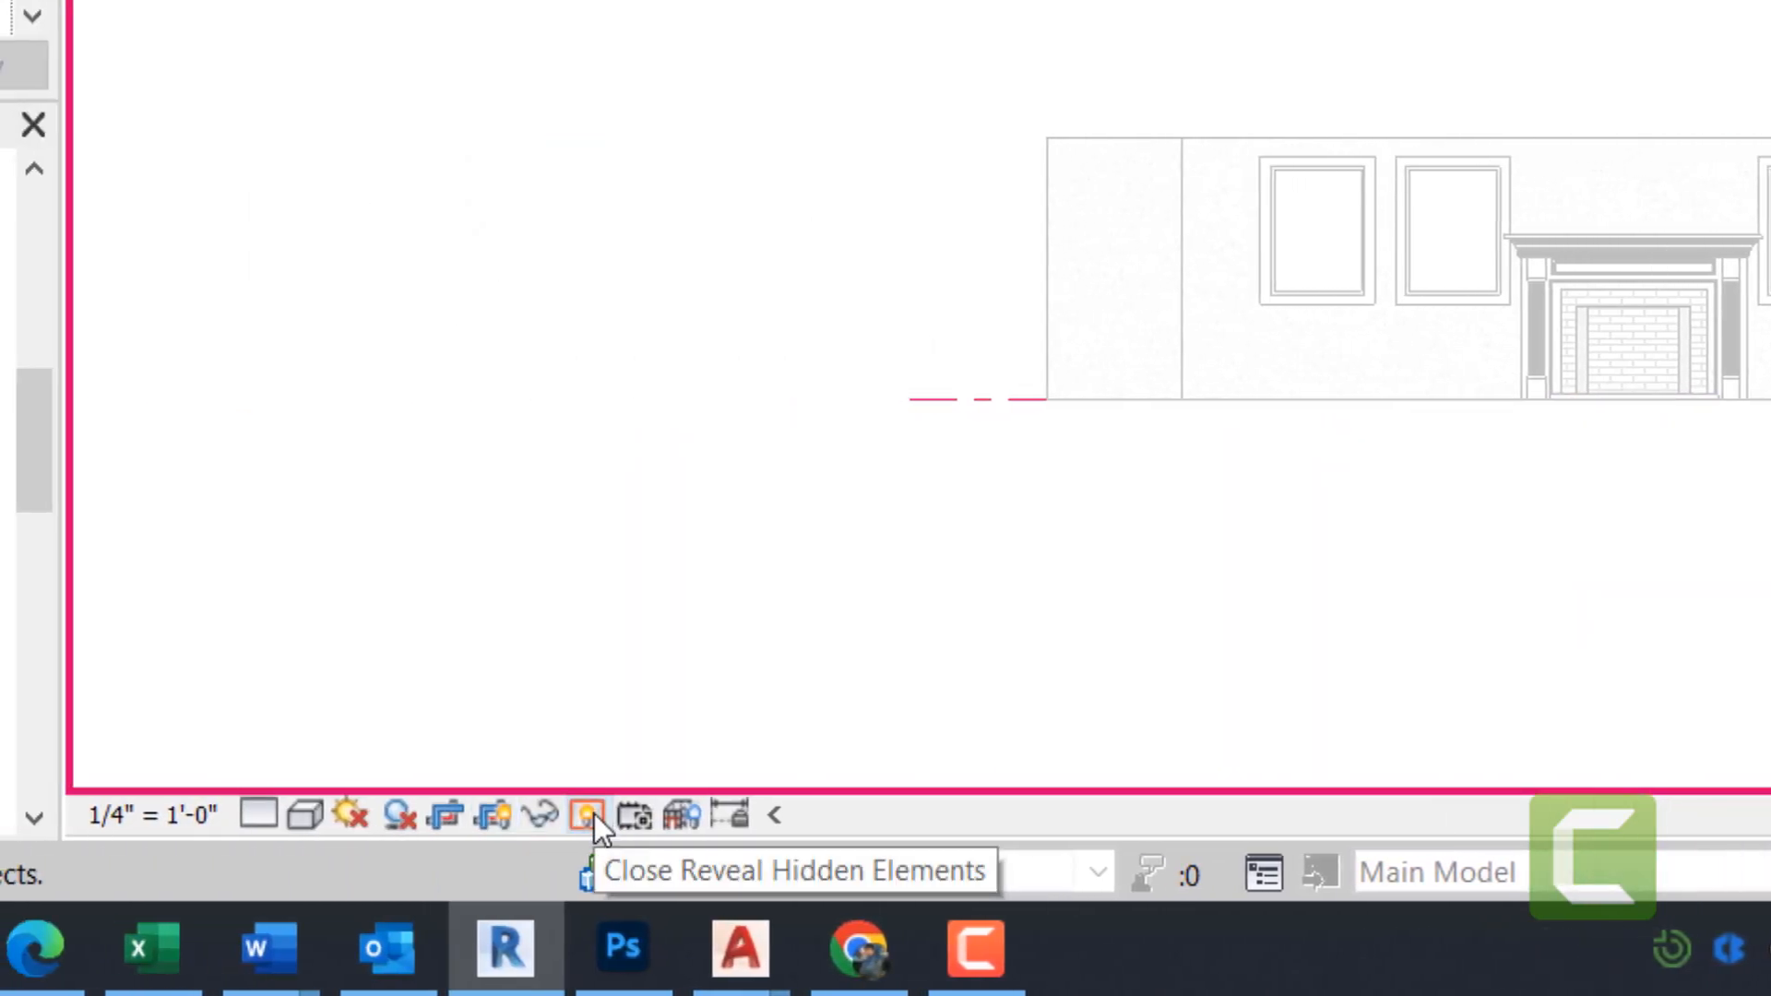
left_click(591, 815)
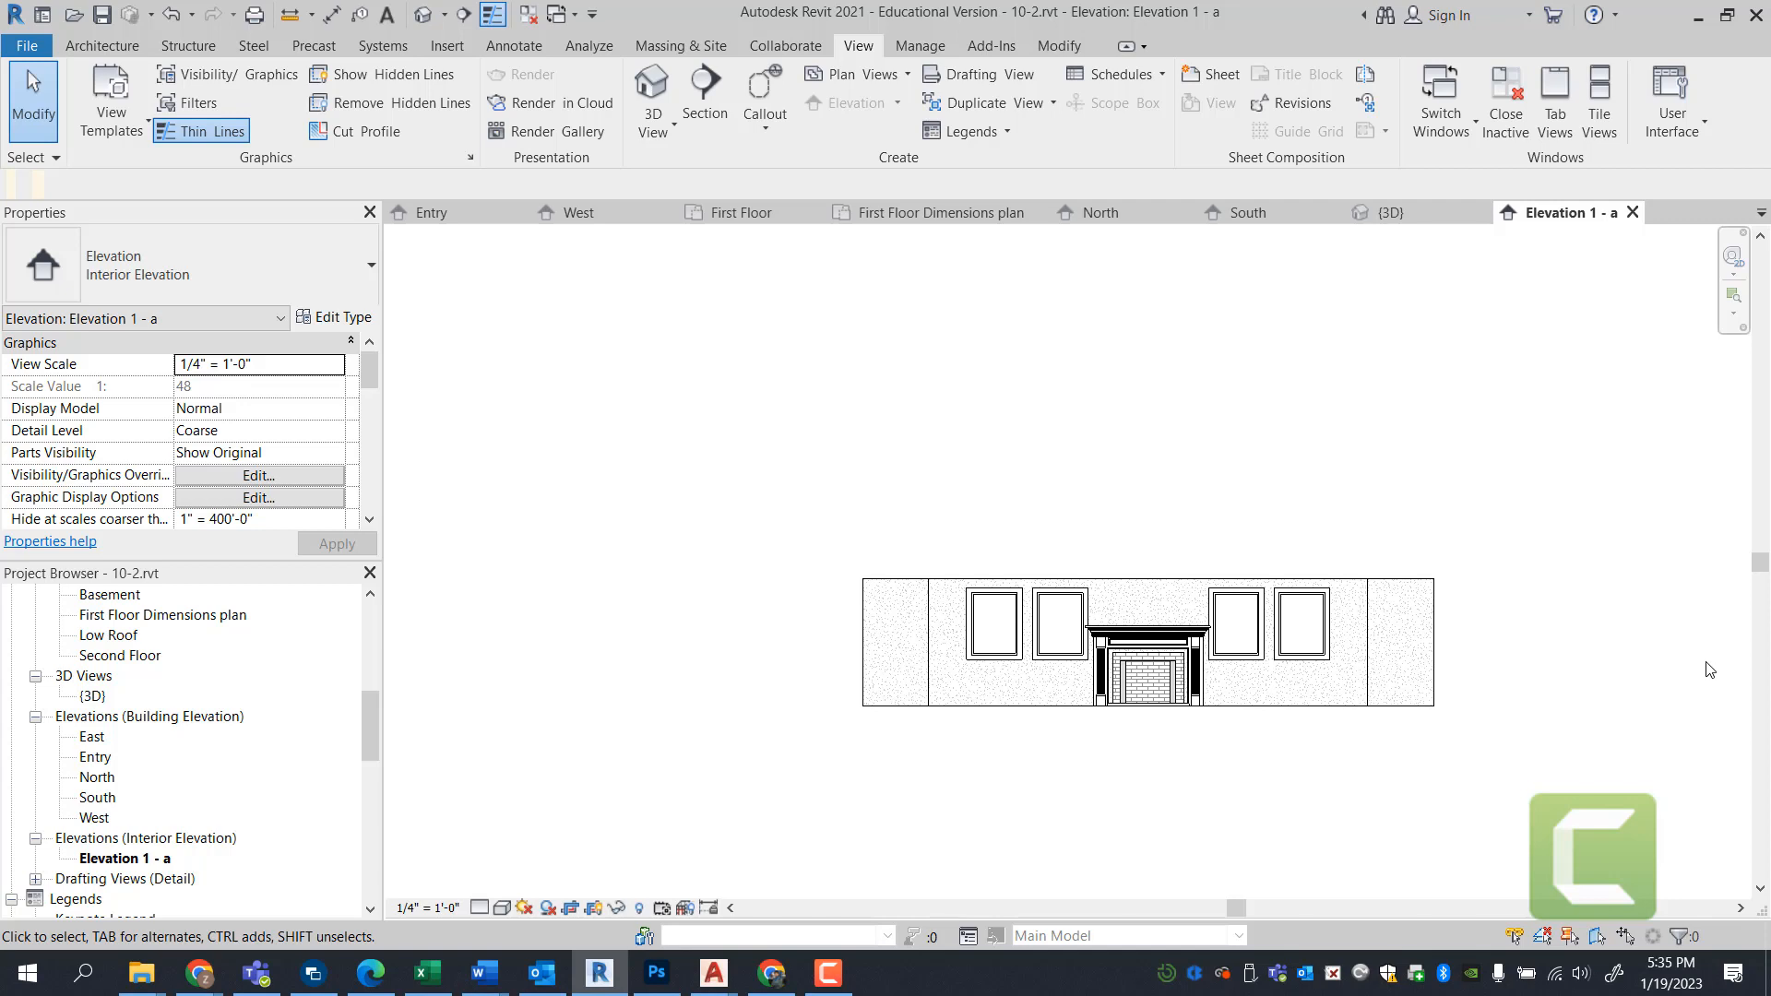
- Dimension the fireplace mantel's width below the floor line and its height from the floor to the mantel top
scroll(1209, 672, "up", 2)
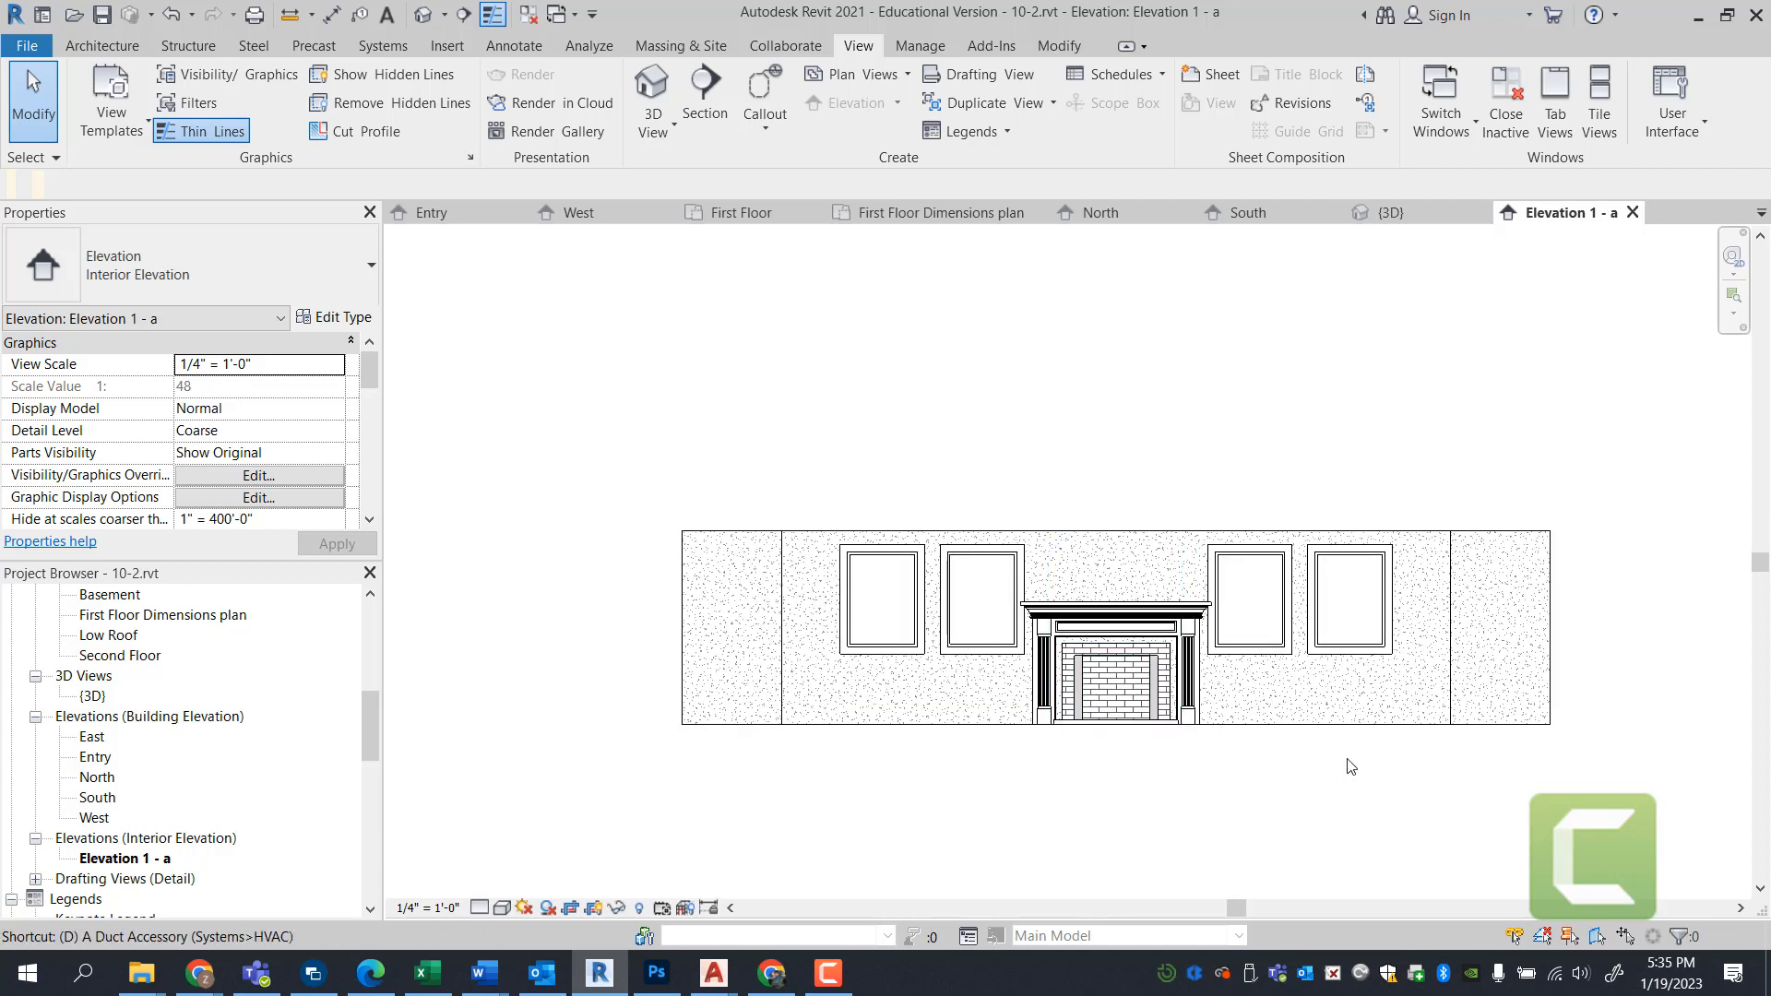
key("i")
scroll(1094, 682, "up", 3)
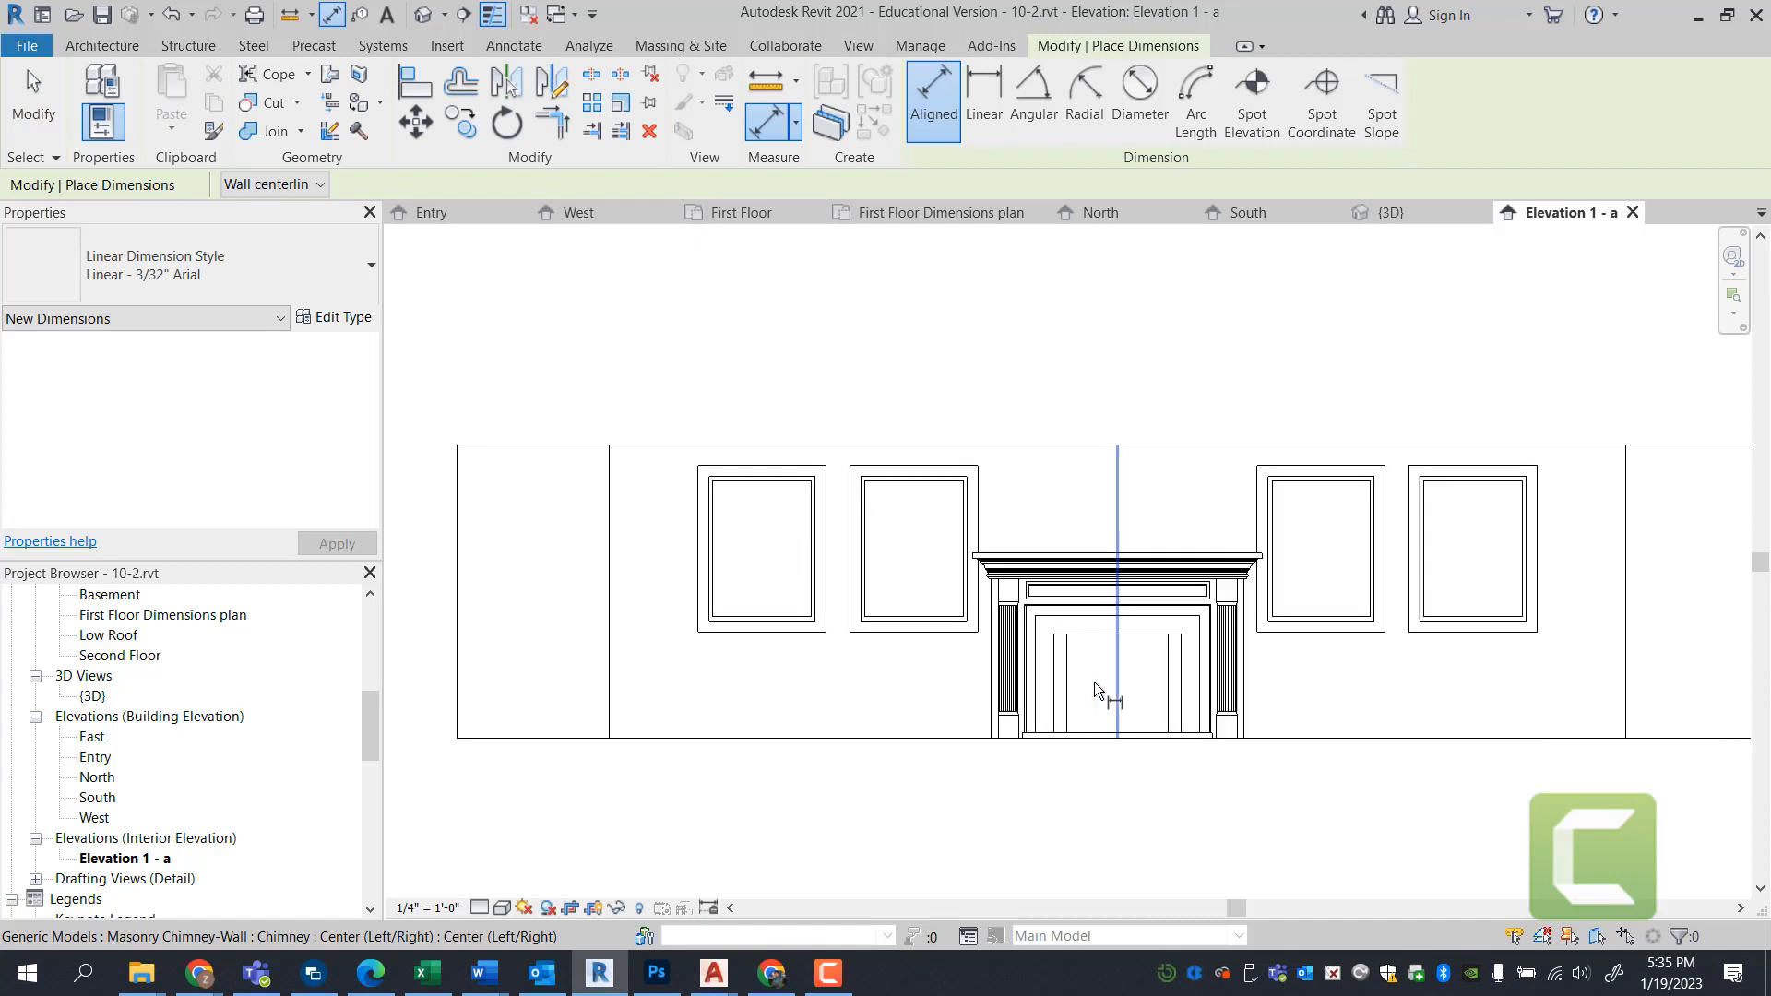
left_click(987, 743)
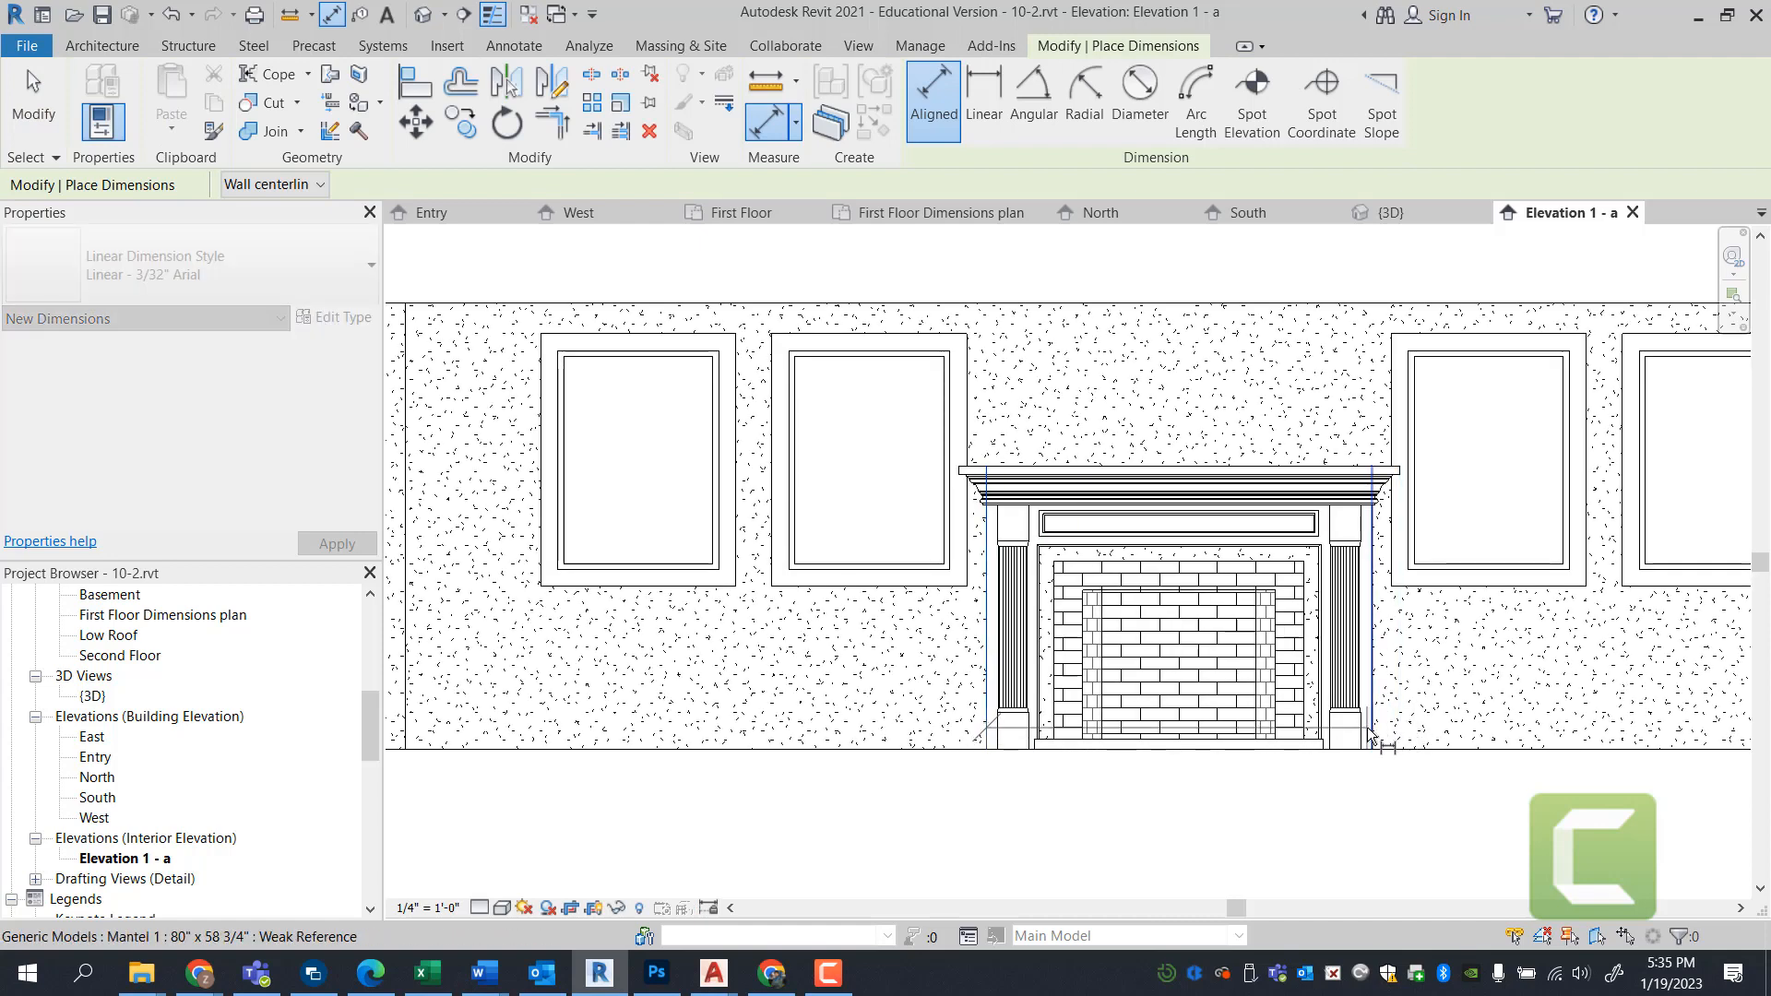
left_click(1369, 731)
left_click(1336, 827)
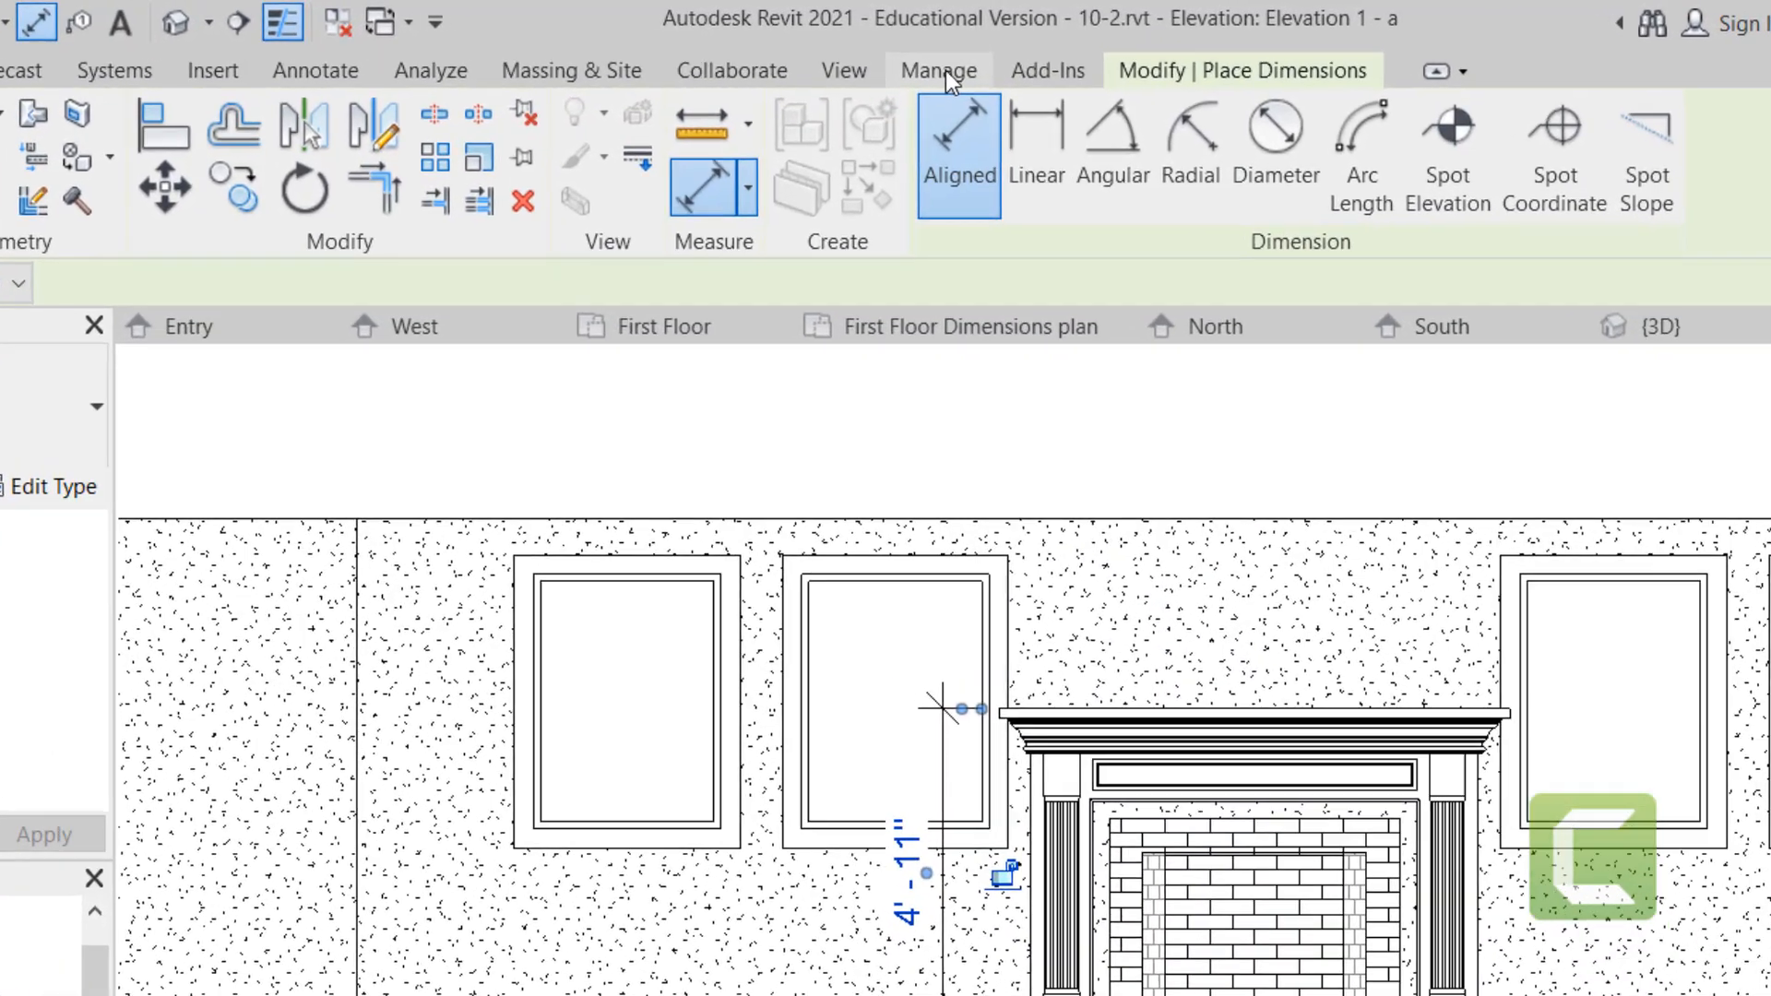
- Set the 1/2" Circle elevation tag type to use the mark Elevation Mark Body_Circle : Filled Arrow
left_click(924, 46)
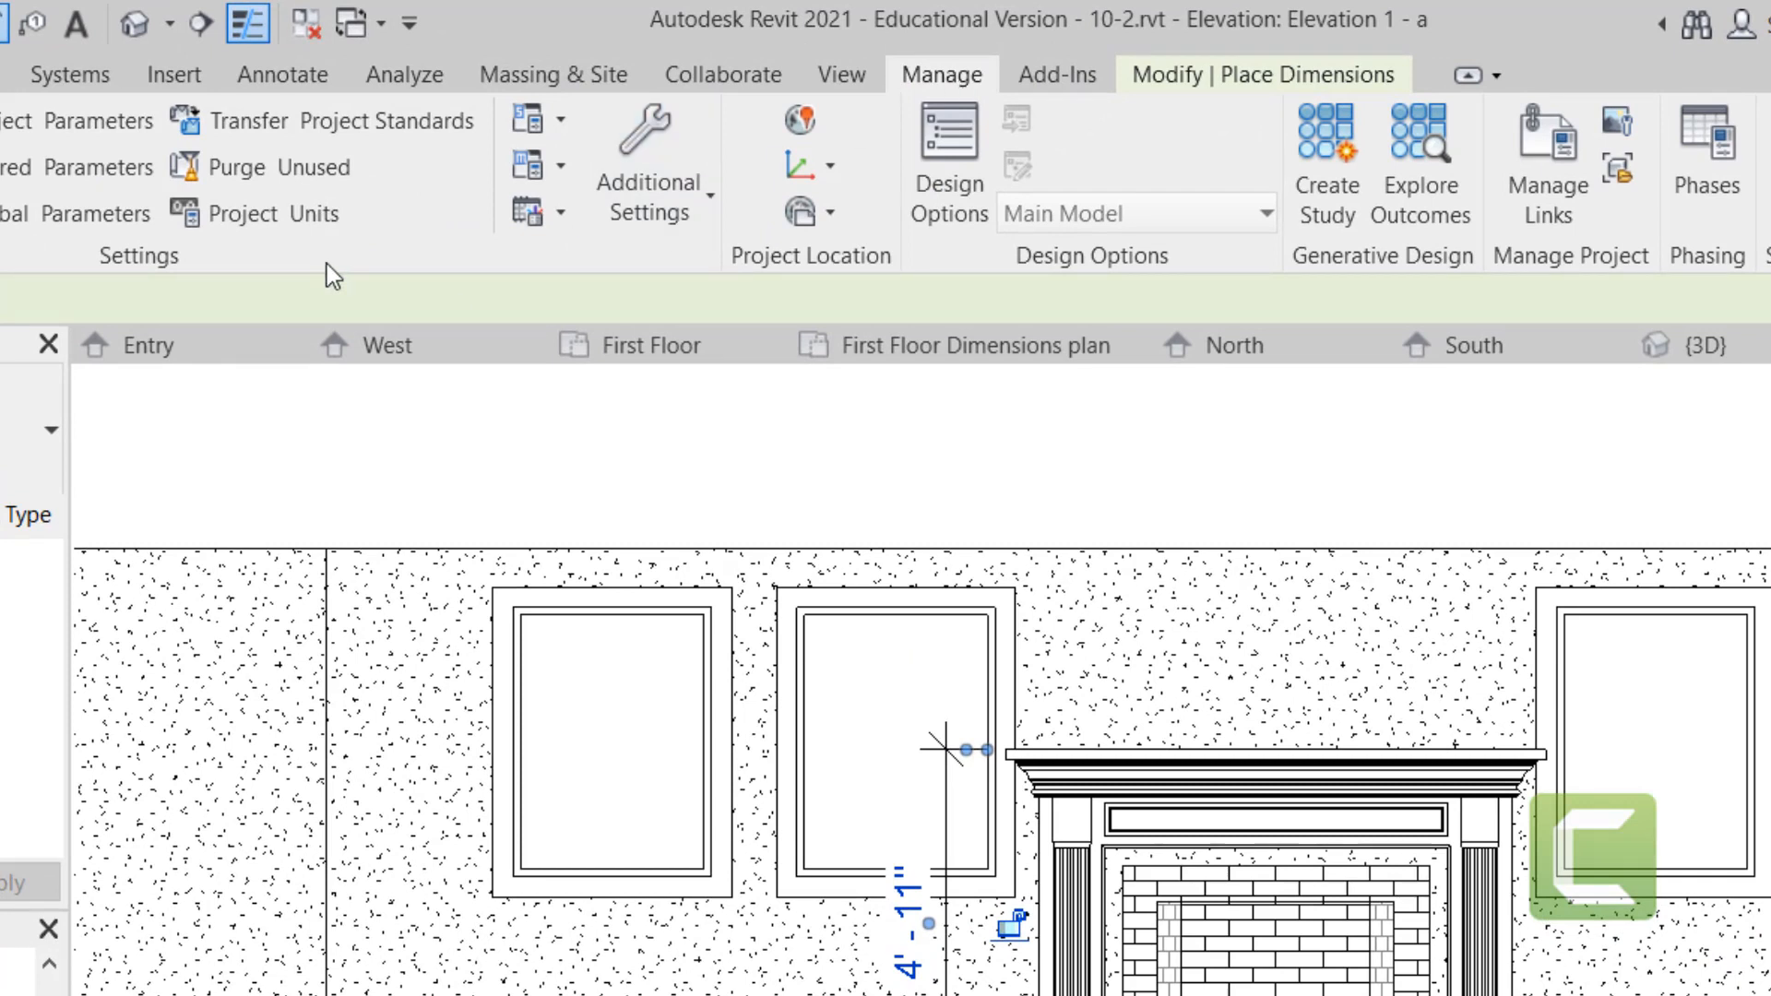
left_click(694, 209)
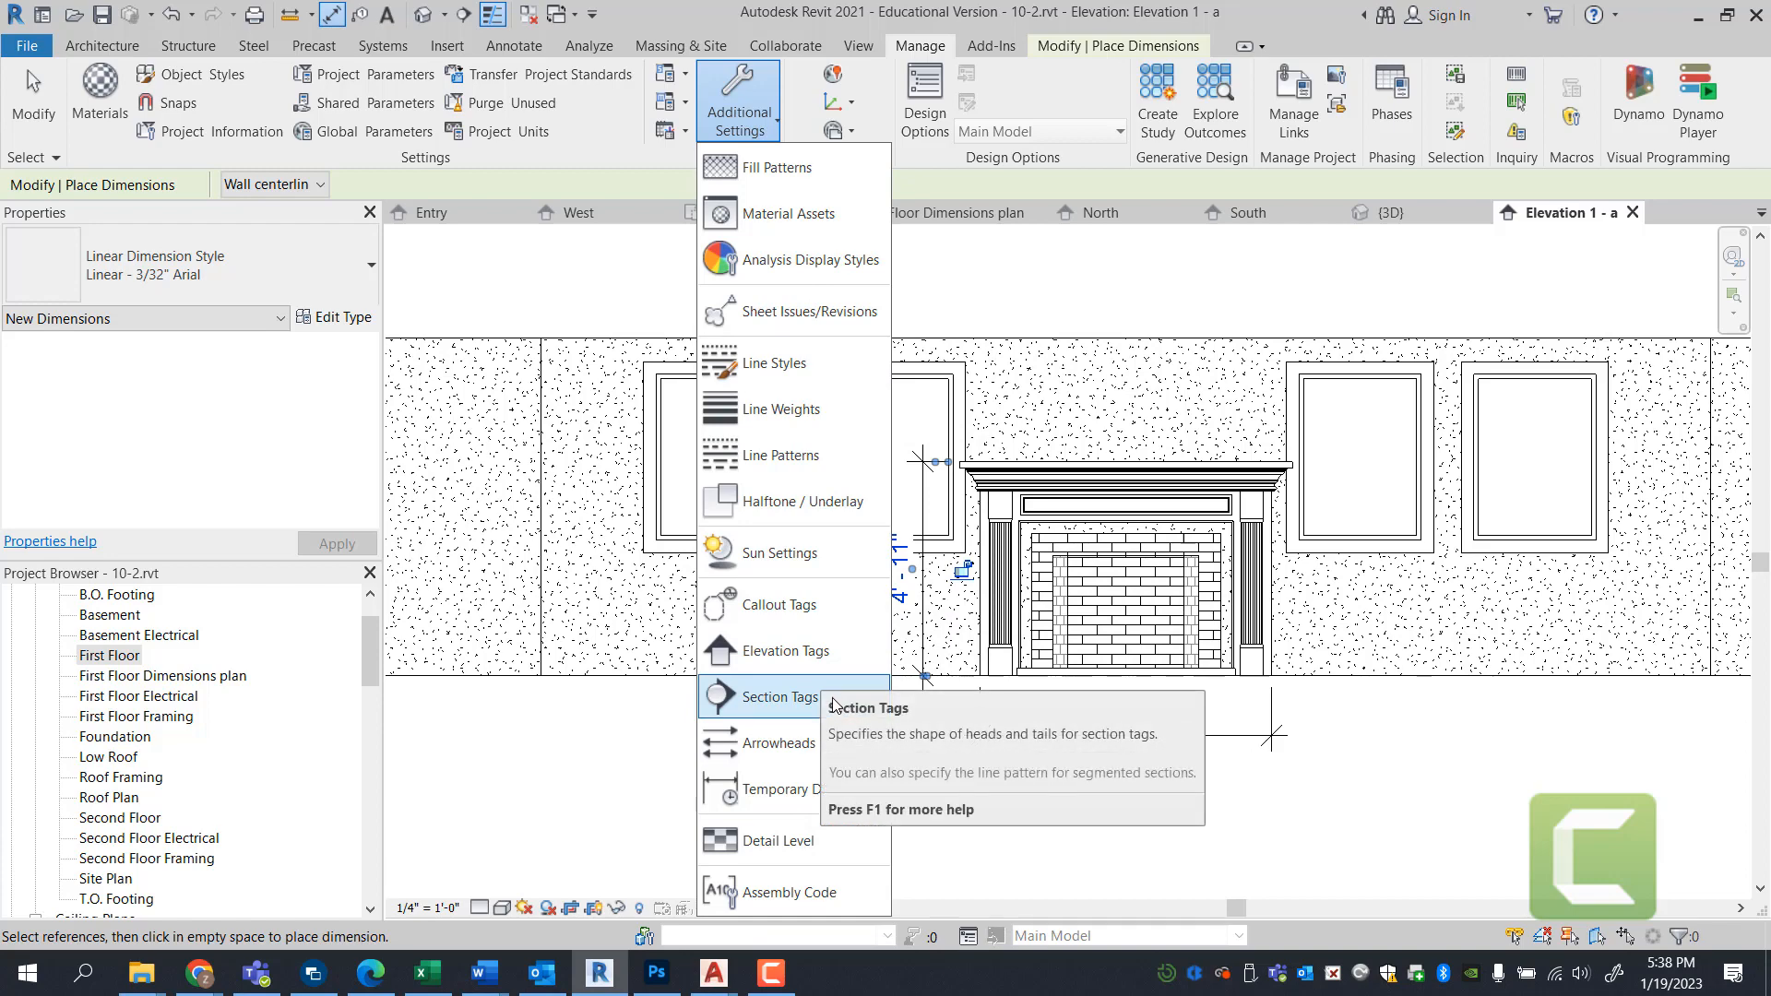
left_click(830, 651)
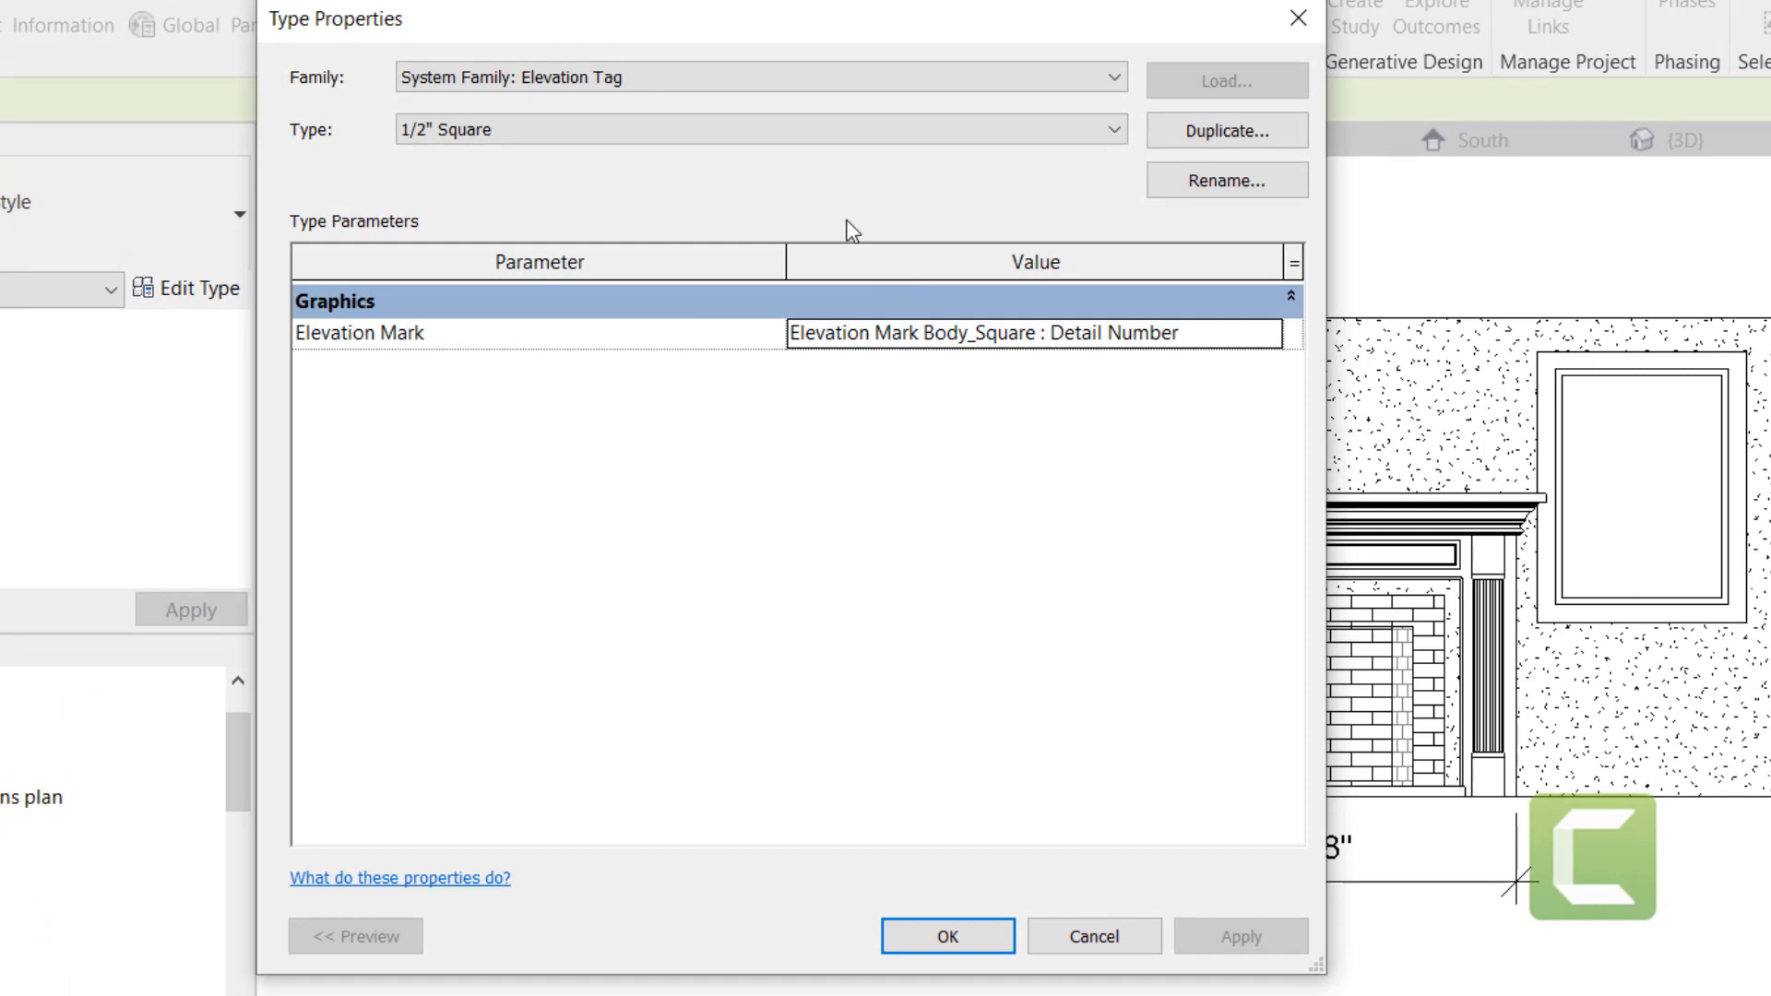
left_click(817, 131)
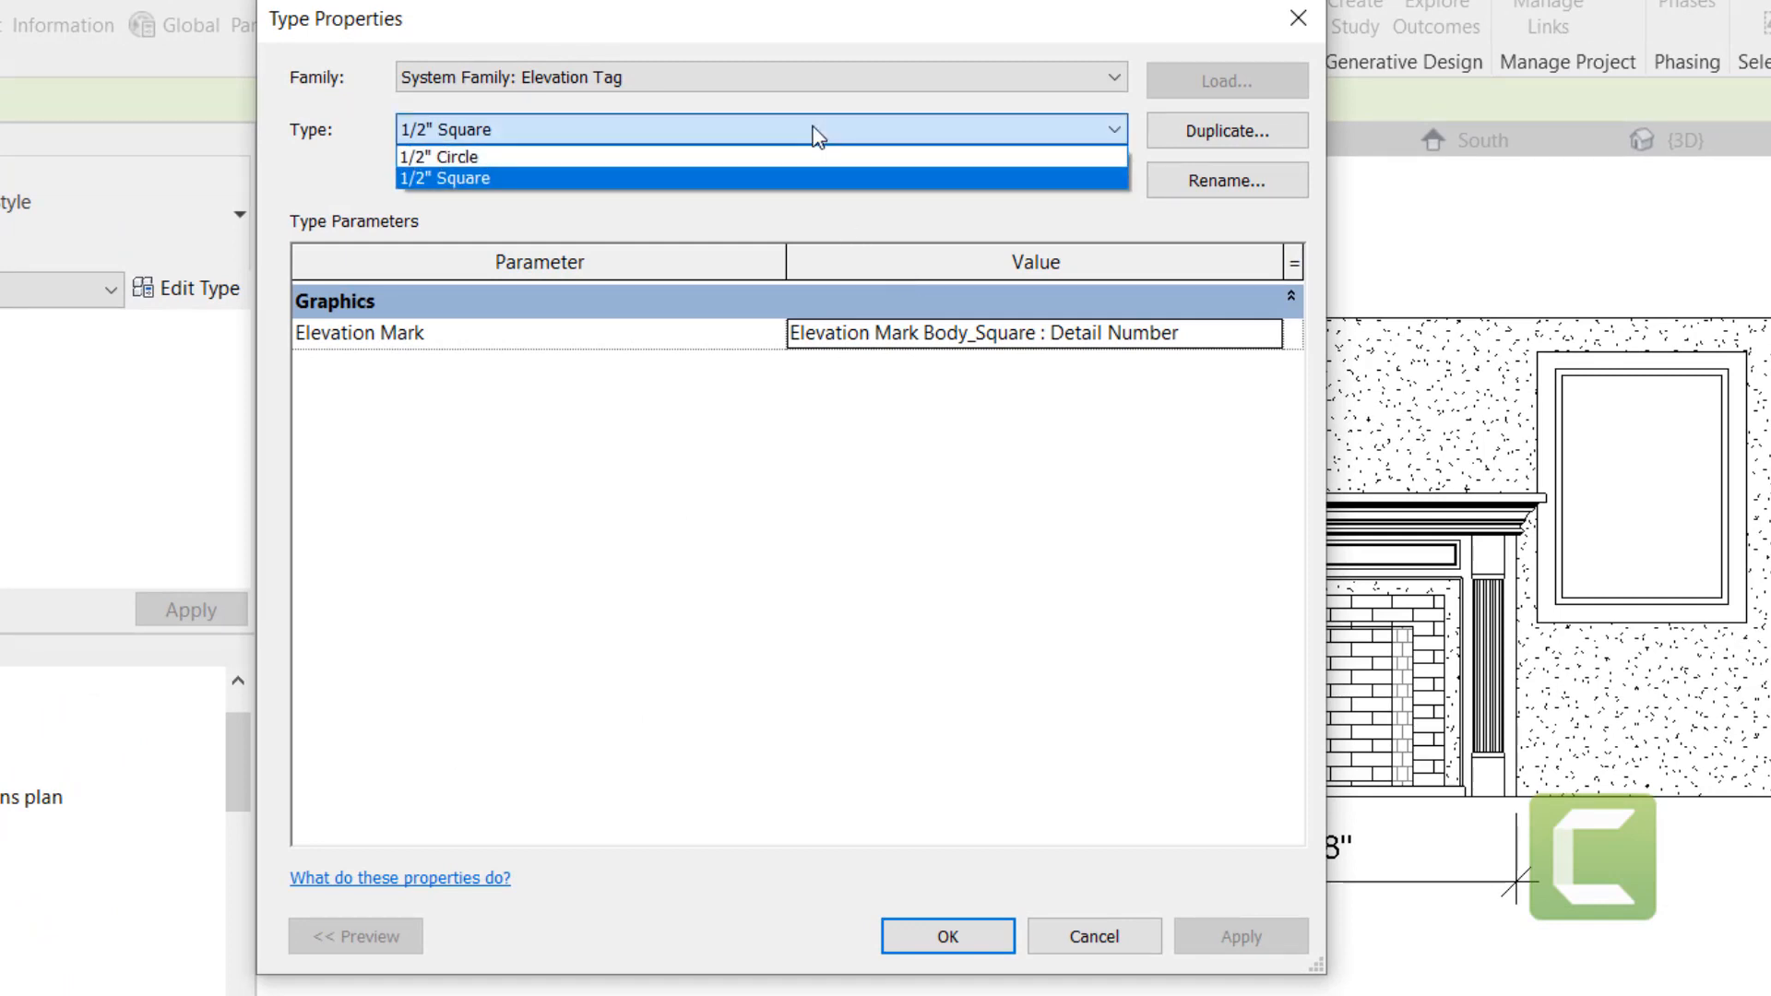
left_click(640, 157)
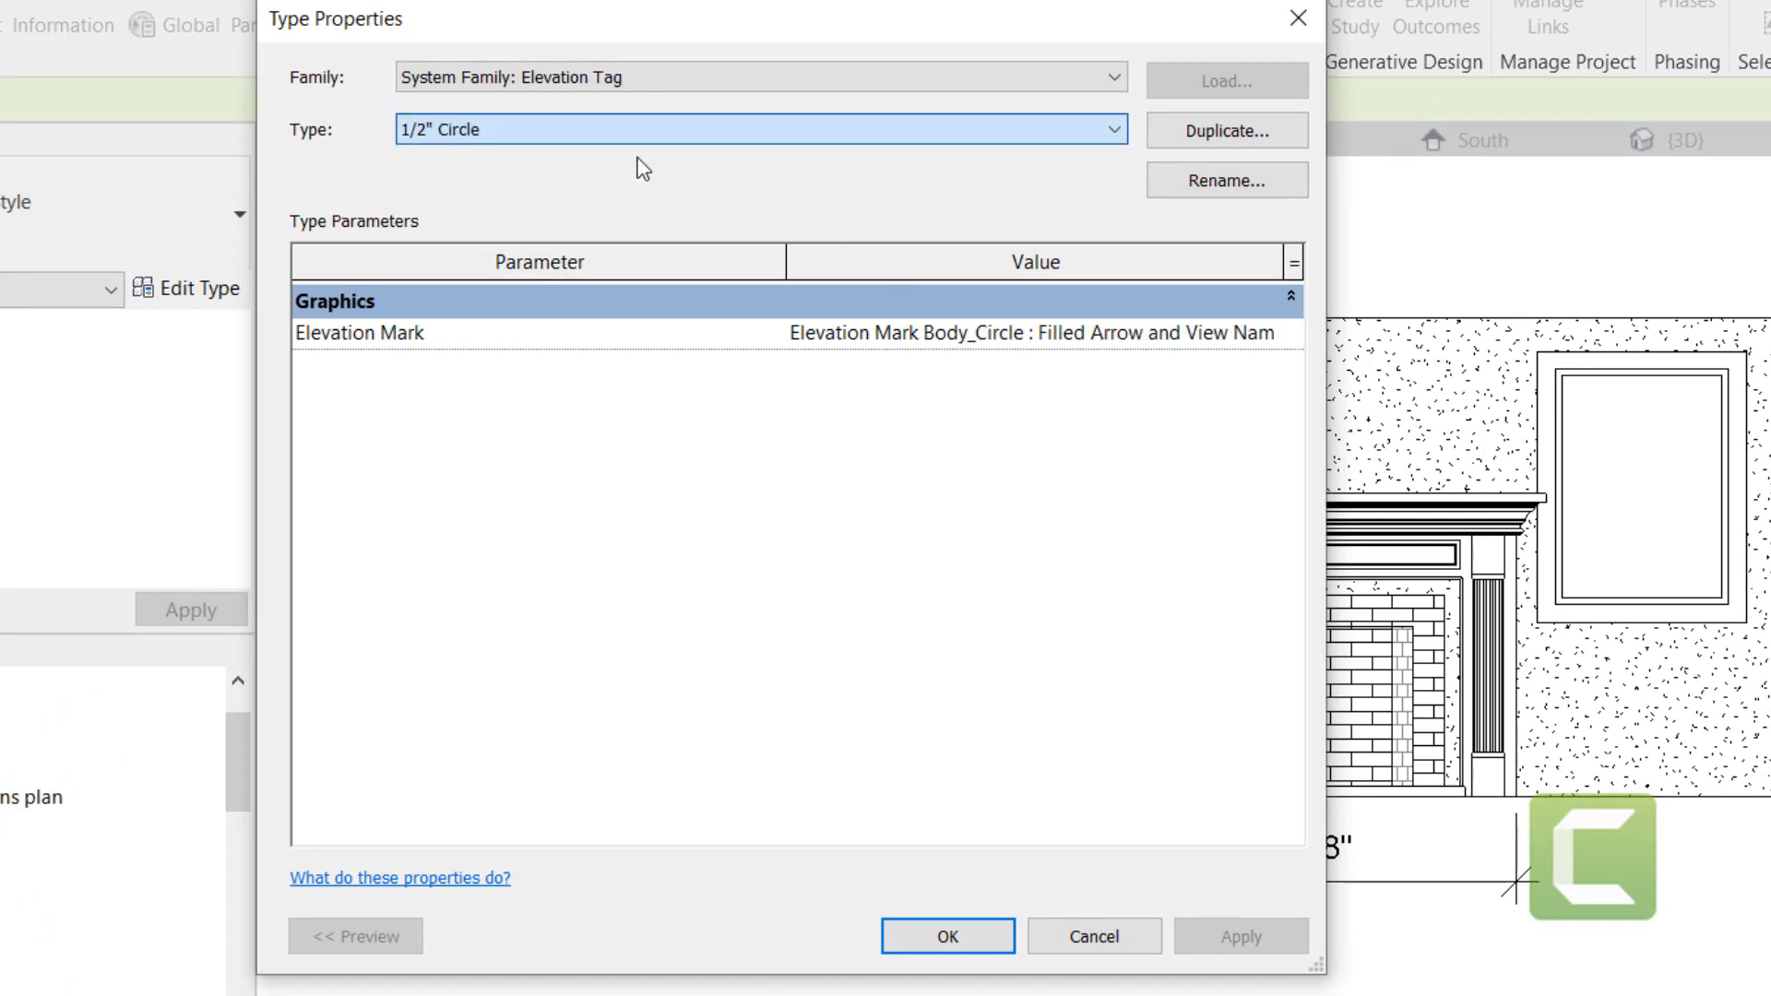
left_click(1036, 353)
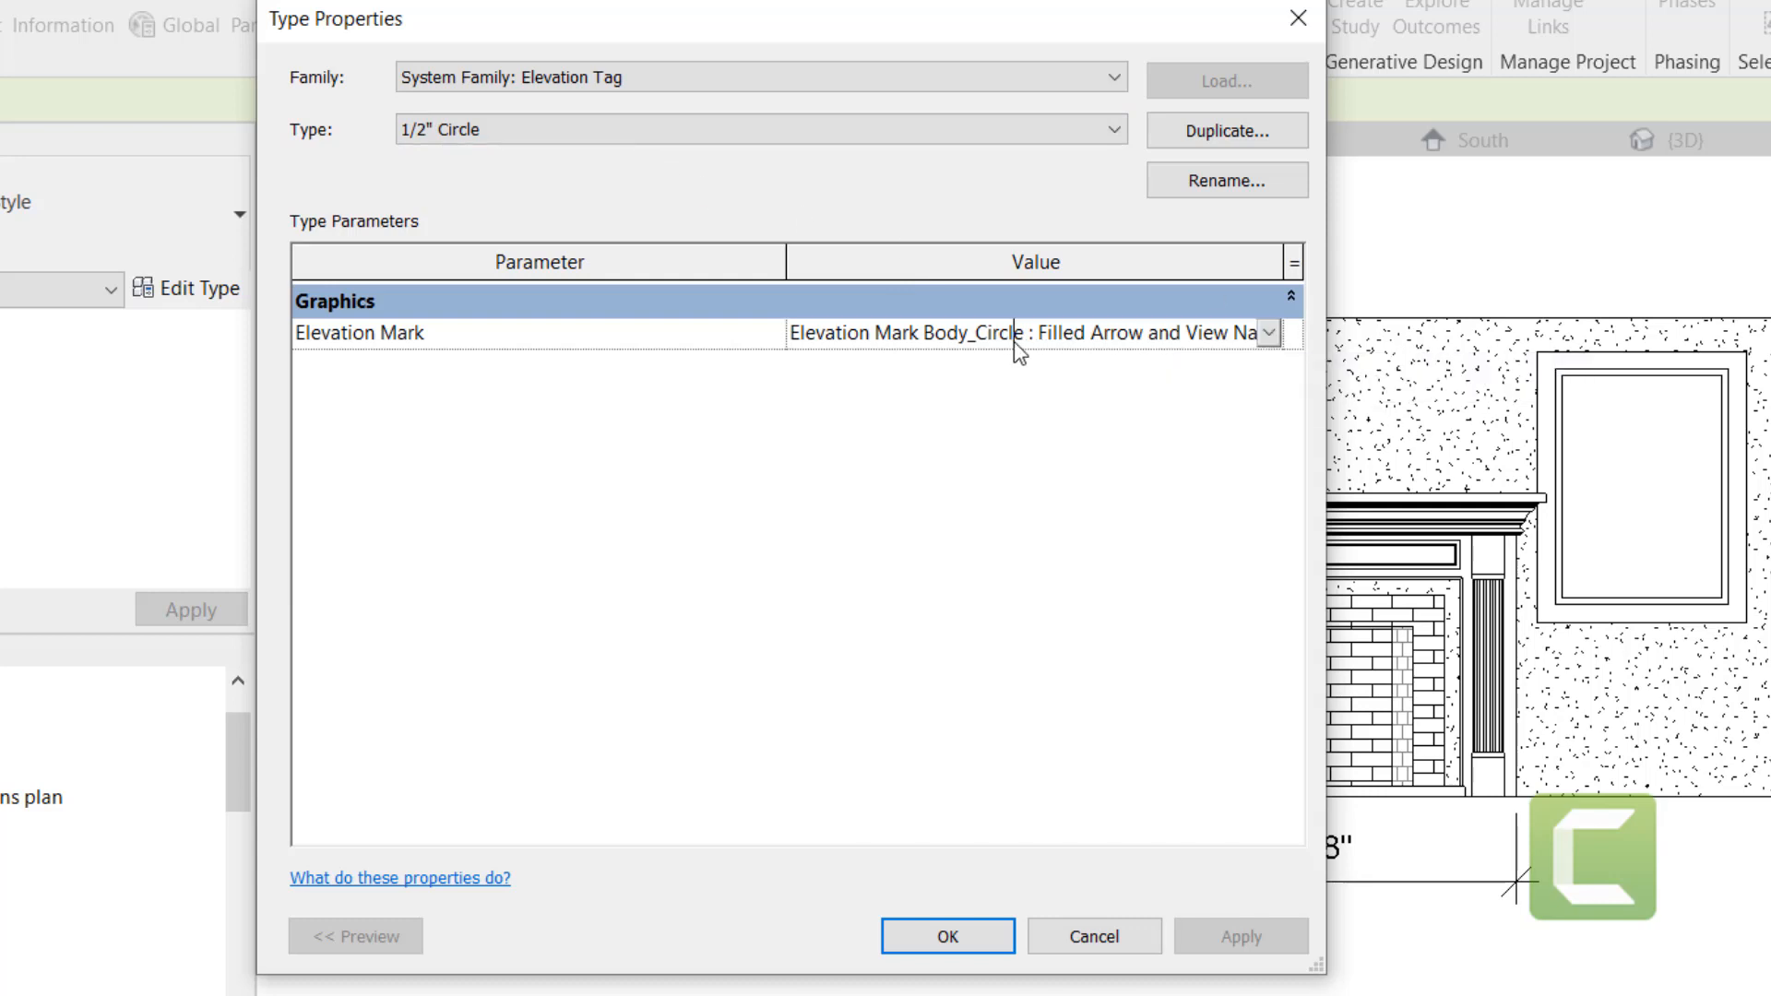
left_click(1270, 334)
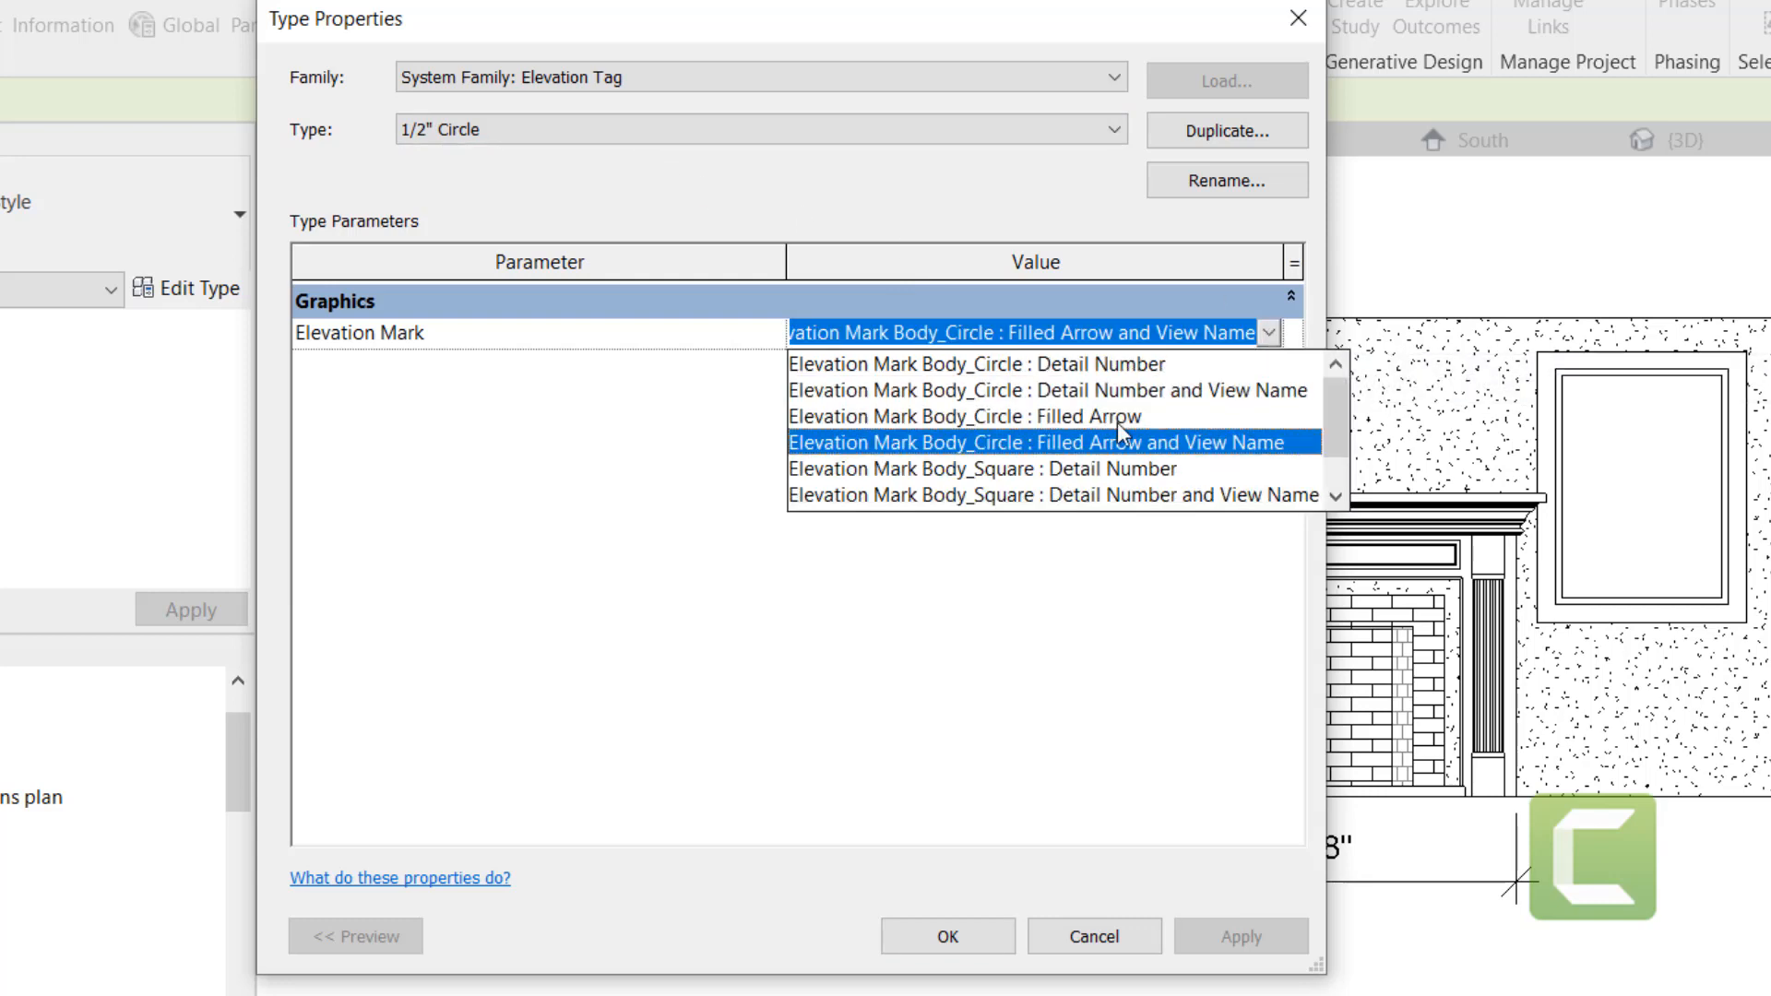
left_click(1117, 419)
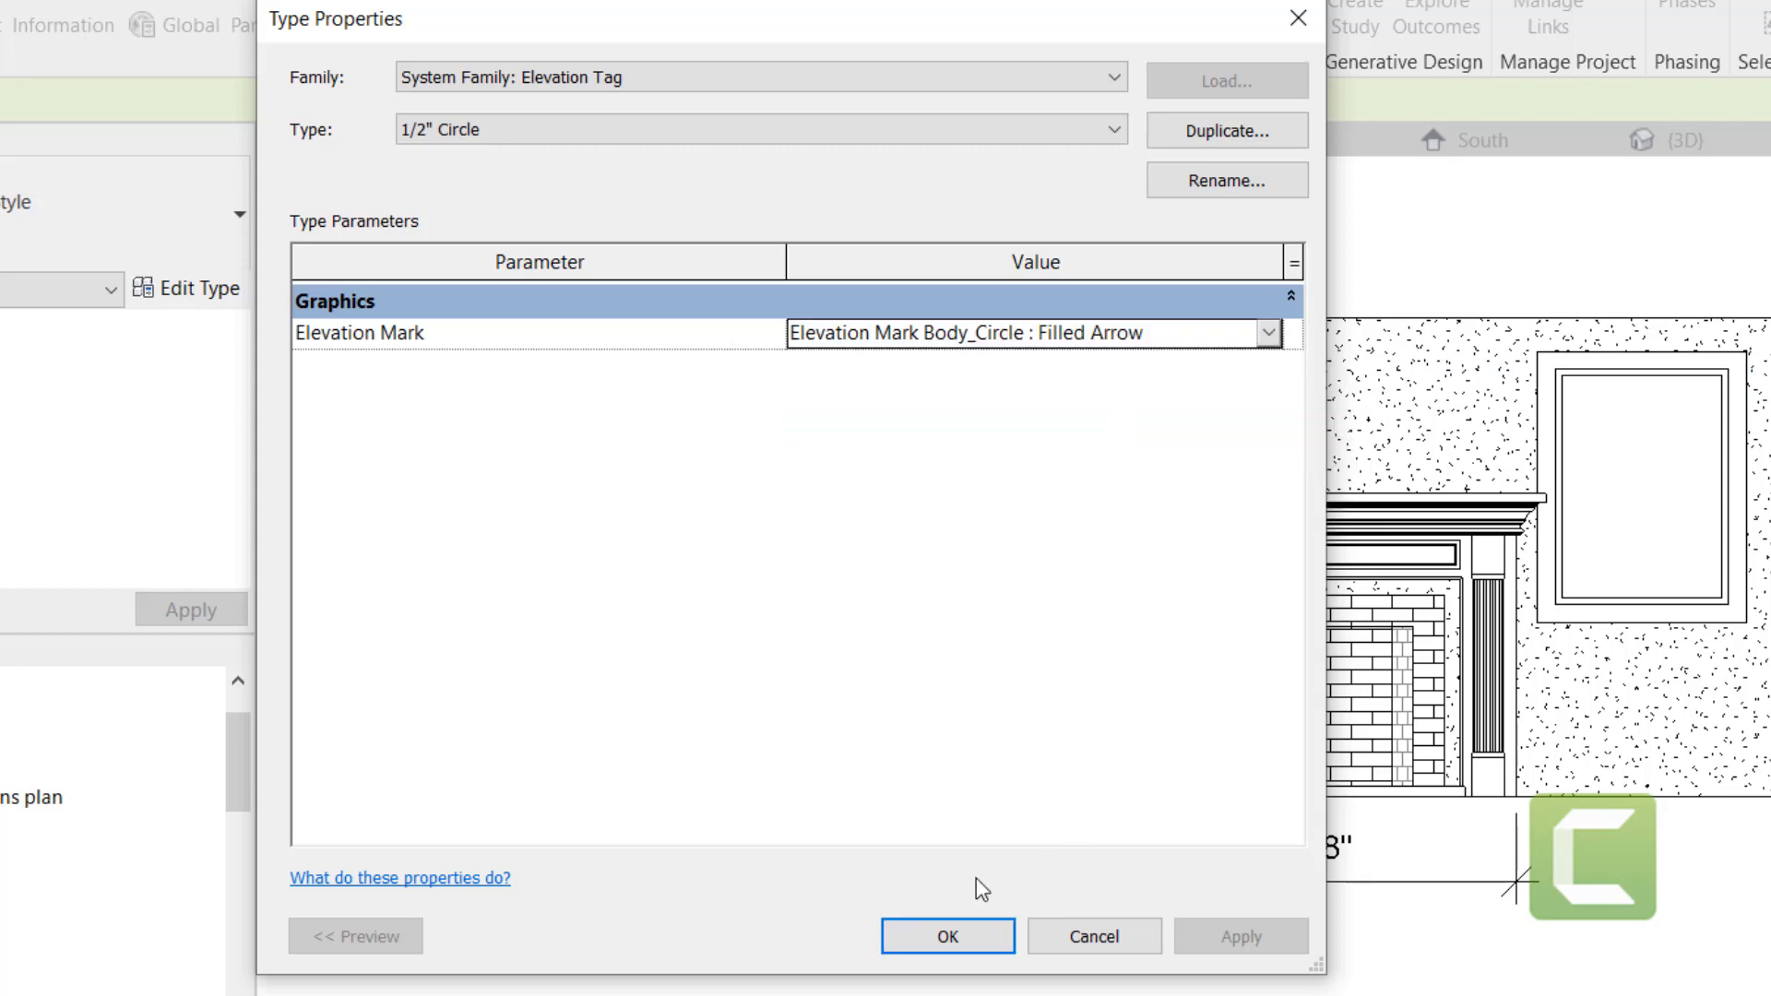
left_click(935, 945)
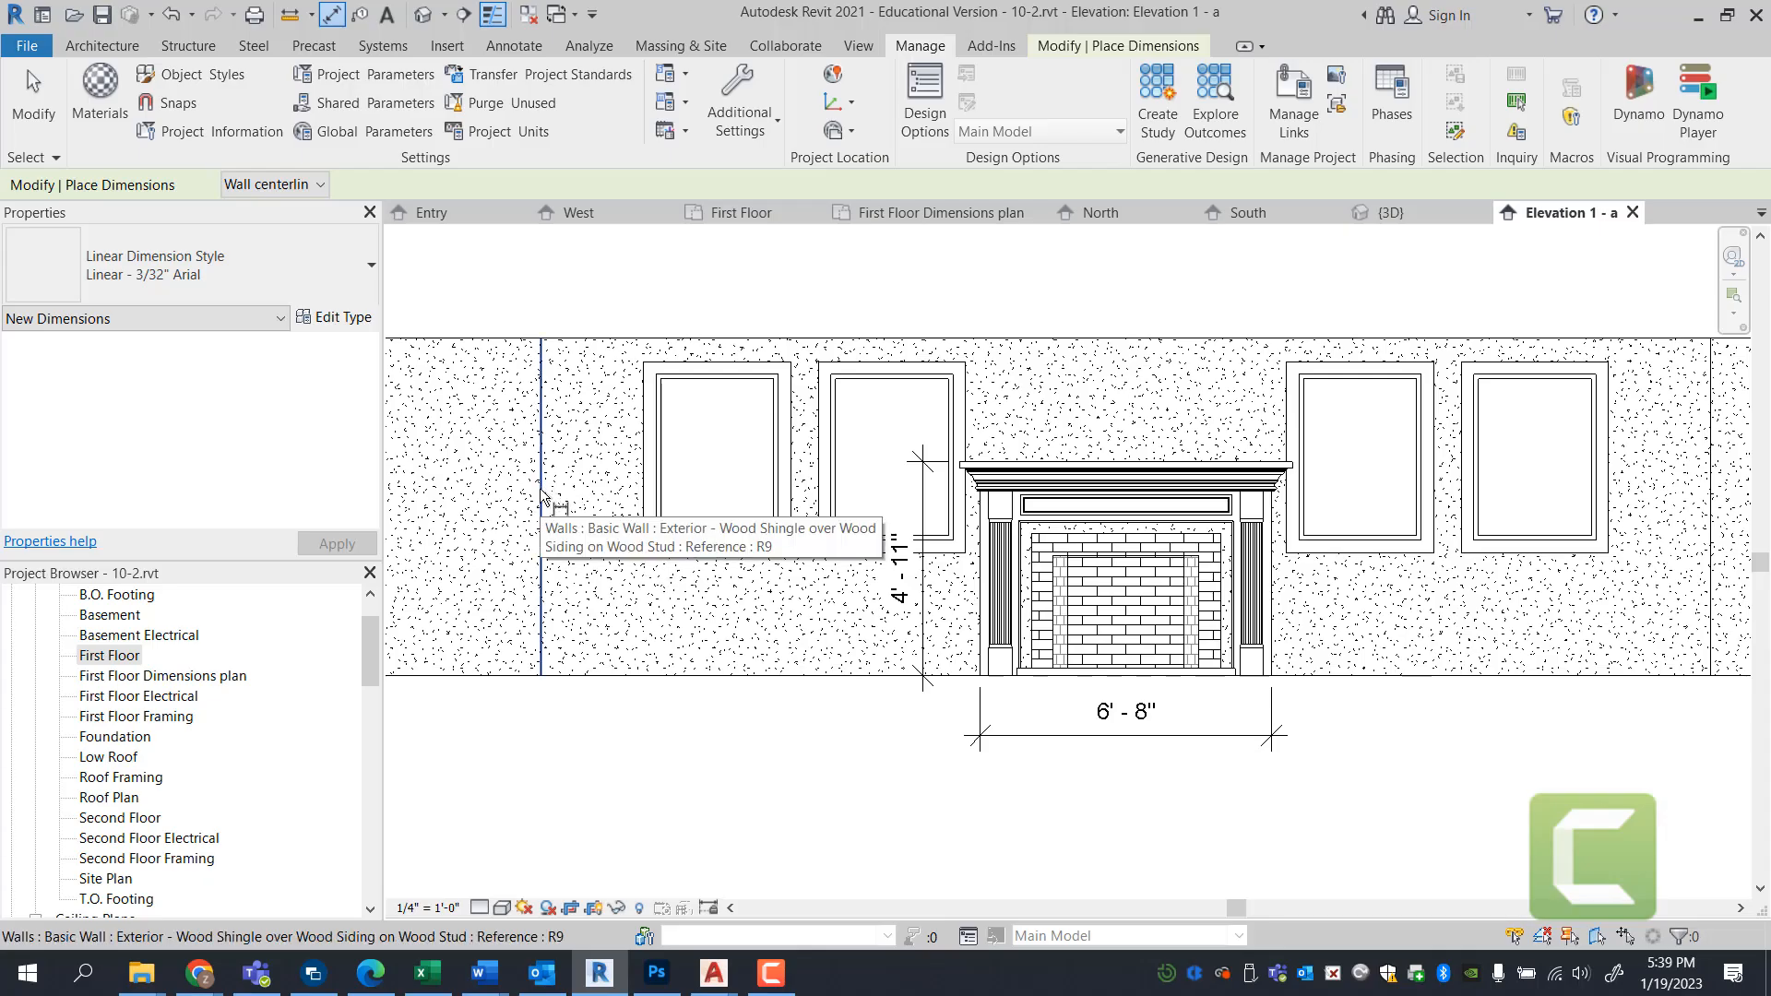
- Open the First Floor plan, examine the interior elevation tag facing the fireplace, and return to the Elevation 1 - a view
left_click(109, 656)
double_click(110, 656)
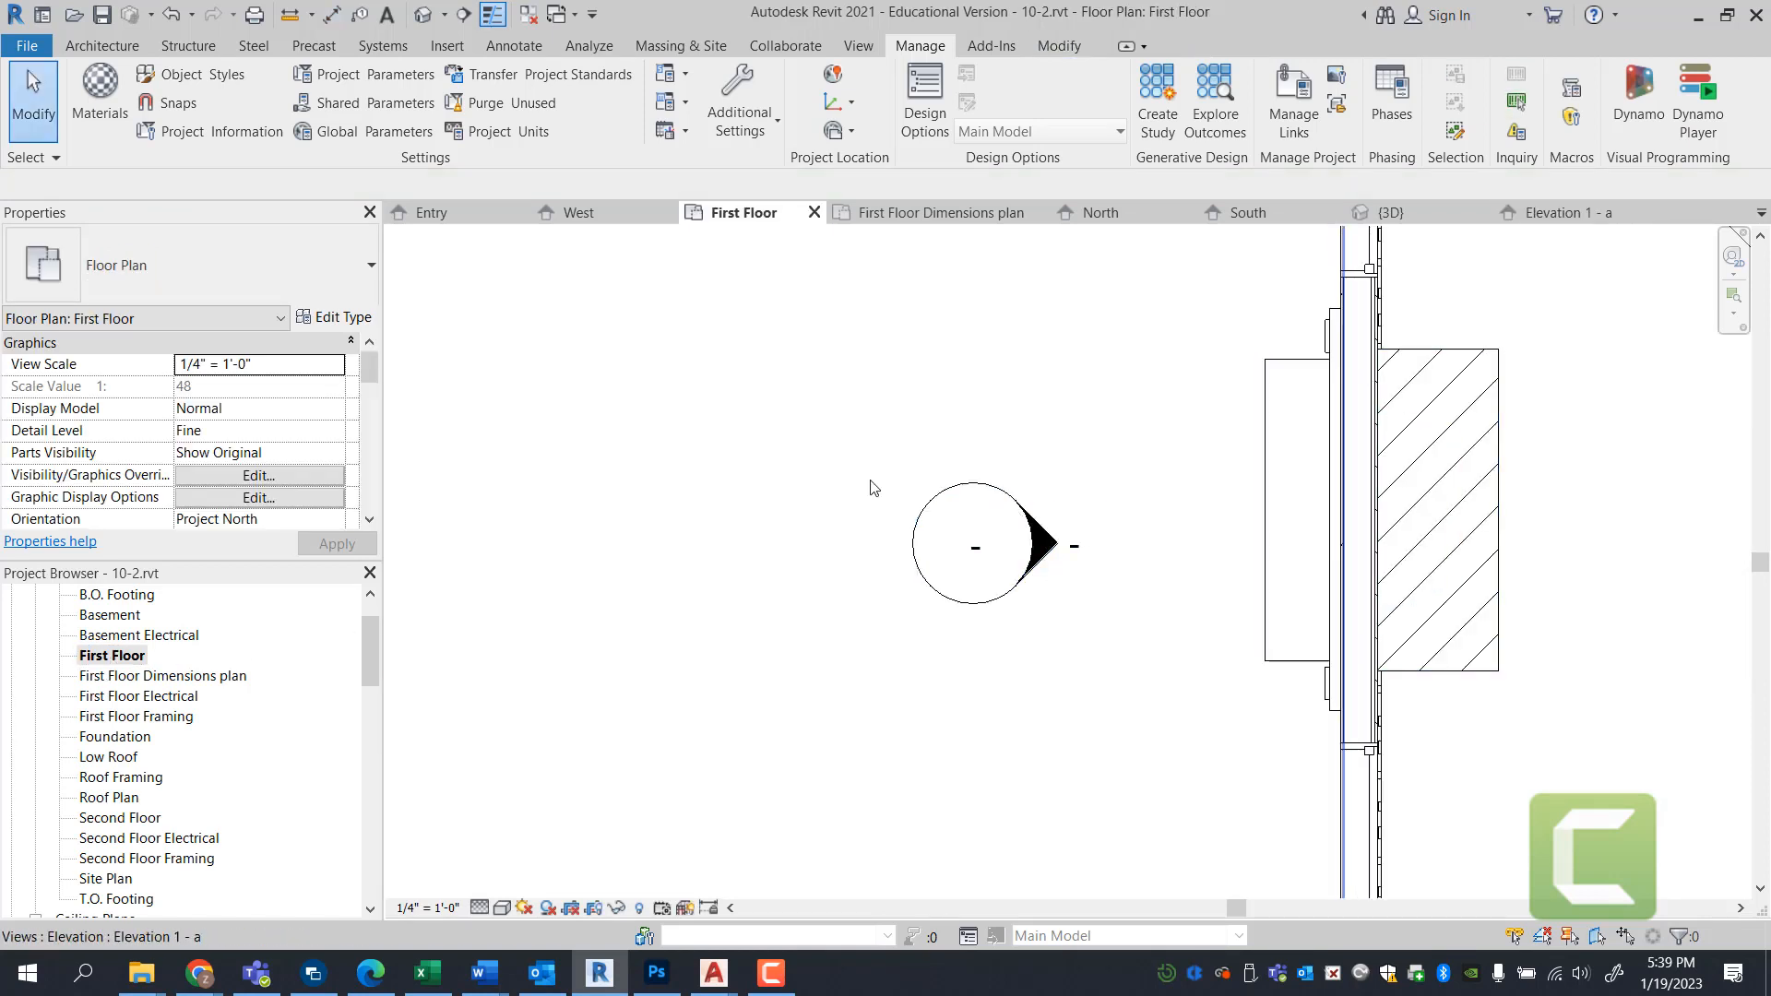
scroll(963, 512, "up", 4)
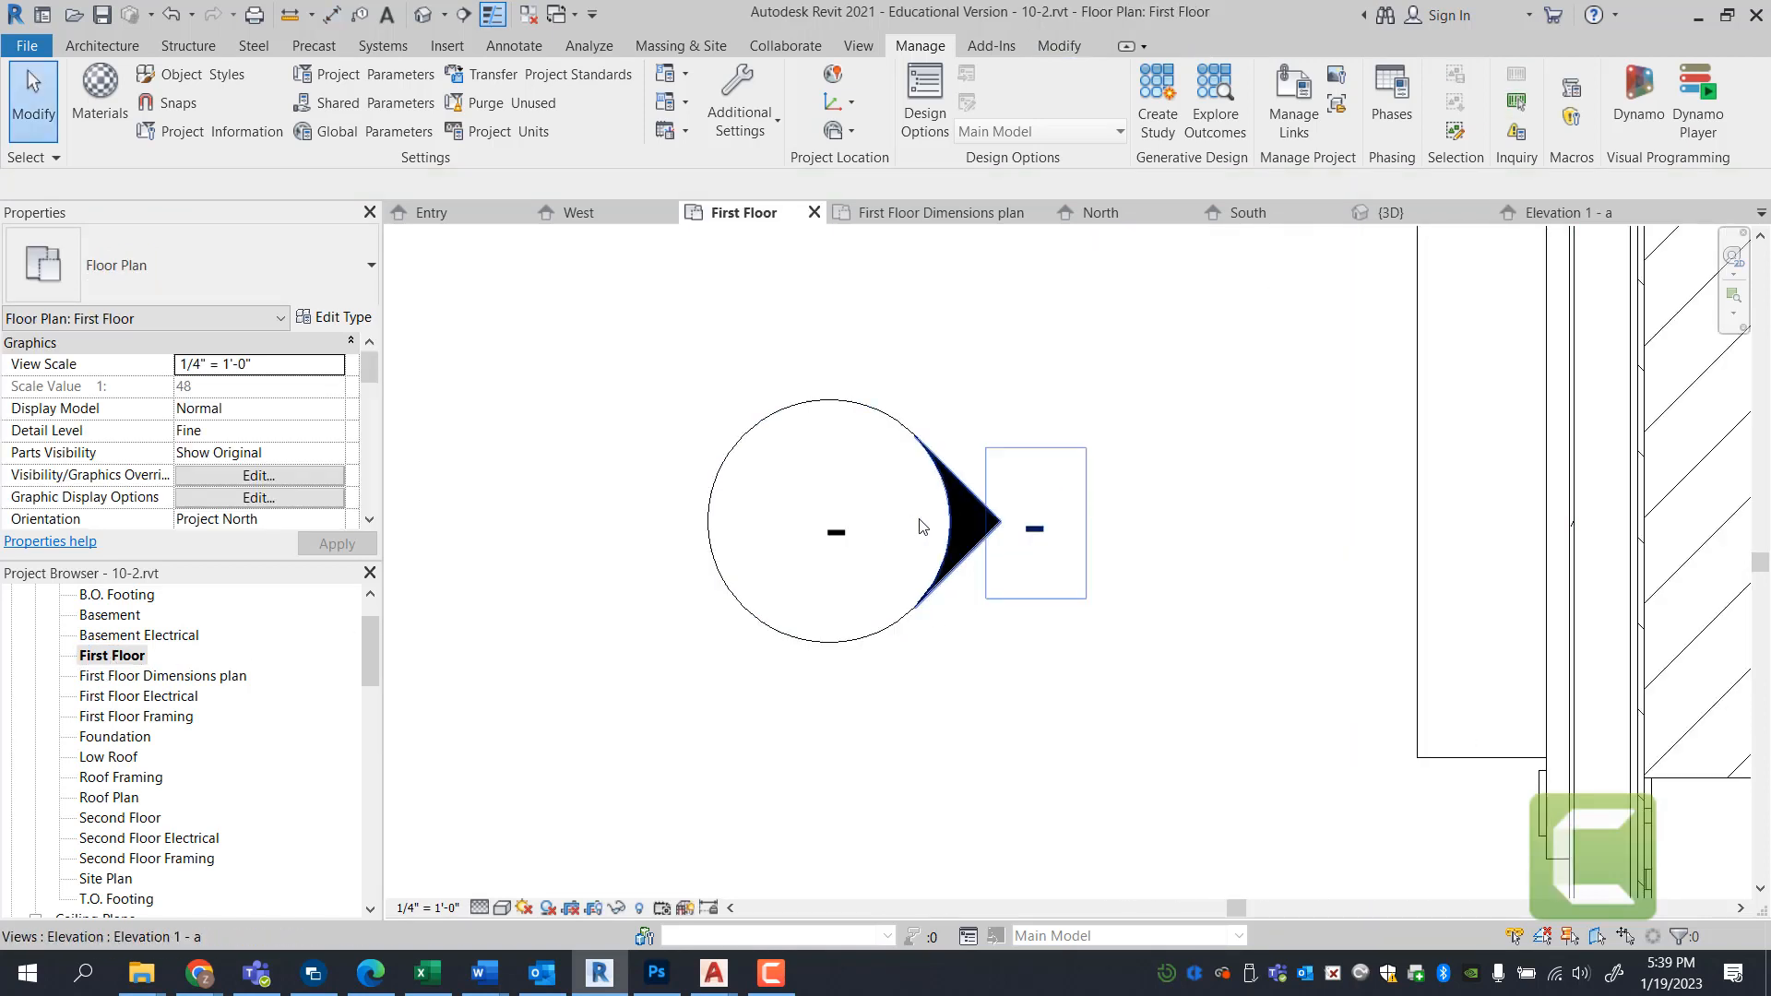
left_click(986, 543)
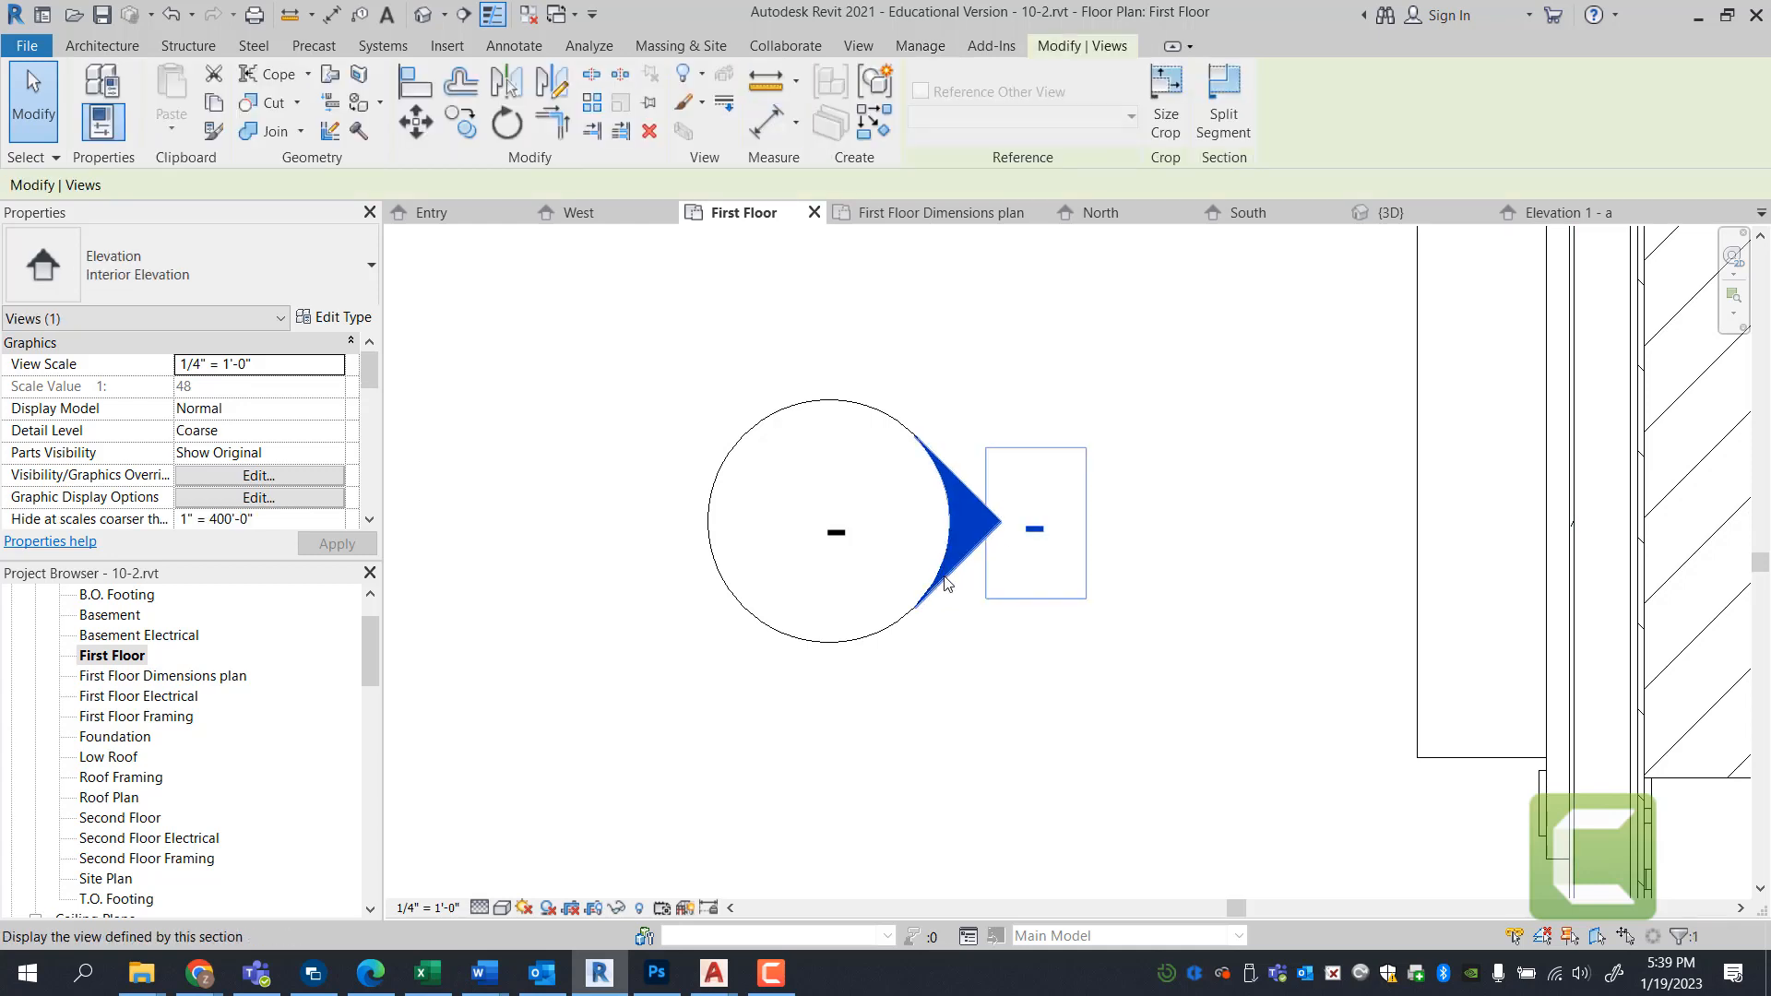
scroll(922, 461, "down", 5)
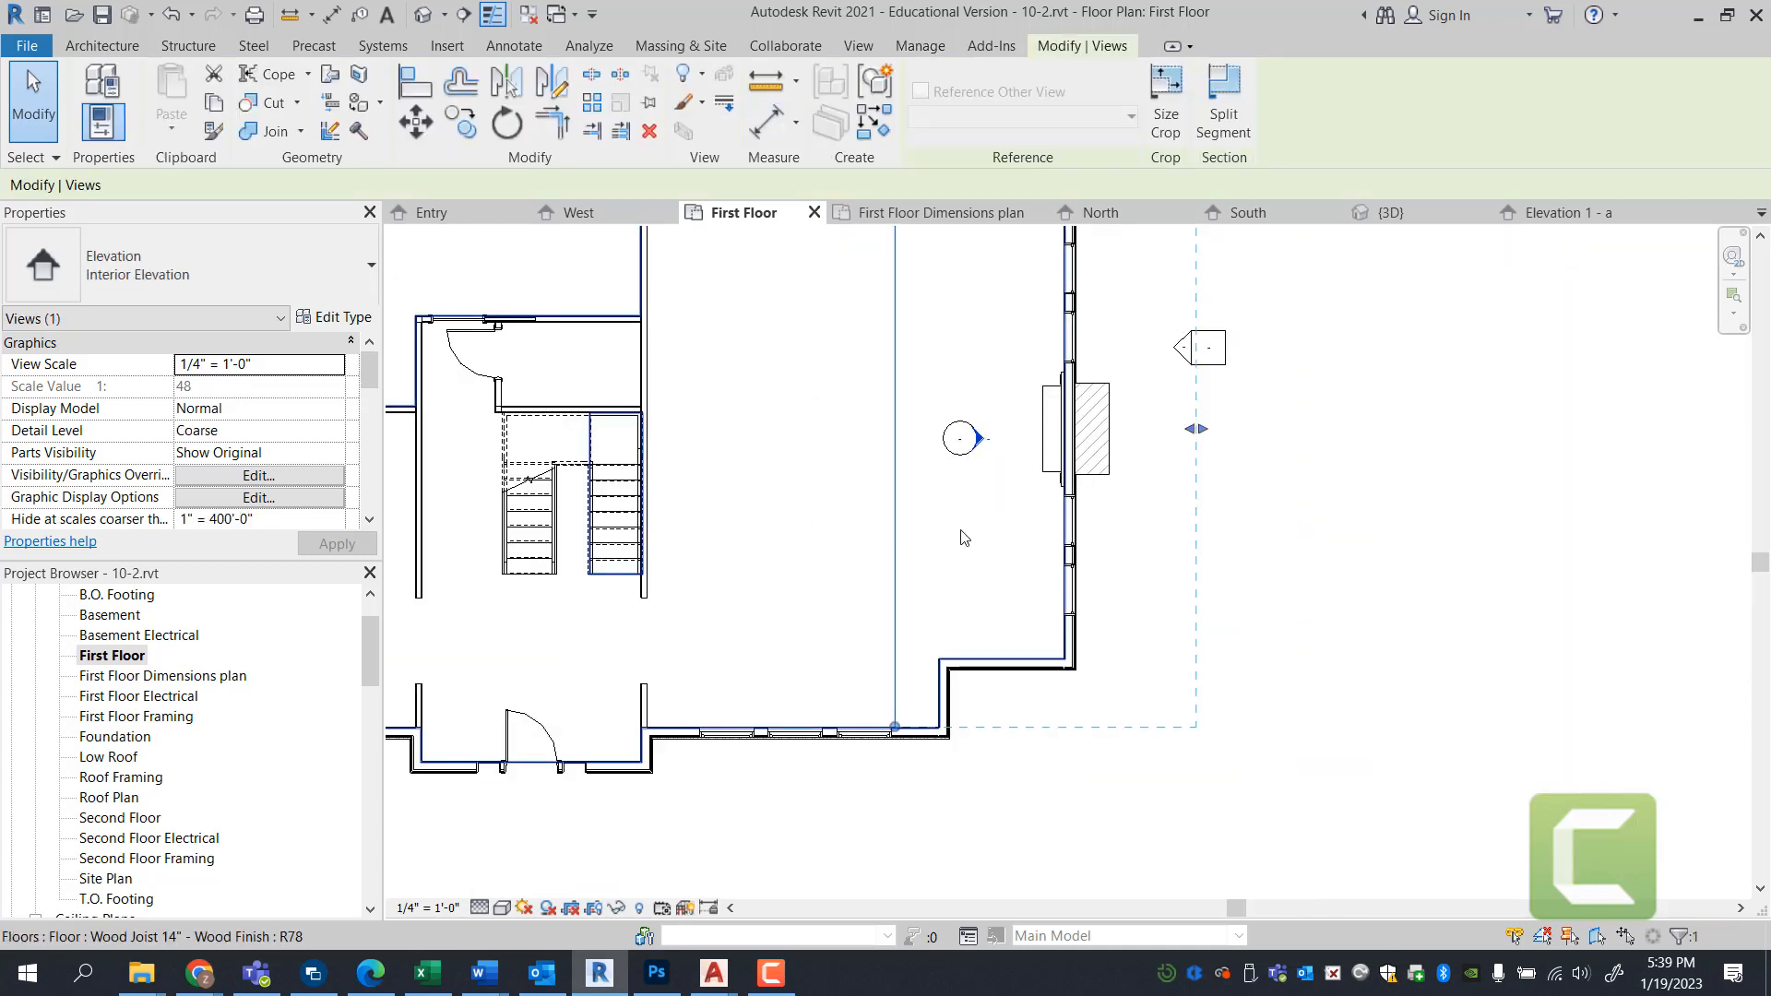
scroll(1005, 472, "down", 1)
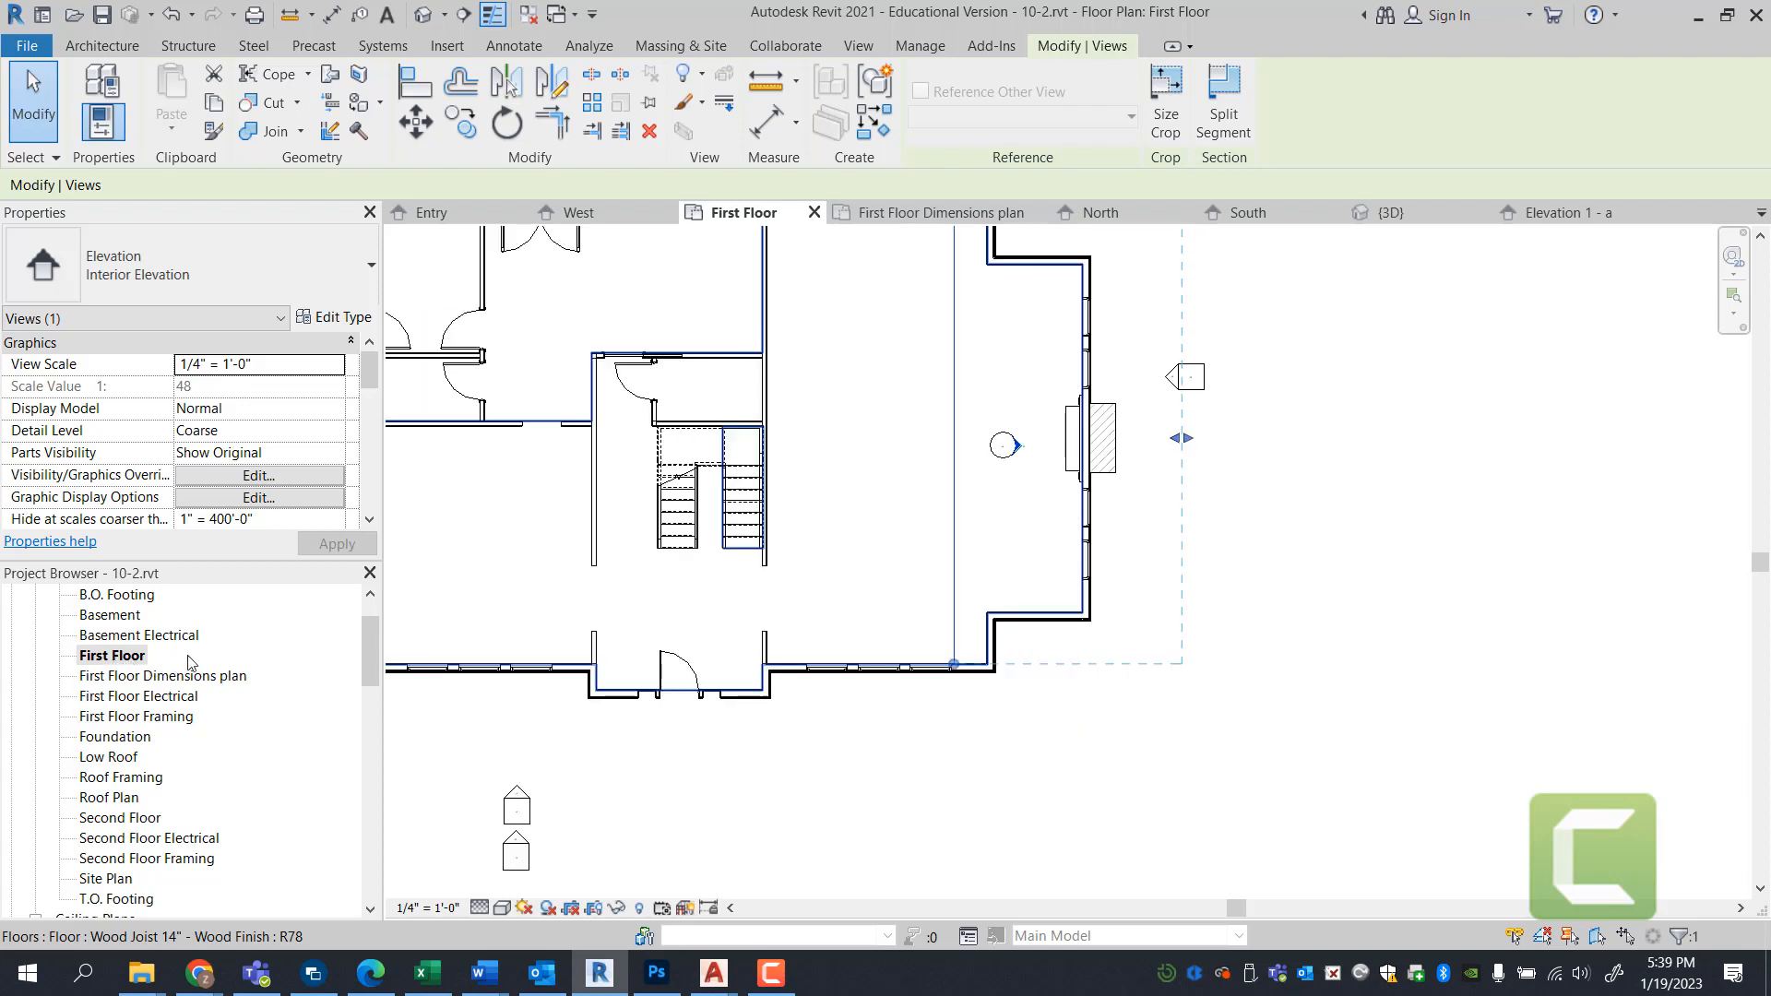
left_click_drag(369, 651, 369, 747)
left_click(125, 758)
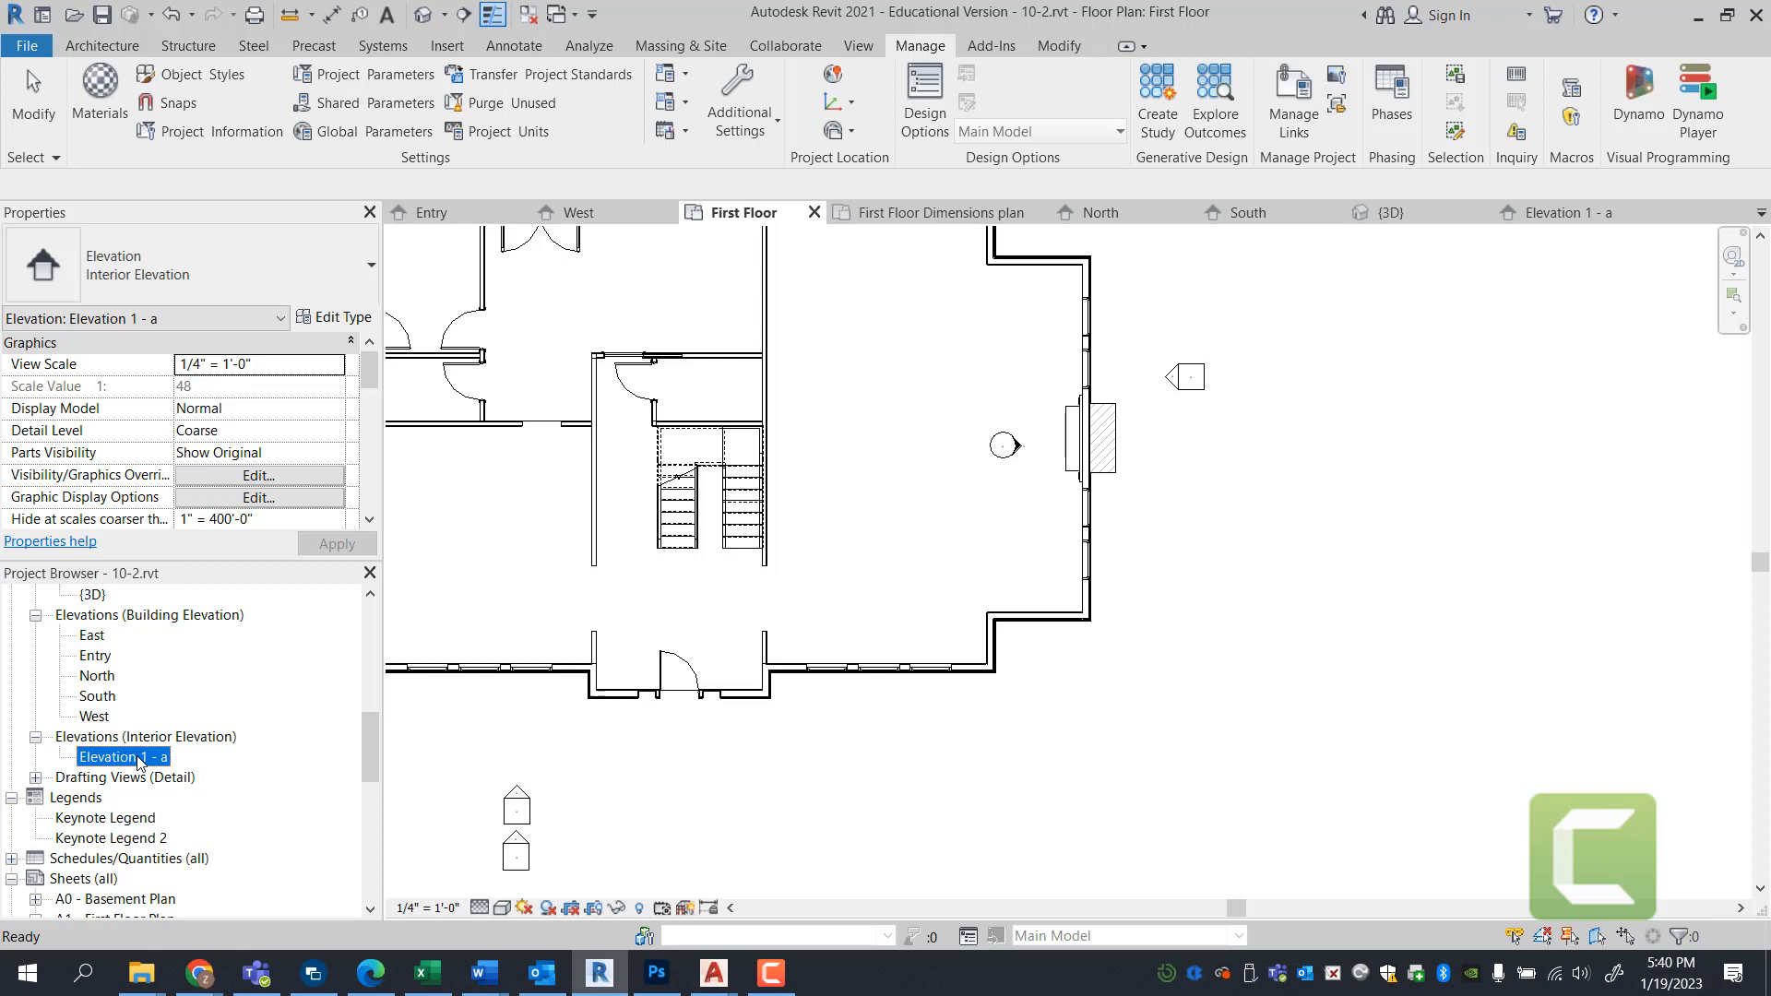
double_click(138, 757)
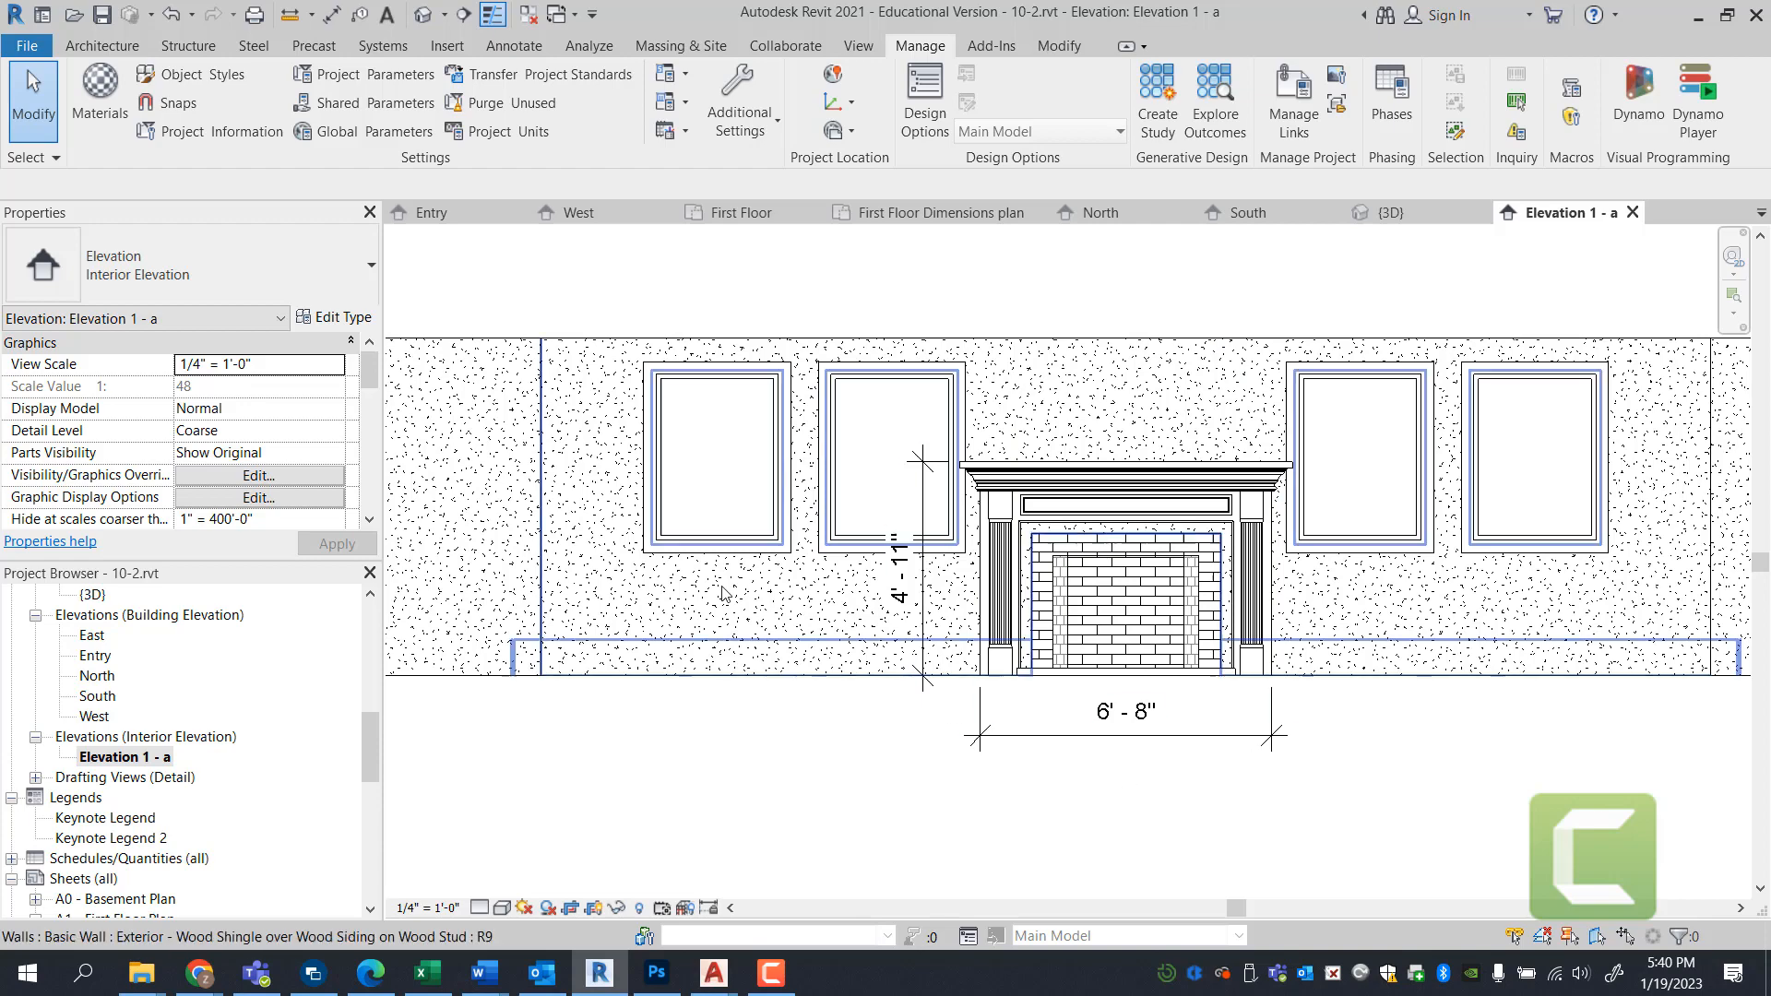
- Start placing a text note without a leader in the fireplace elevation
left_click(515, 47)
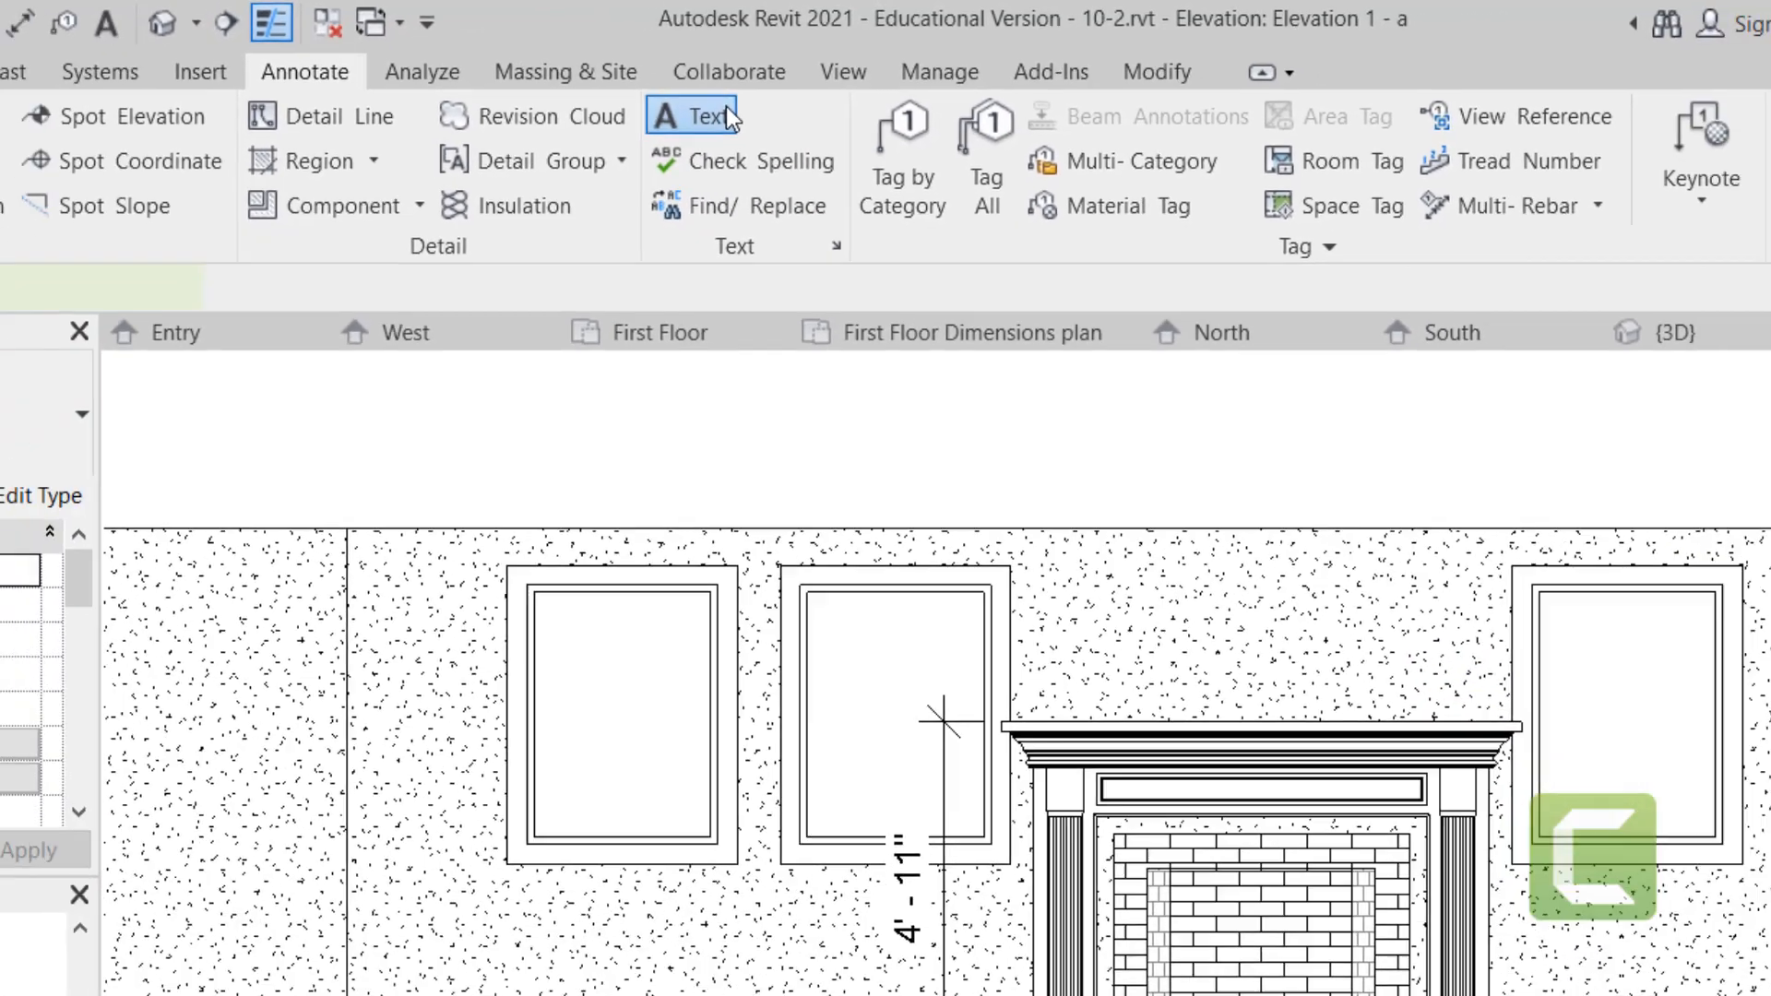
left_click(727, 107)
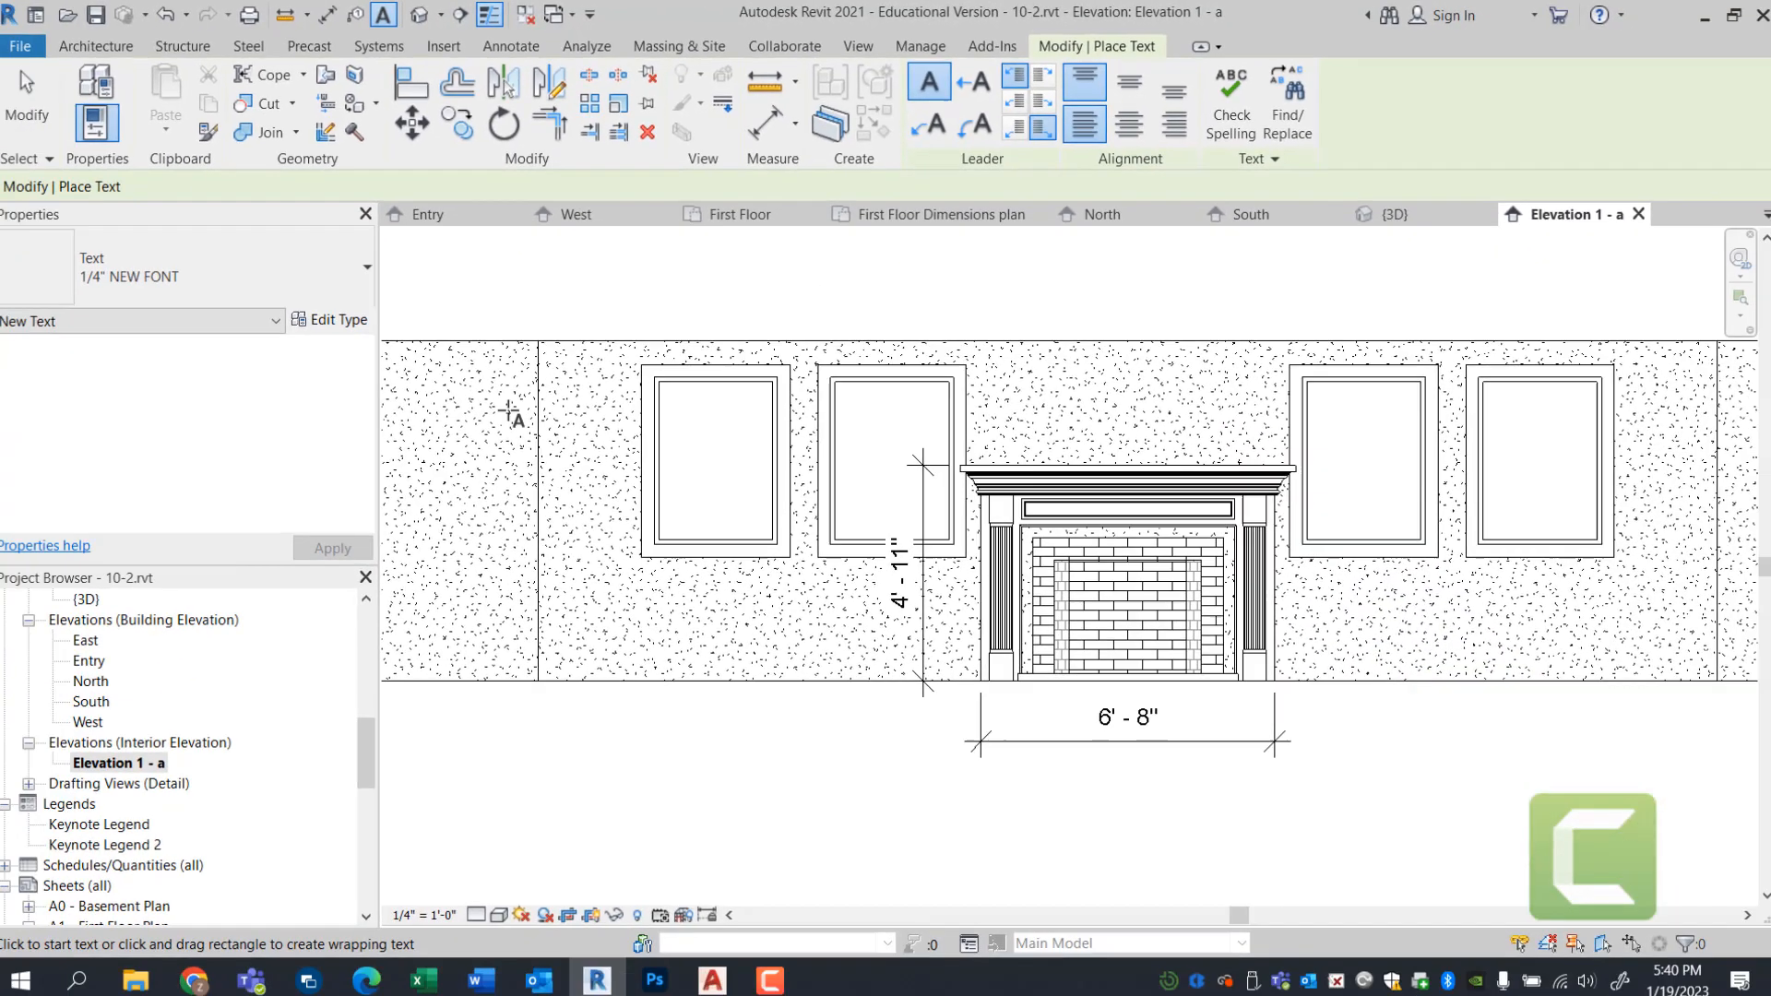
scroll(199, 727, "down", 2)
scroll(947, 738, "up", 3)
left_click(887, 951)
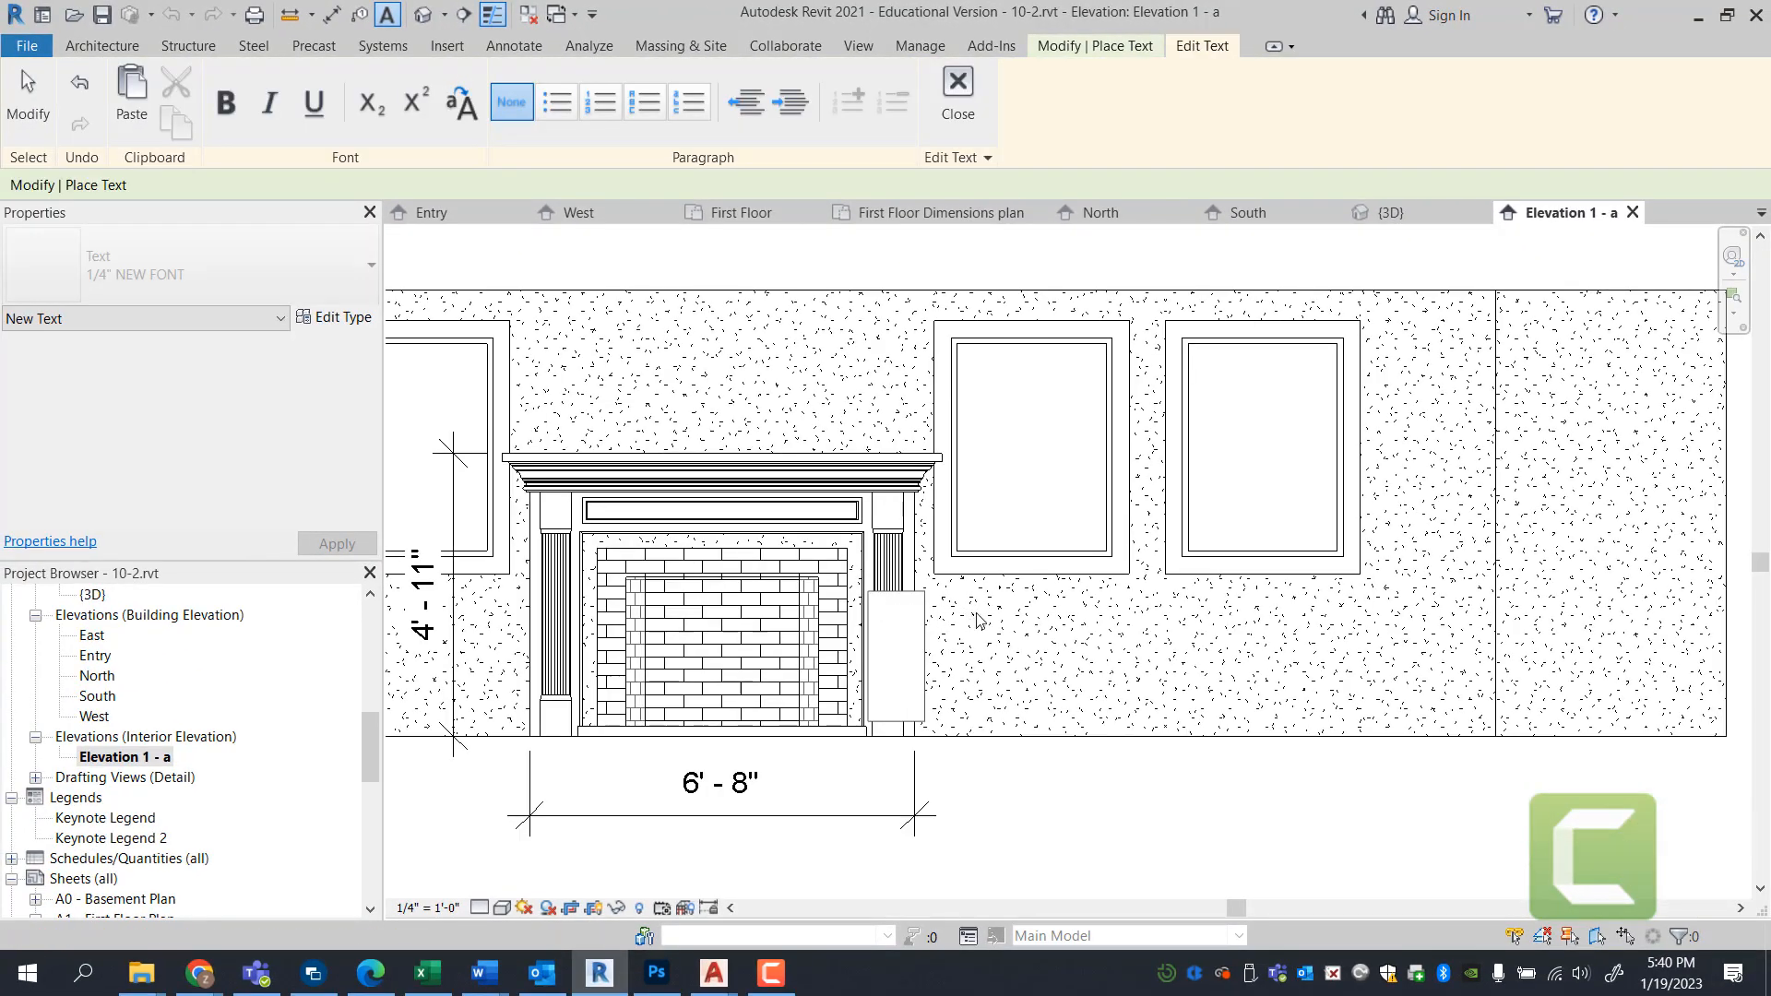
type("Custom")
key("BackSpace")
key("BackSpace")
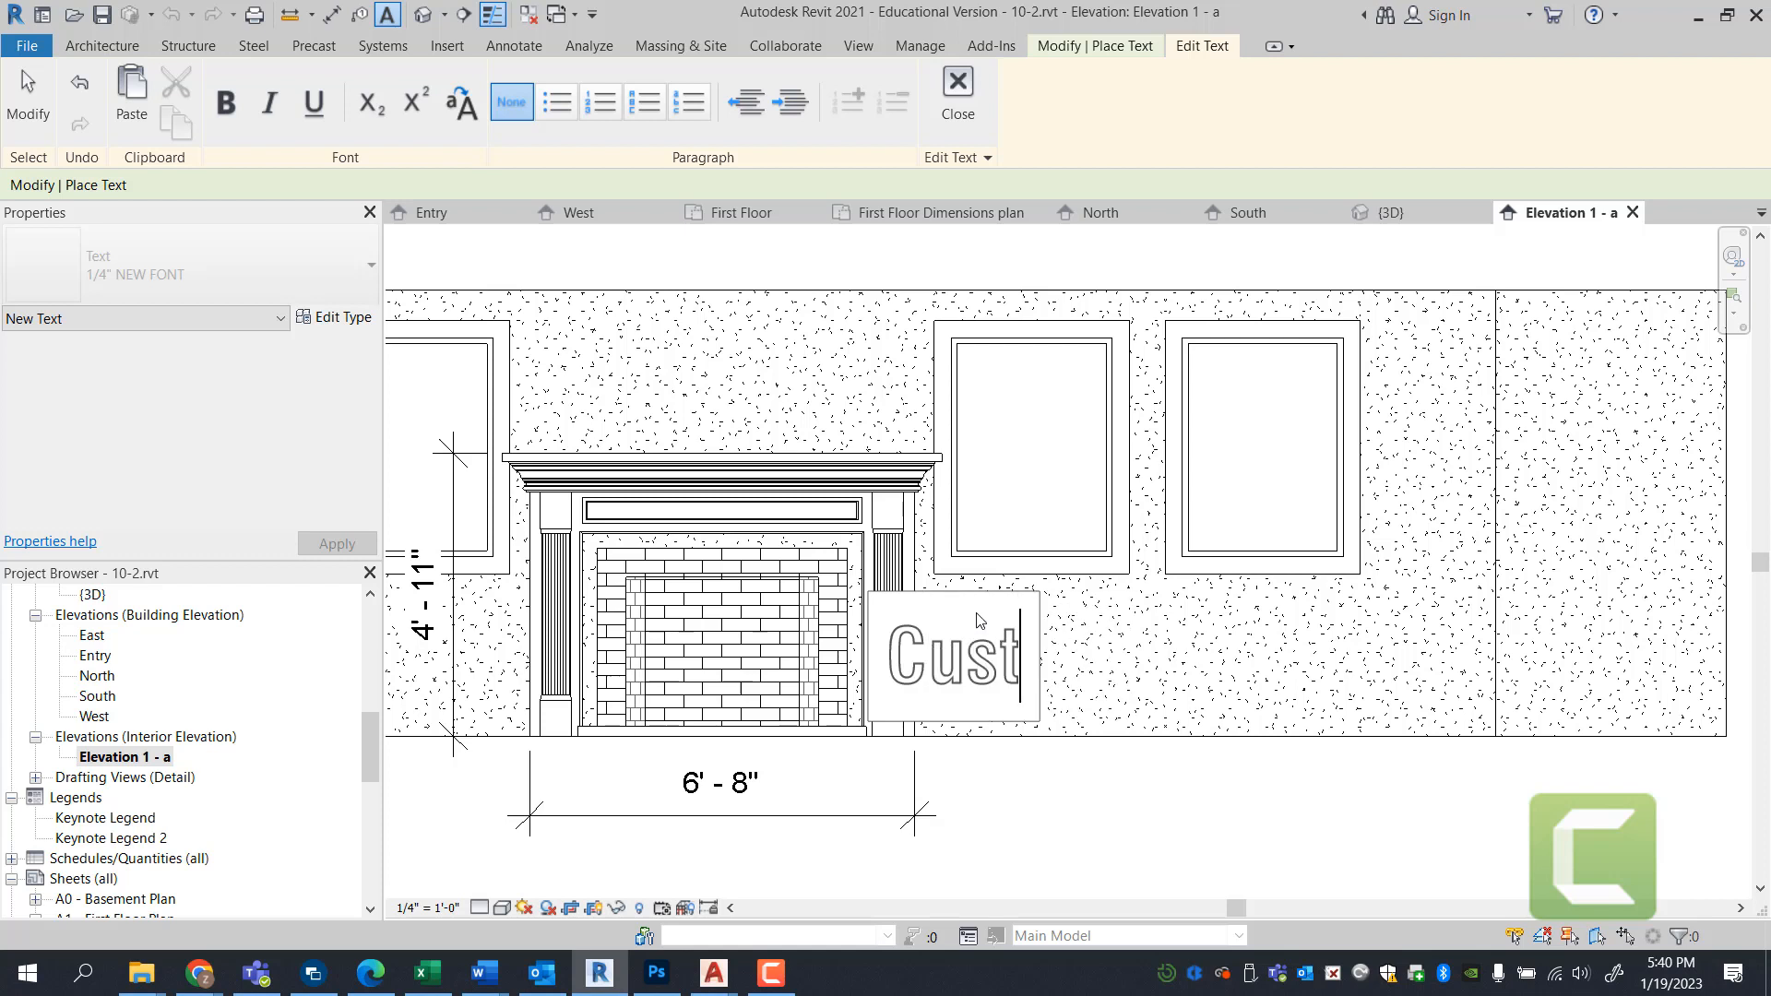
key("BackSpace")
key("BackSpace")
key("BackSpace")
key("BackSpace")
key("Escape")
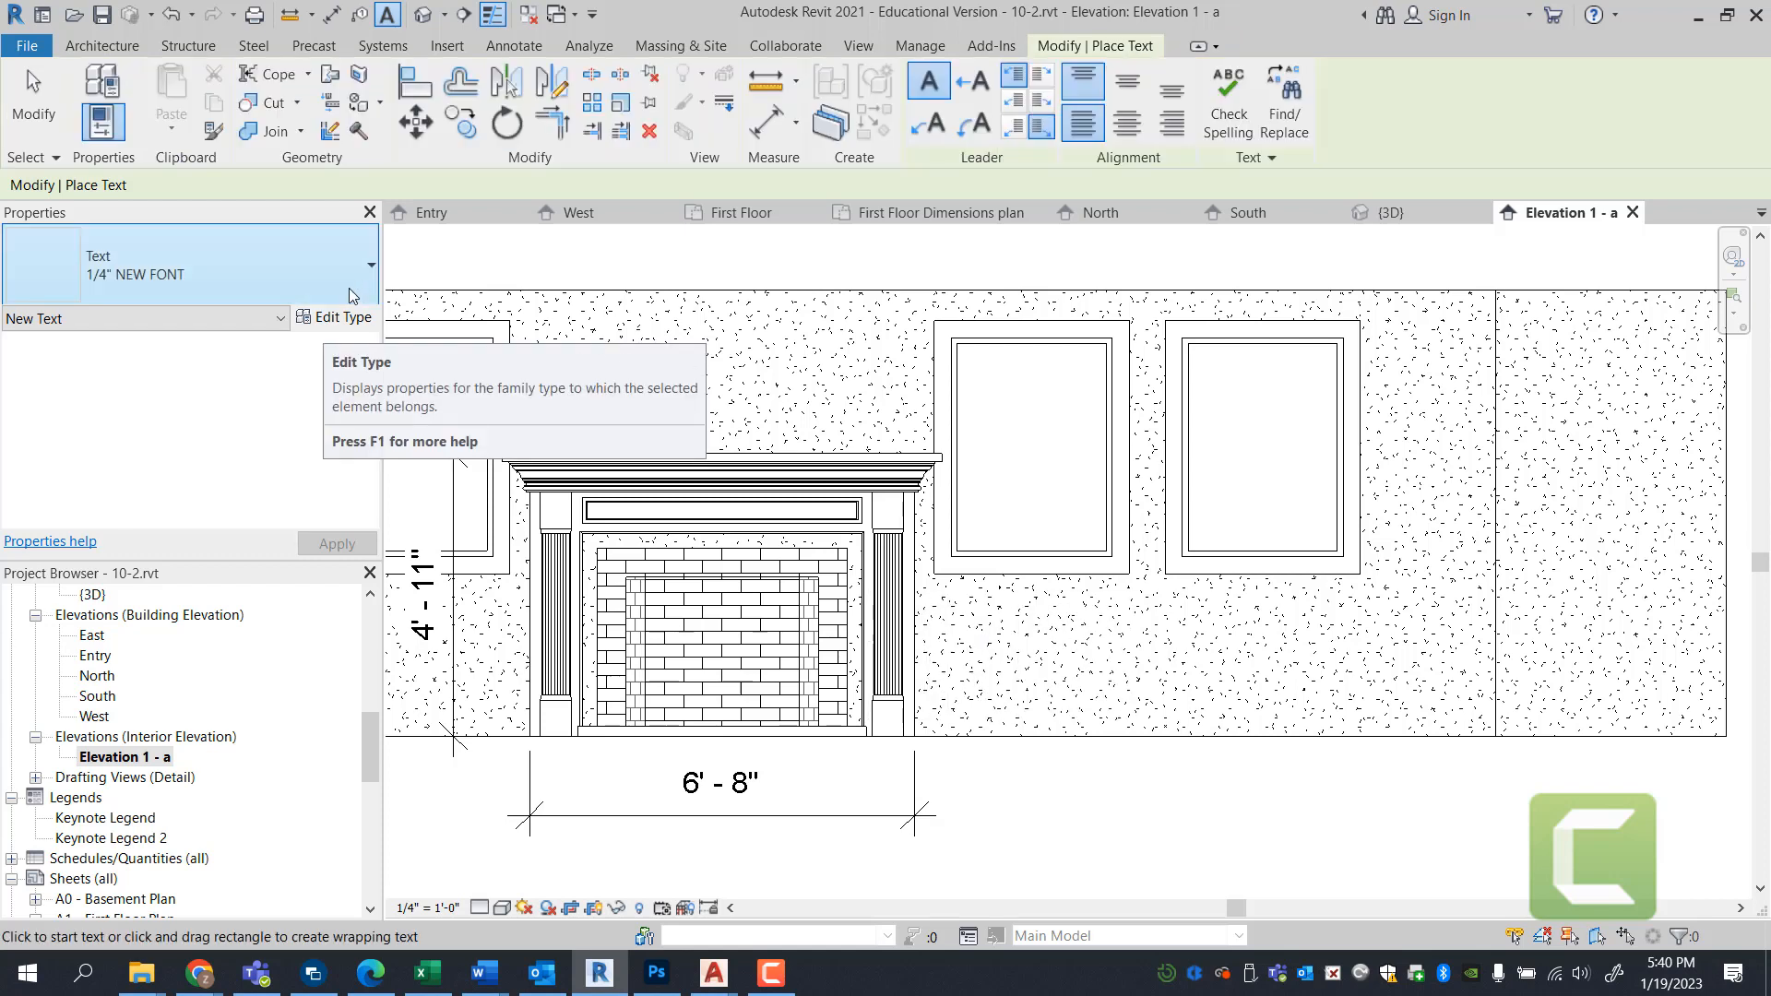
- Place the text note "Custom Wood Mantel" in the 1/4" Arial type, starting on the mantel's right column
left_click(350, 293)
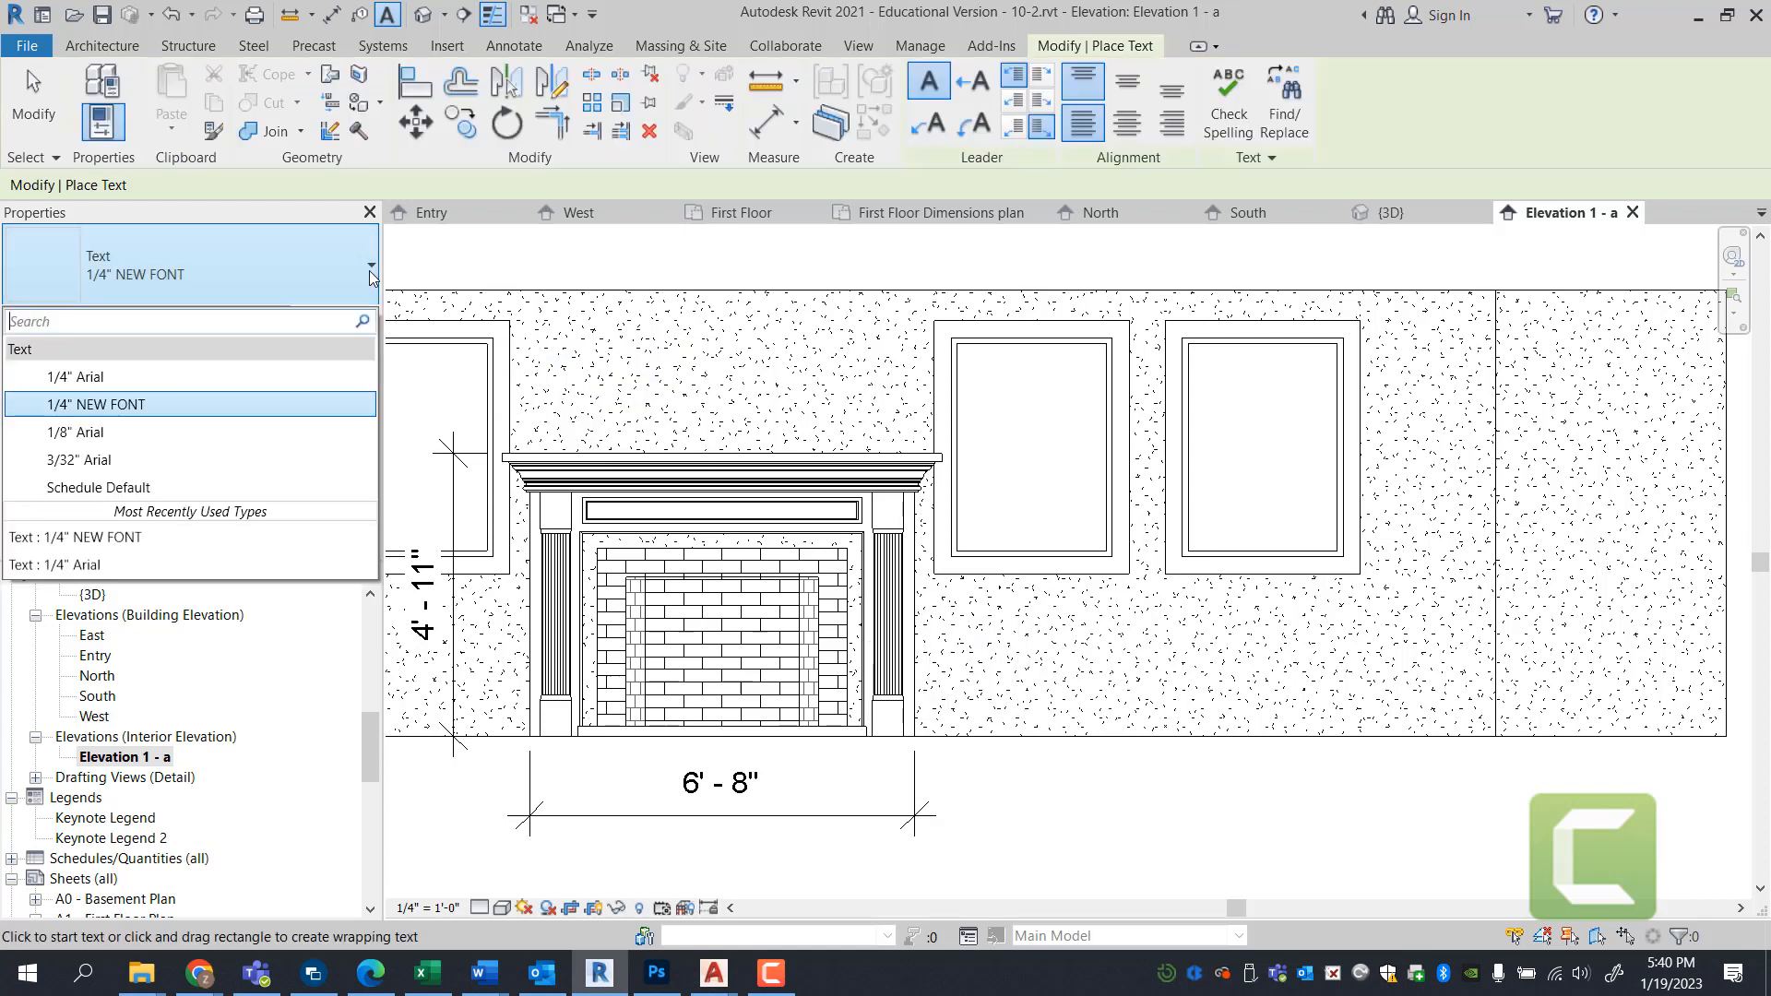
left_click(268, 383)
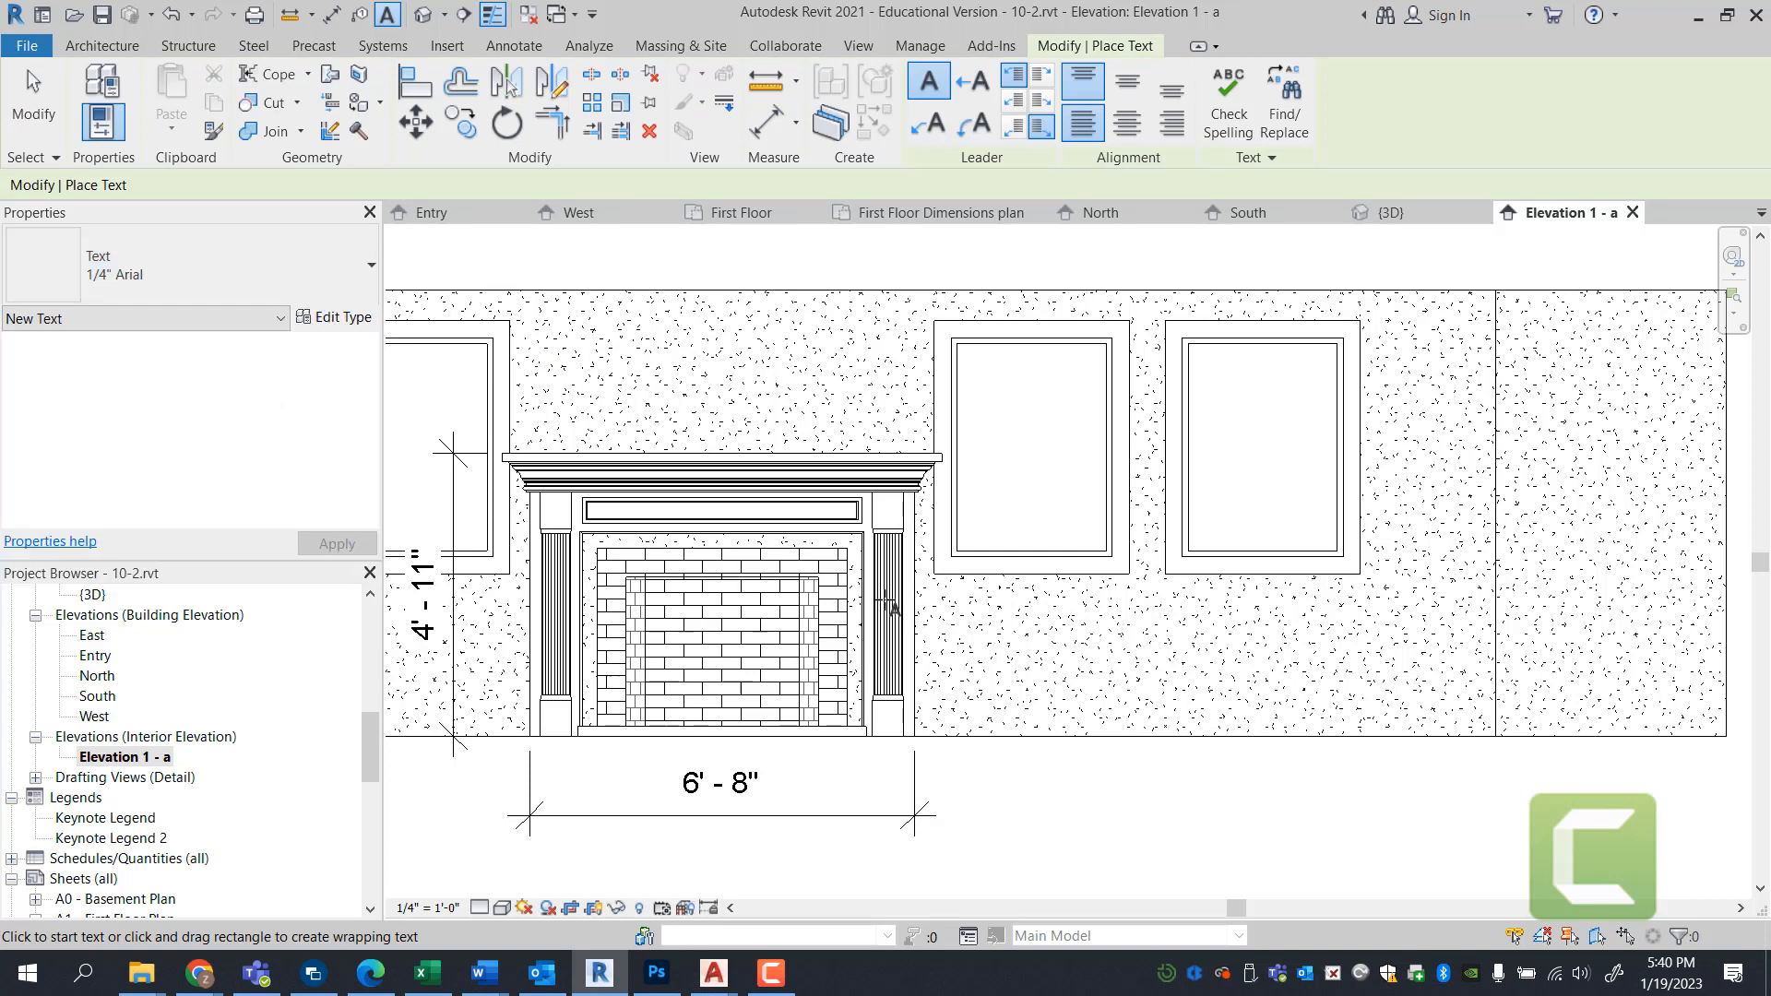
left_click(888, 605)
type("C")
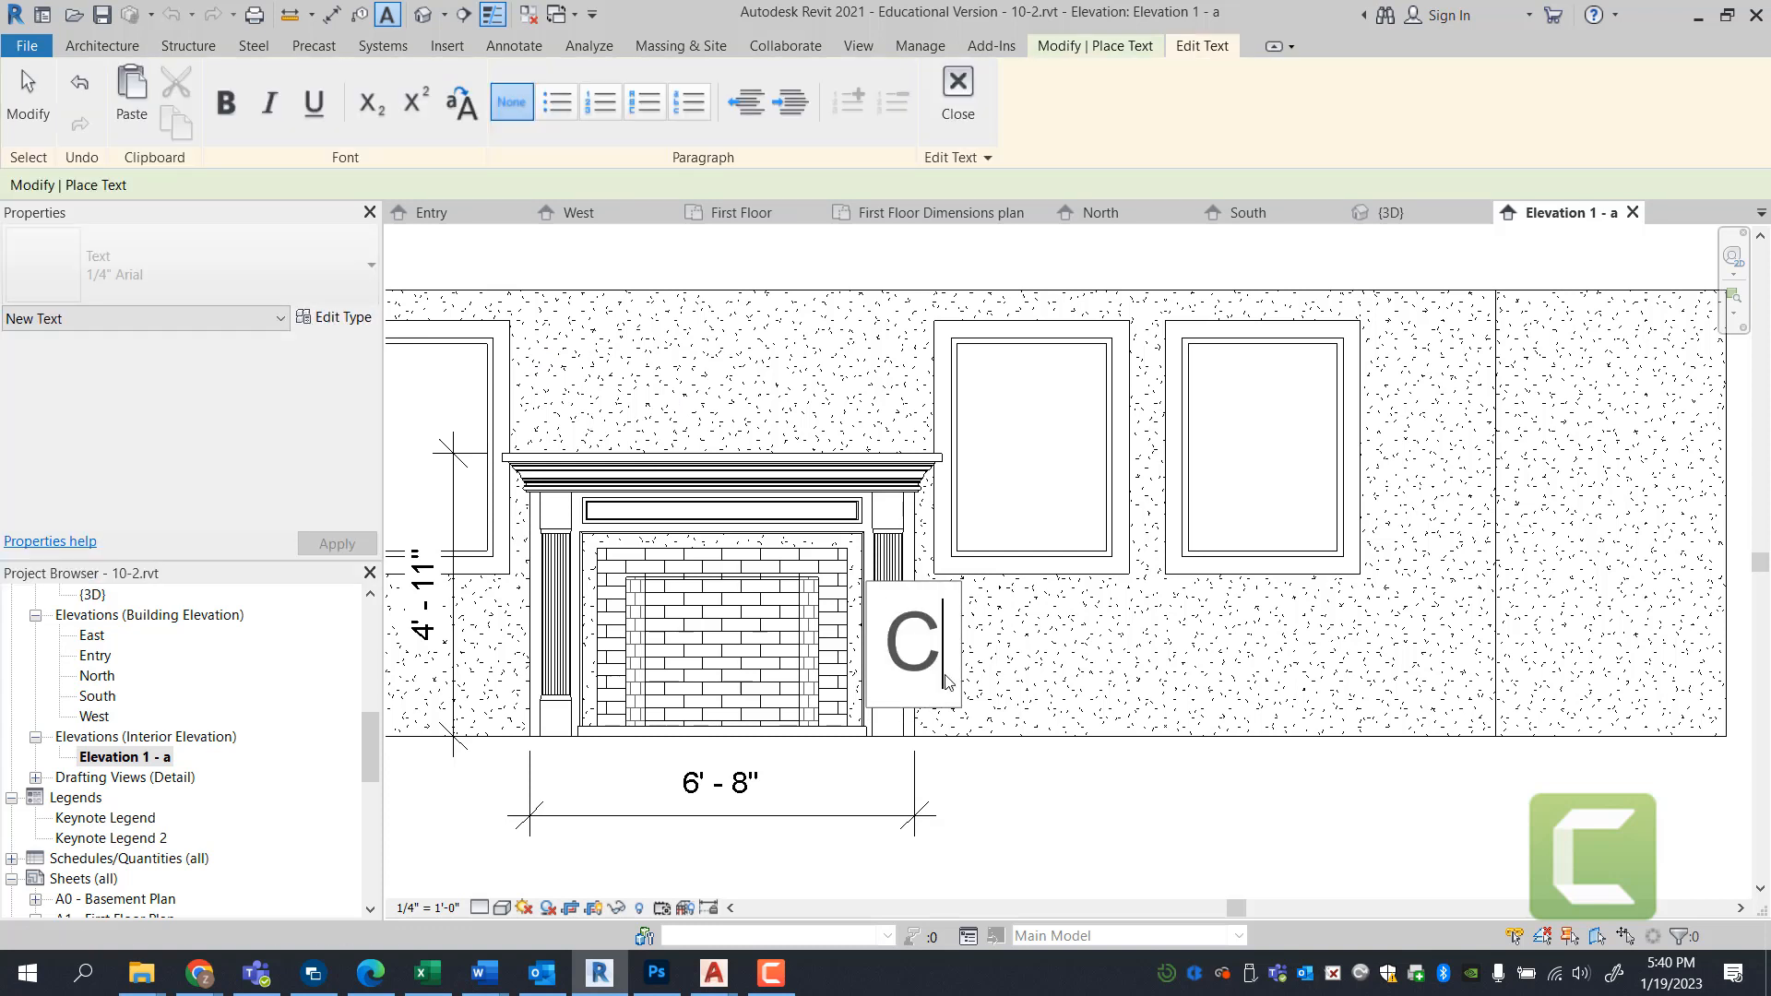
type("ustom Wood Mantel")
key("Escape")
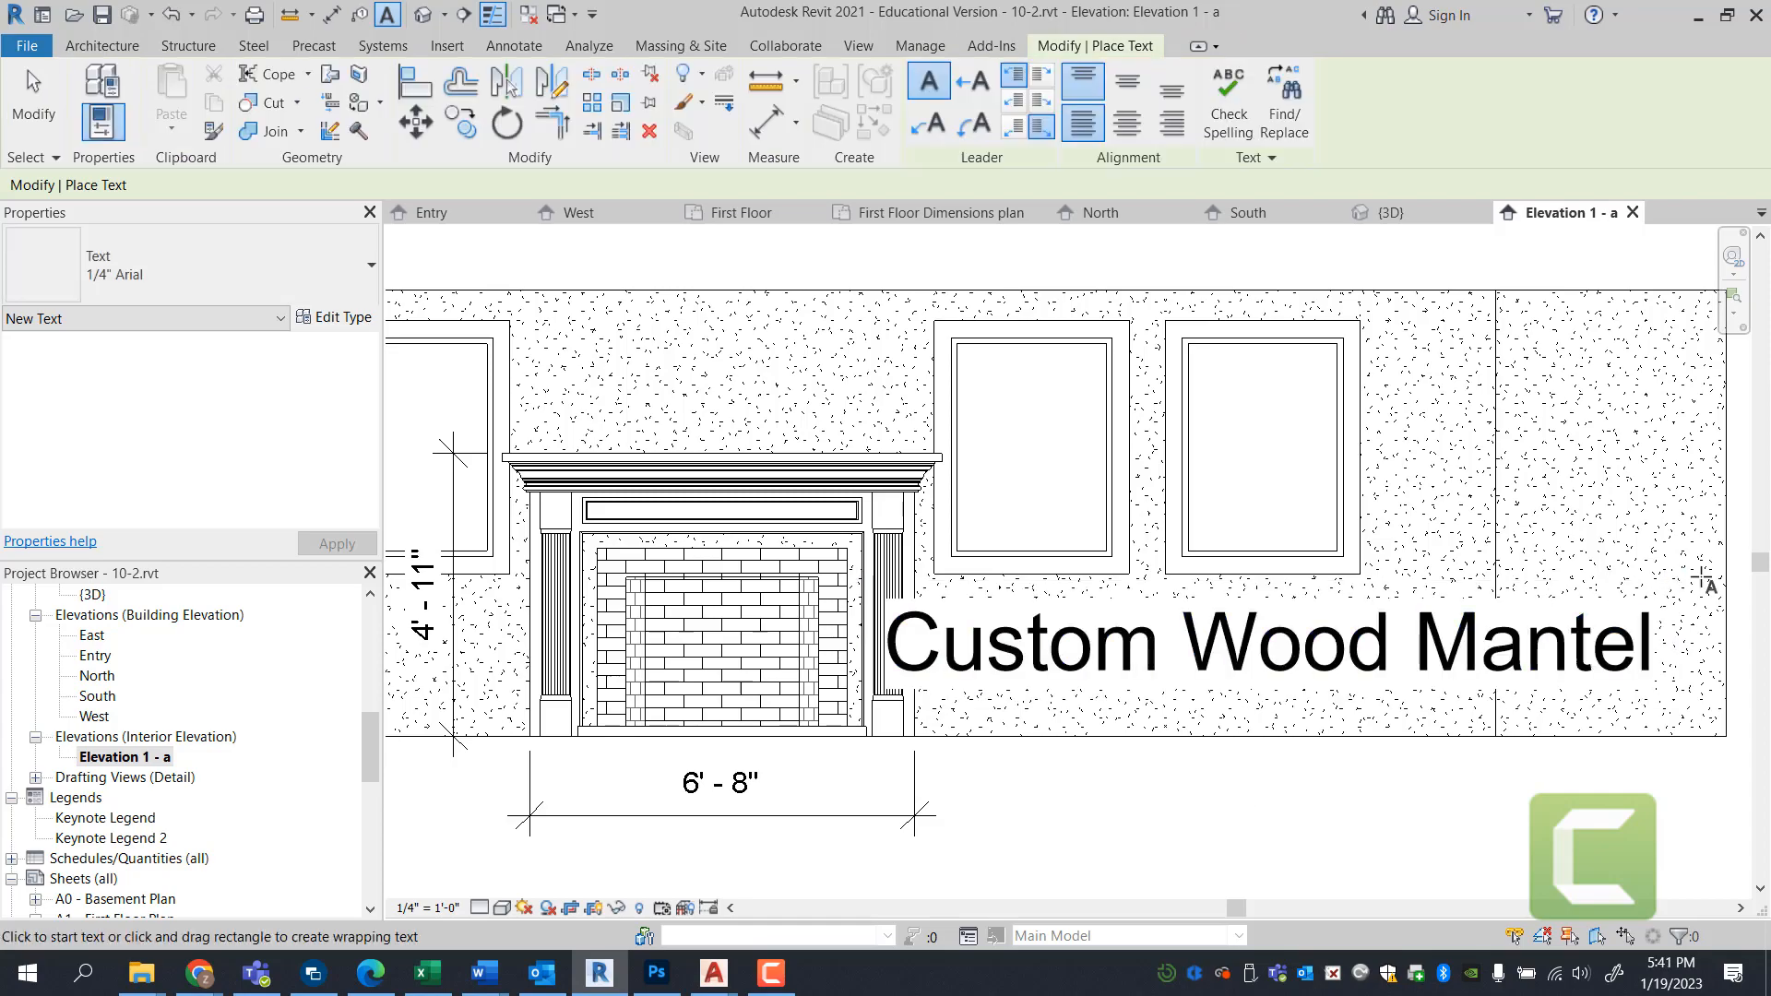
key("Escape")
- Set the fireplace elevation's view scale to 1/2" = 1'-0"
scroll(1186, 686, "down", 2)
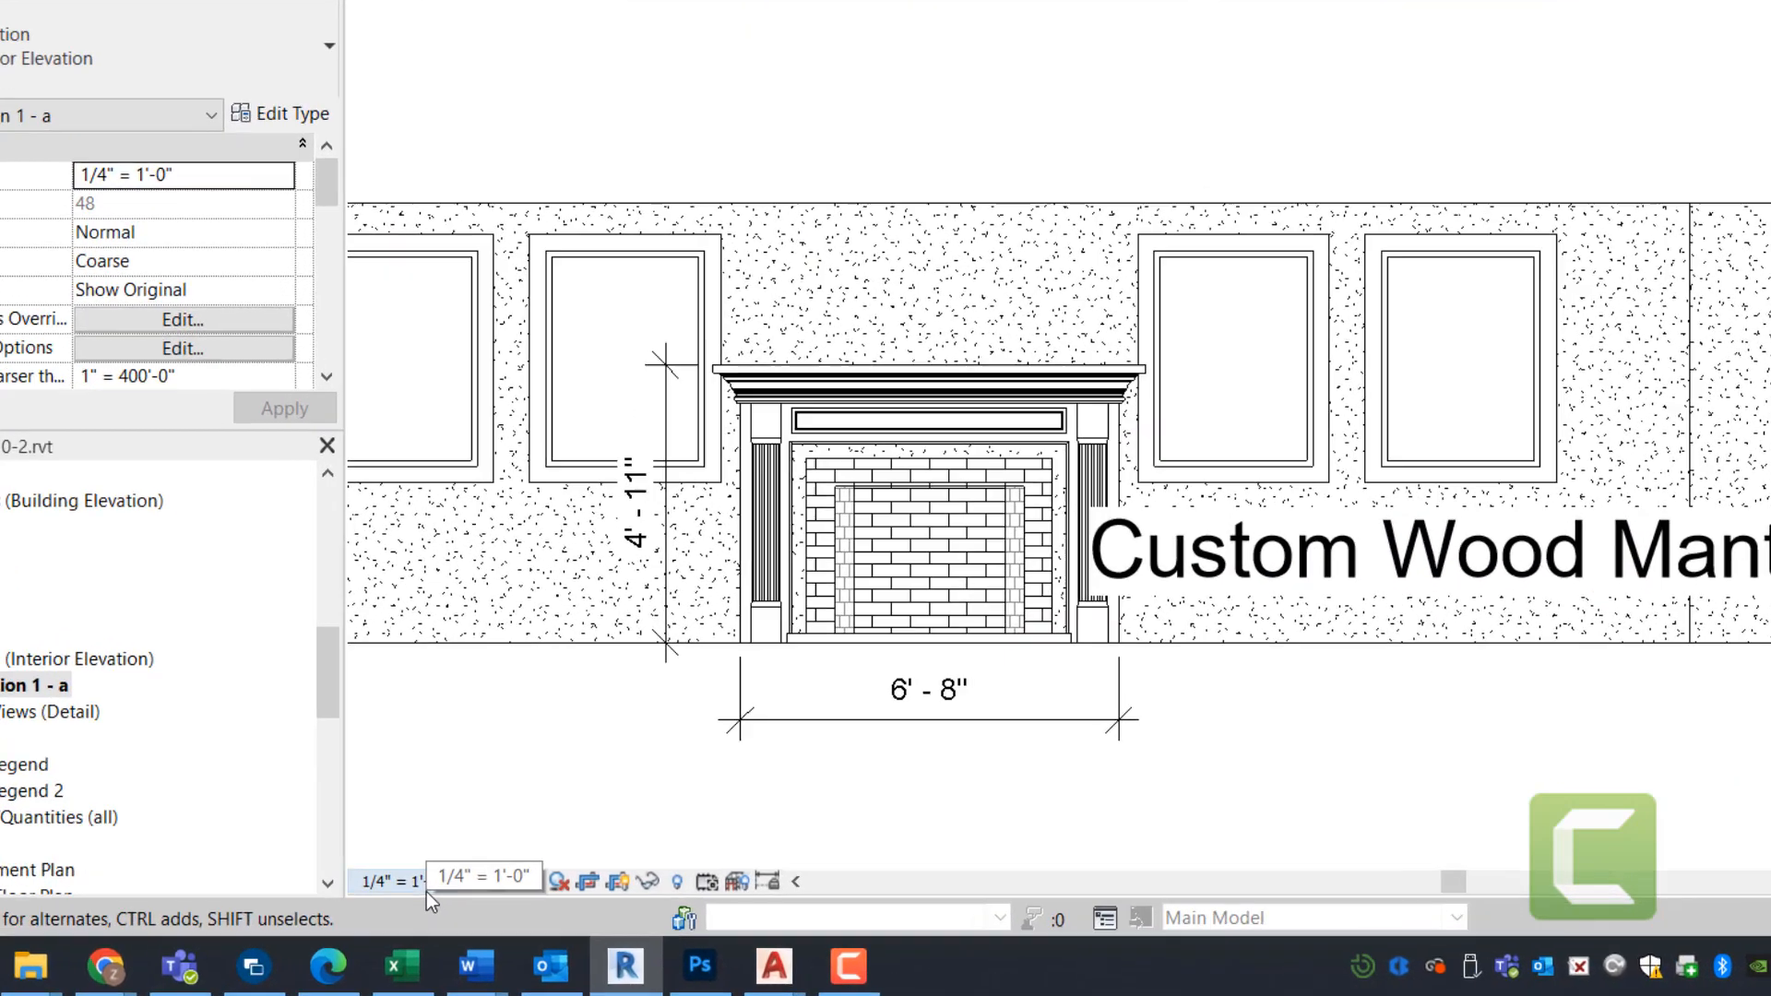
left_click(422, 886)
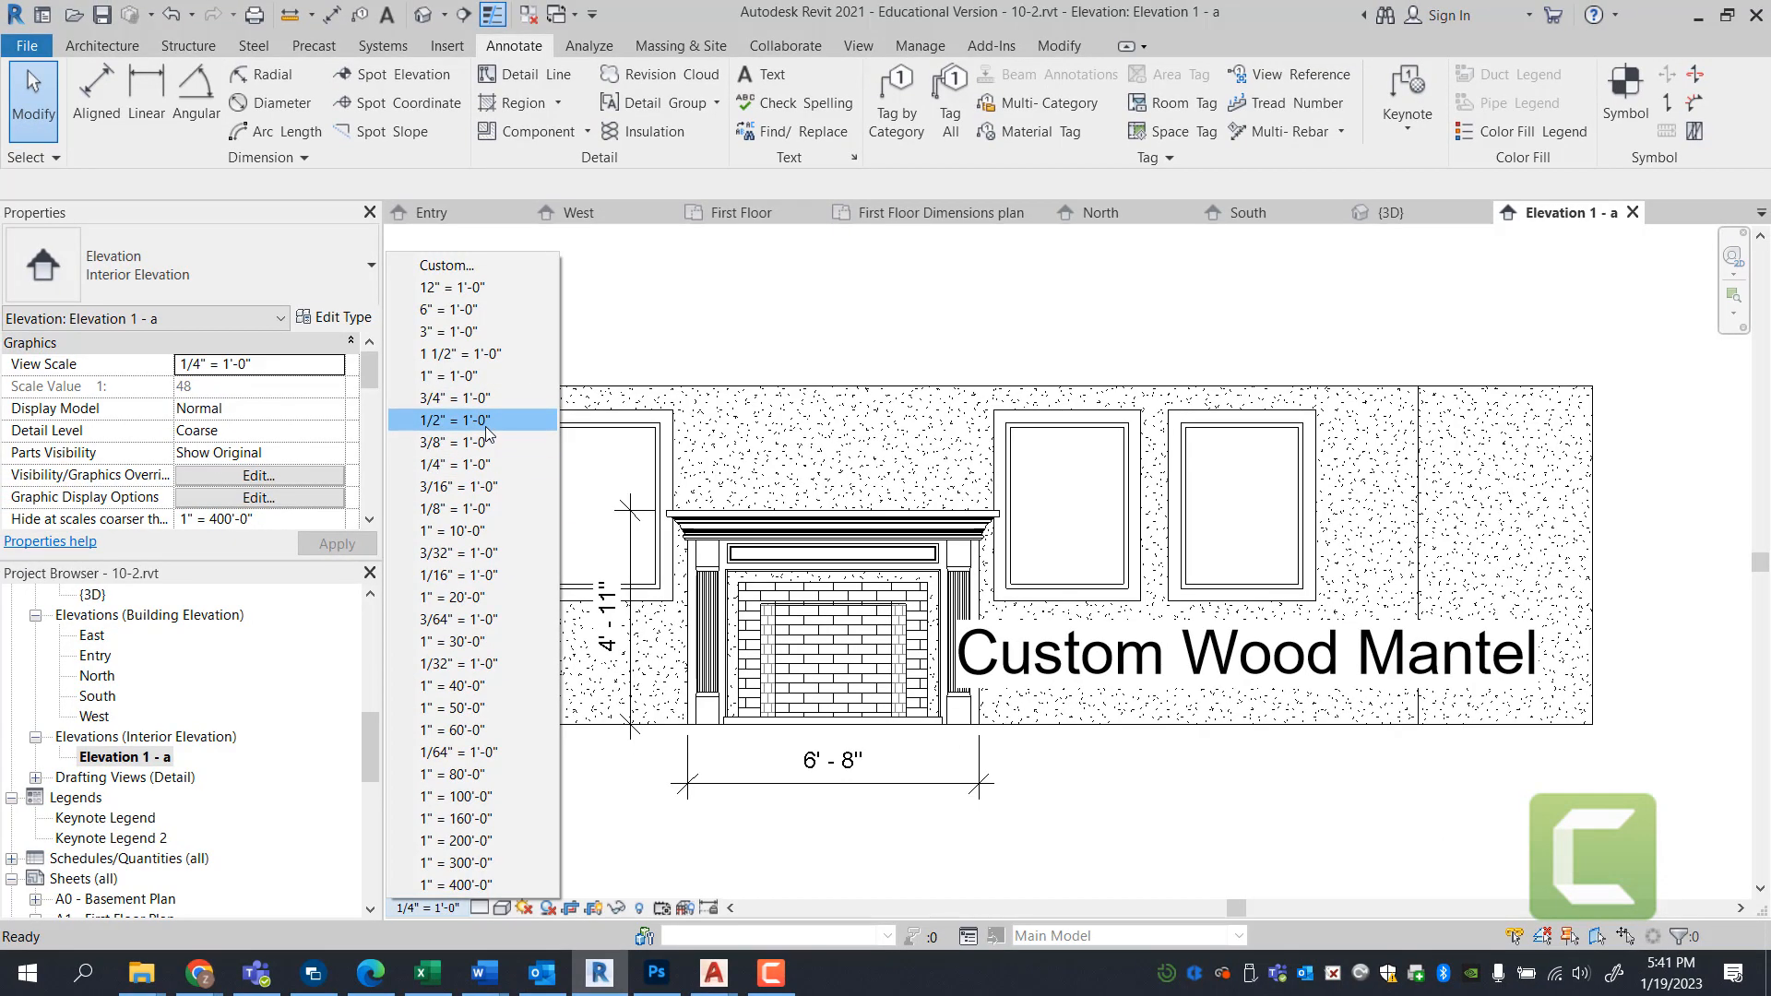
left_click(454, 420)
- Move the Custom Wood Mantel note clear of the mantel, onto the wall below the two right-hand windows
left_click(1177, 645)
scroll(1190, 645, "up", 2)
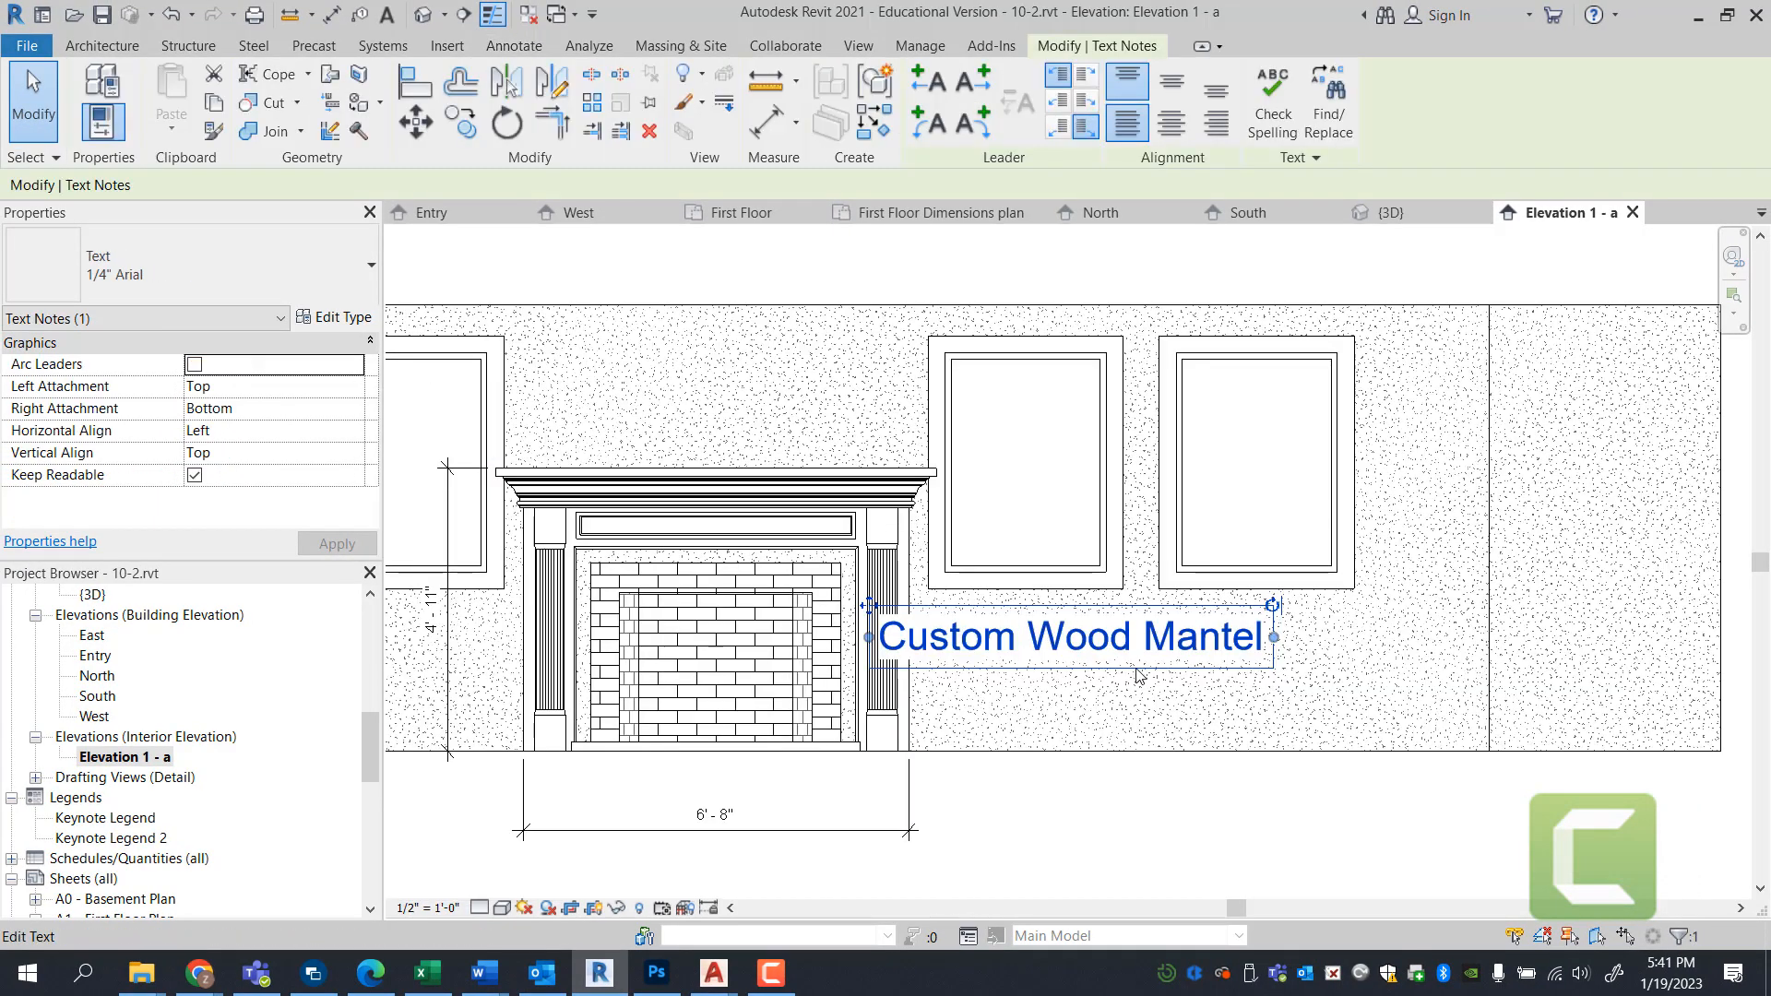
left_click_drag(870, 605, 969, 608)
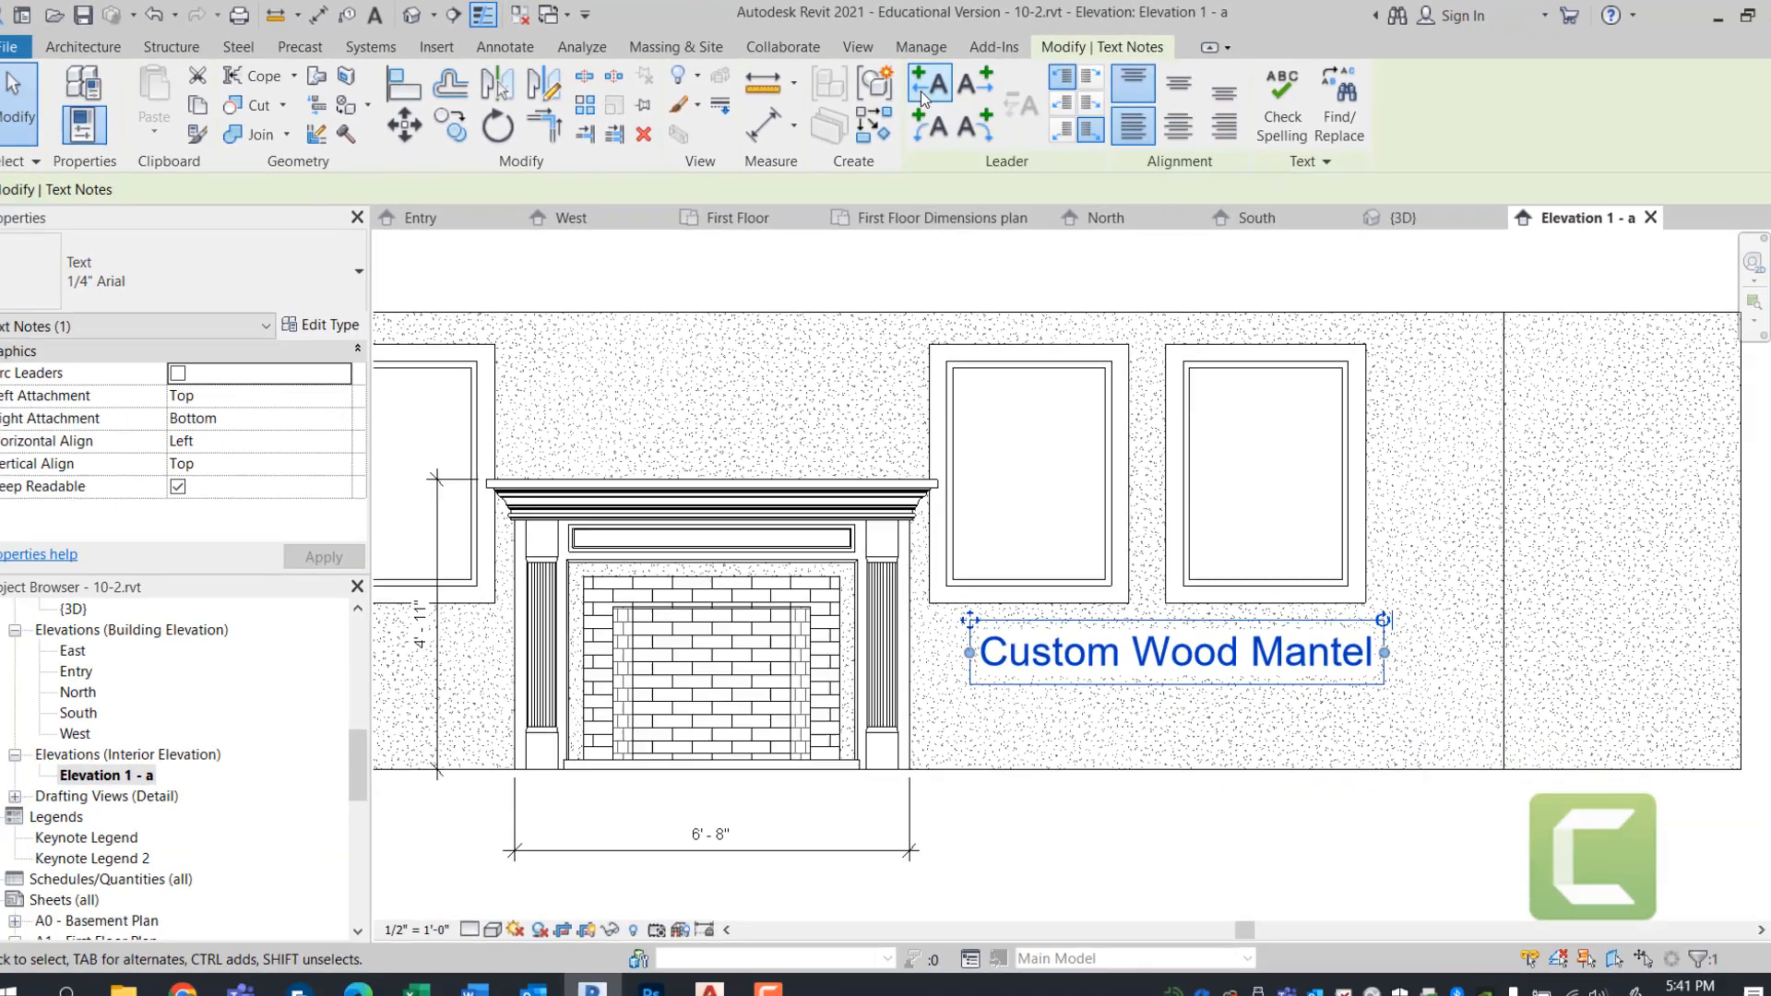
- Add a left-side straight leader to the Custom Wood Mantel note, with an elbow and the arrowhead on the mantel's right fluted column
left_click(920, 92)
scroll(860, 539, "up", 2)
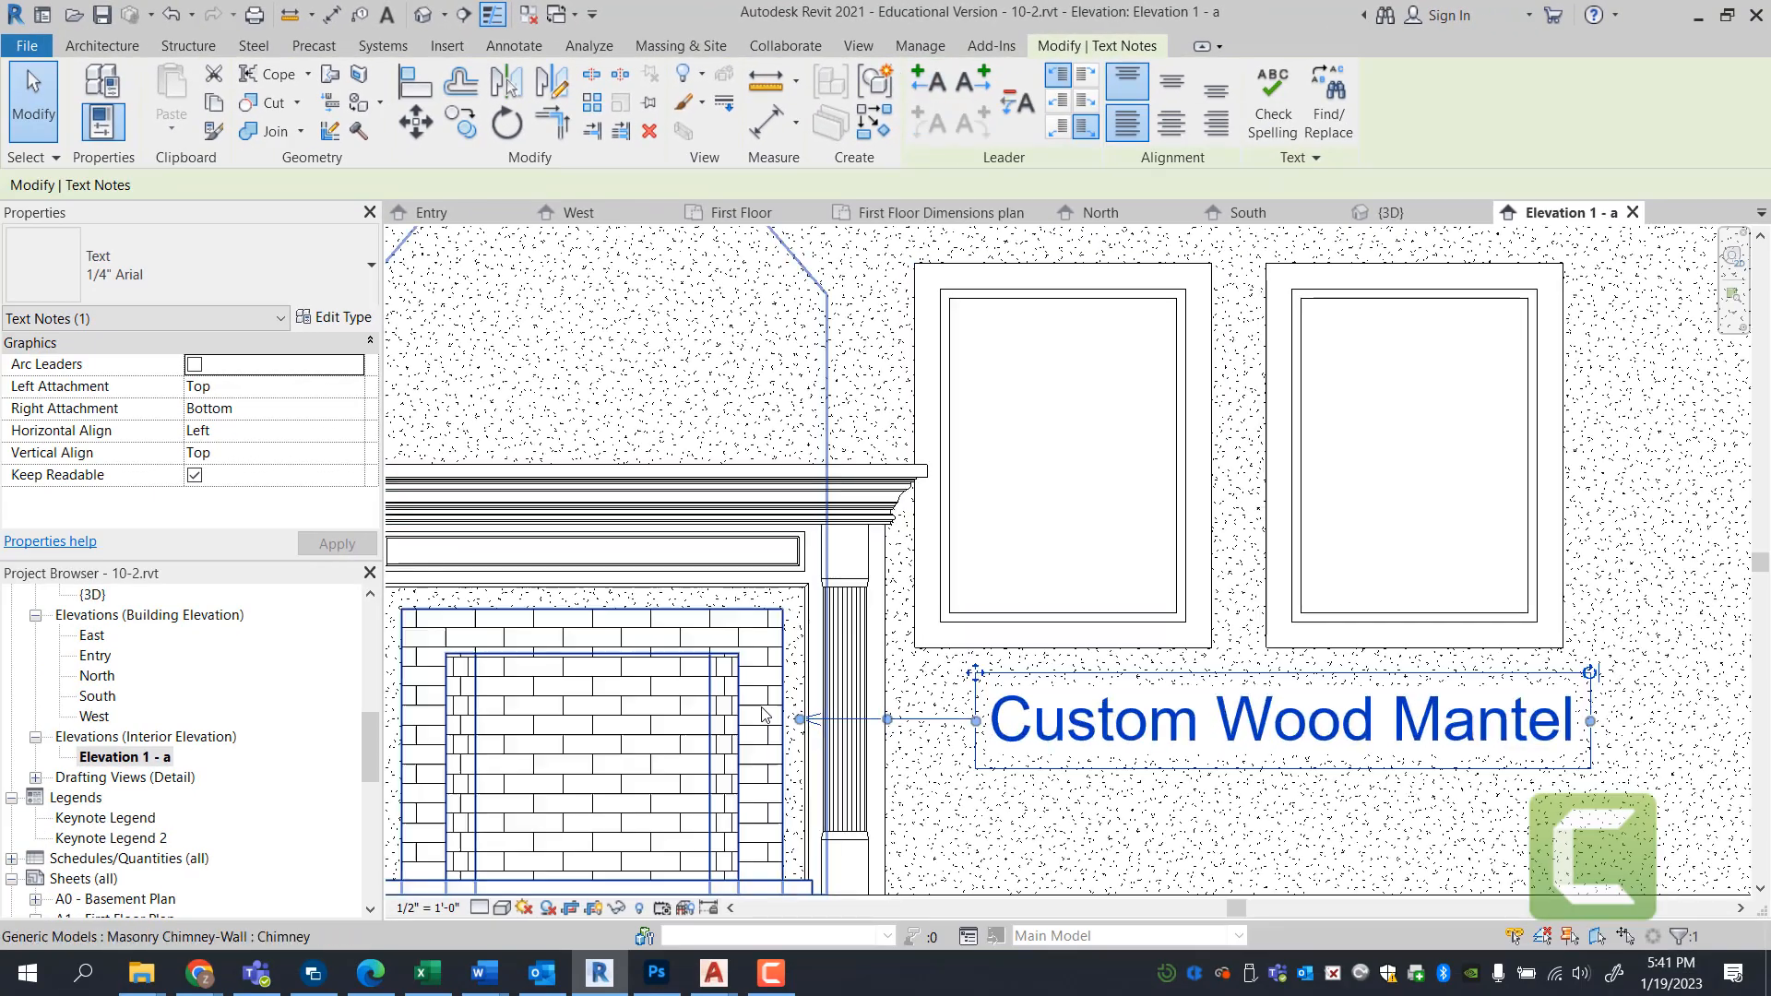
left_click_drag(800, 719, 913, 720)
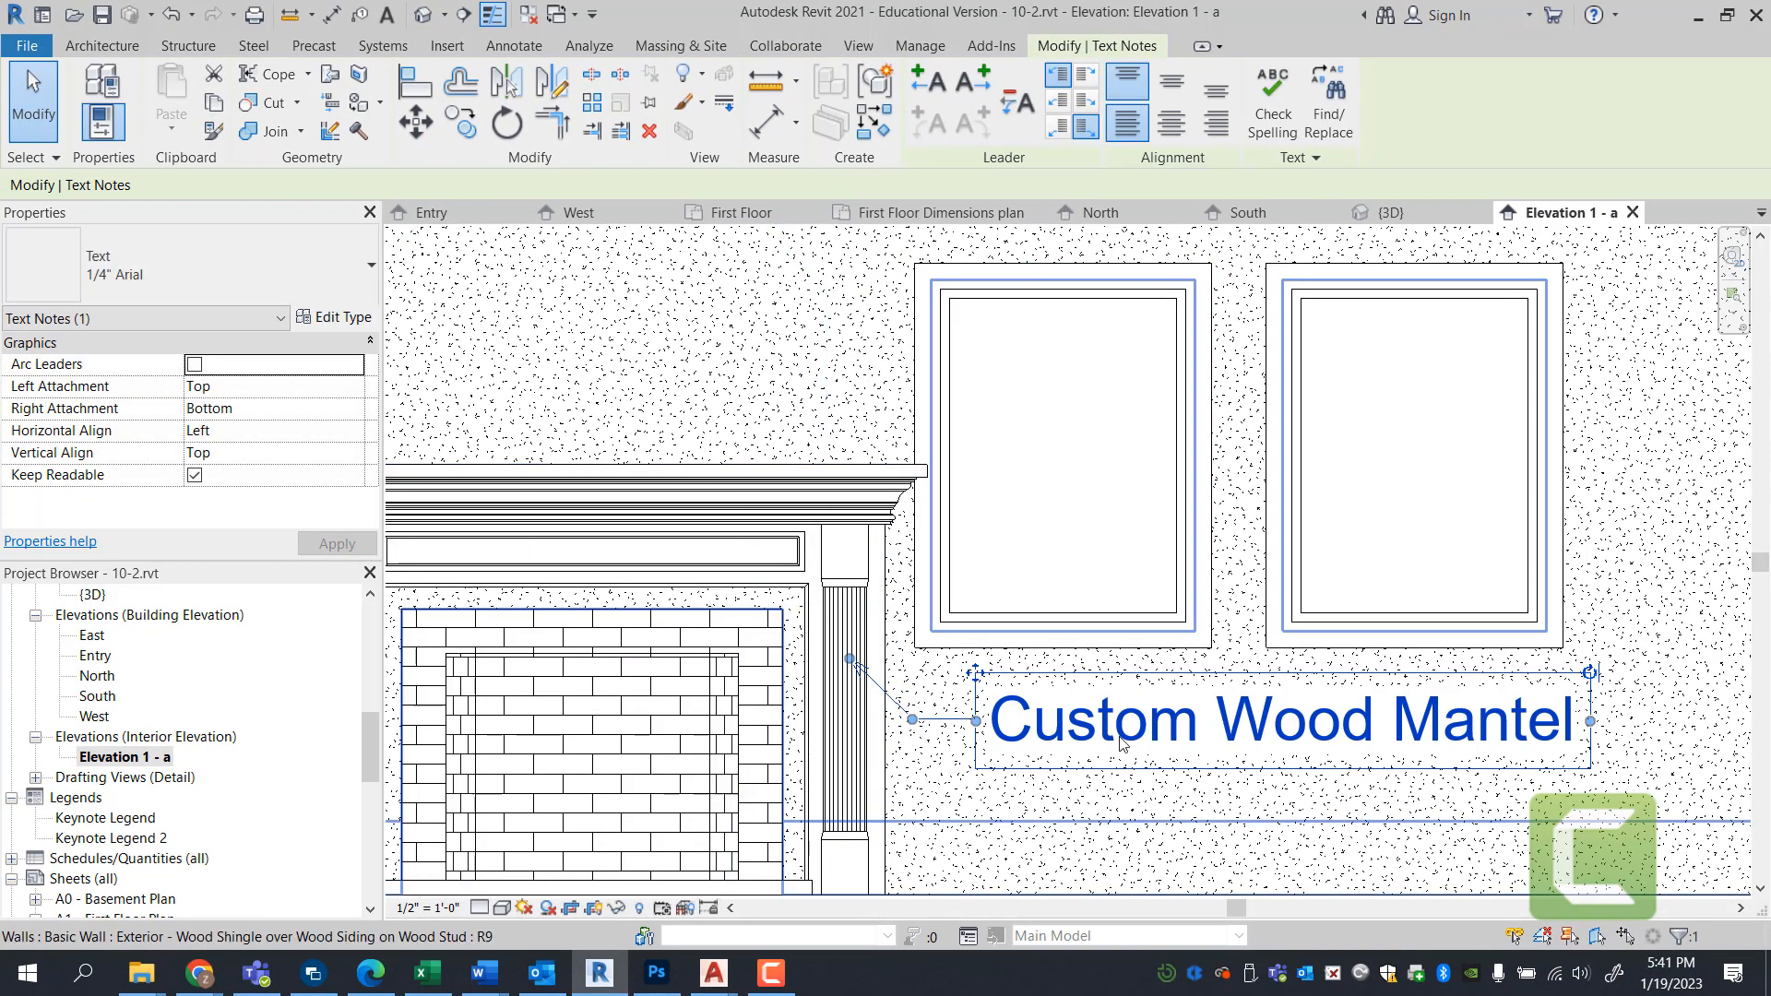
key("Escape")
scroll(1055, 419, "down", 2)
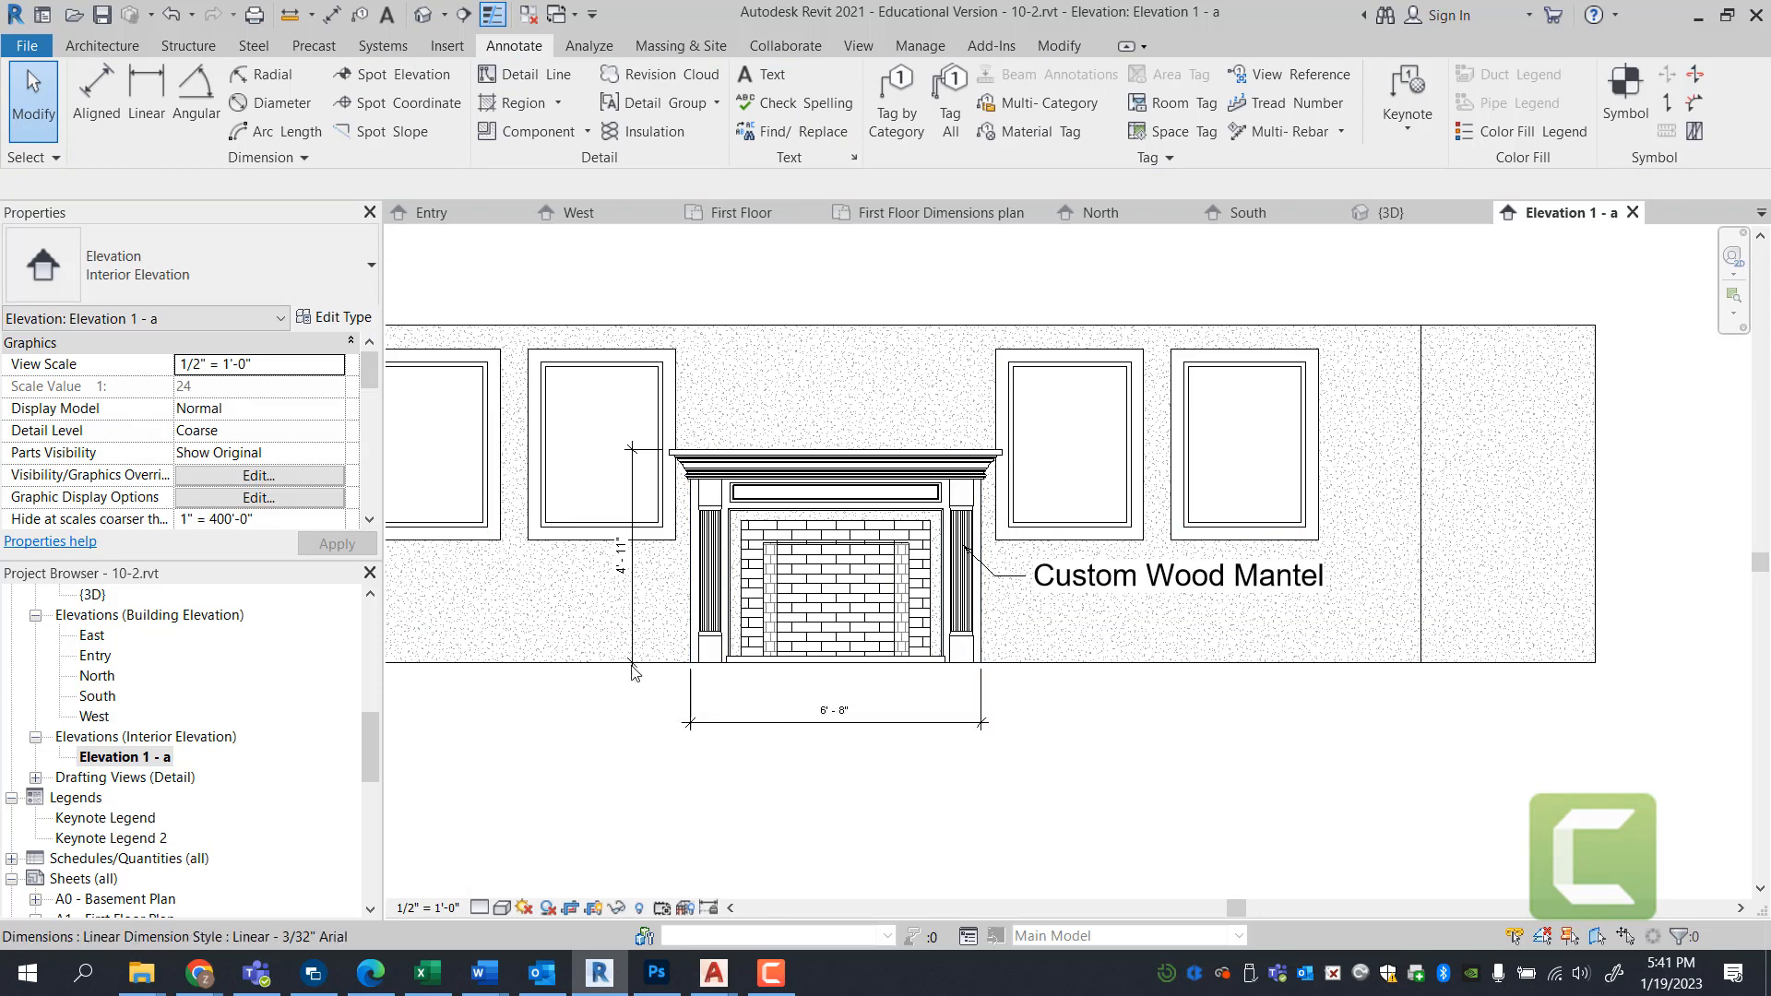
middle_click_drag(758, 533, 830, 533)
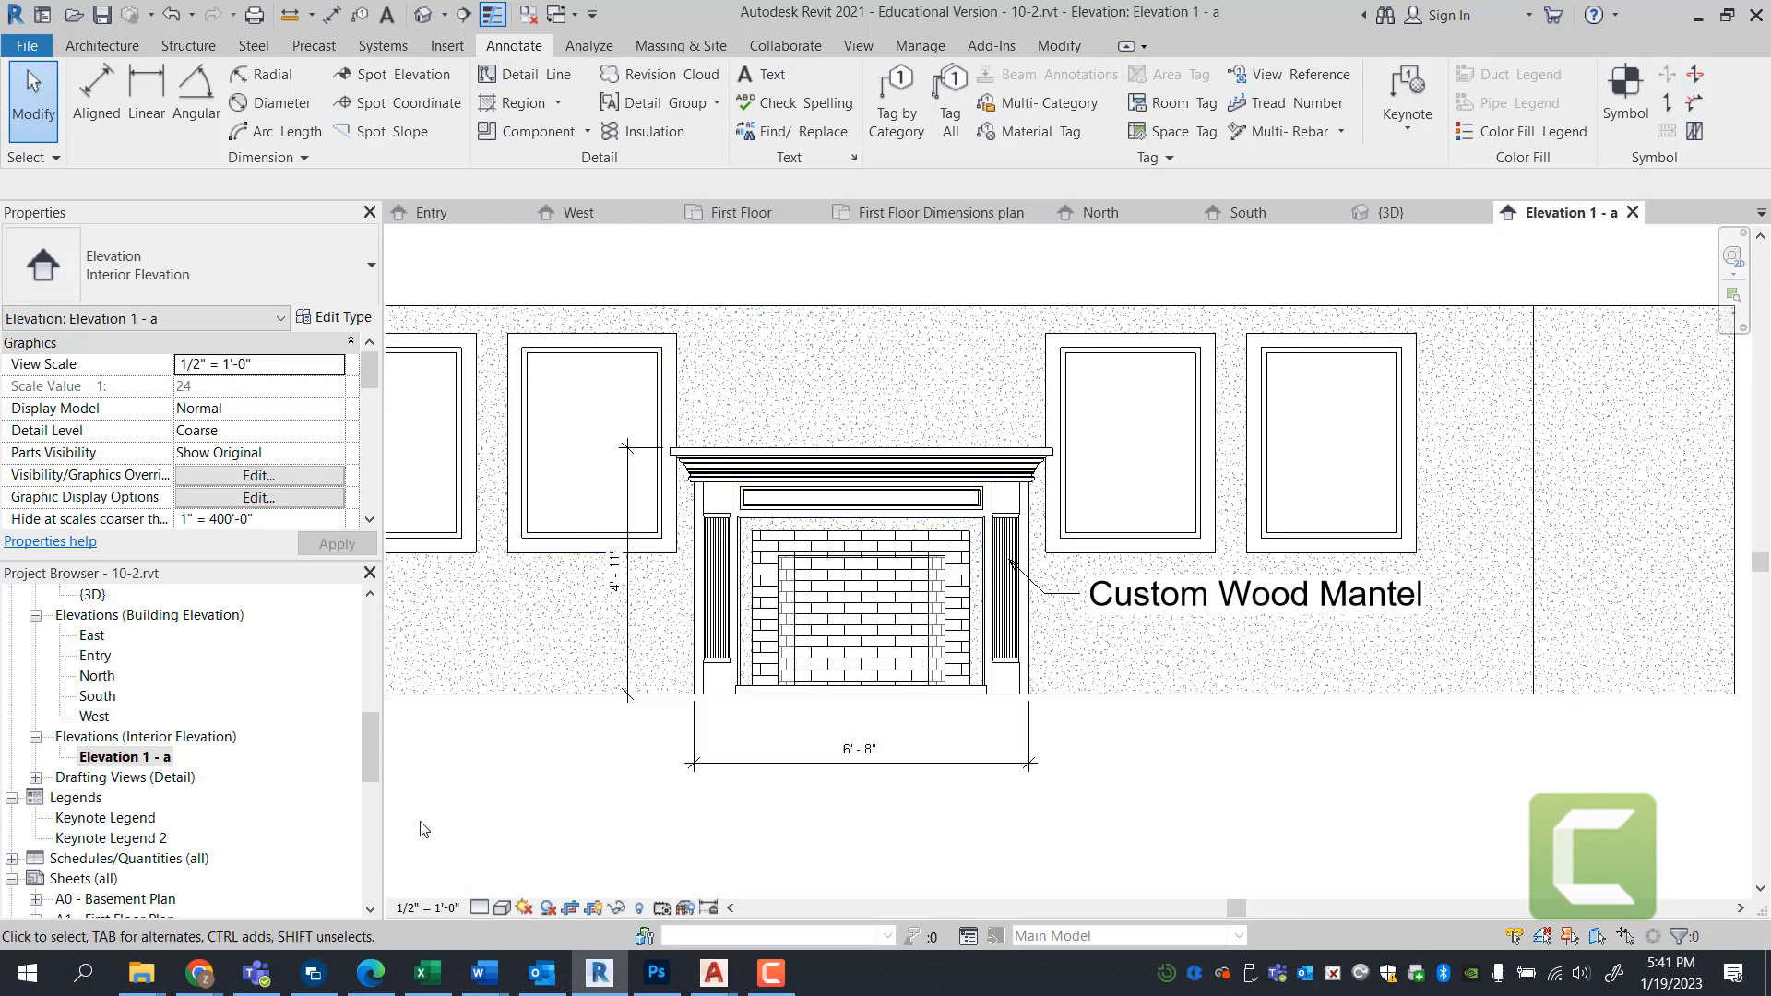